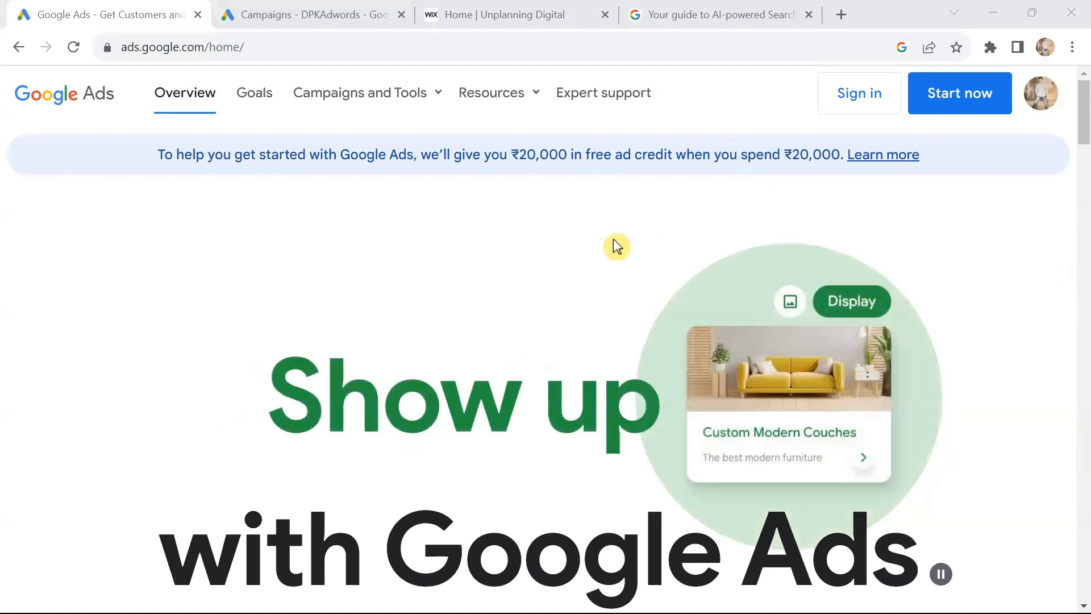
Sign in to Google Ads, open the DPKAdwords account and hide both alerts about inactive ads.
click(860, 86)
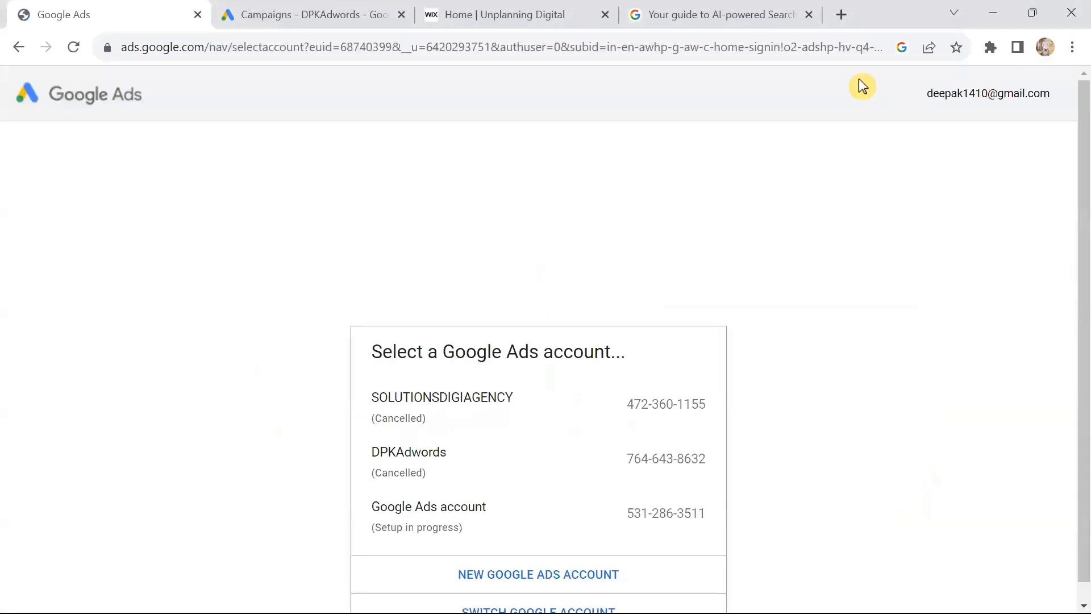
scroll(932, 214, down, 1)
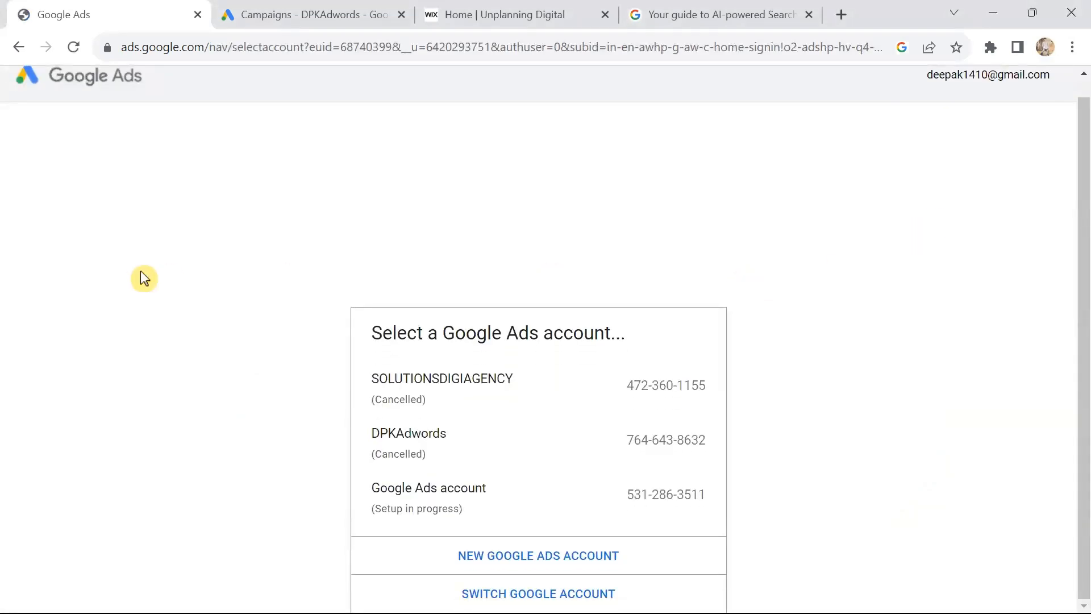
click(403, 441)
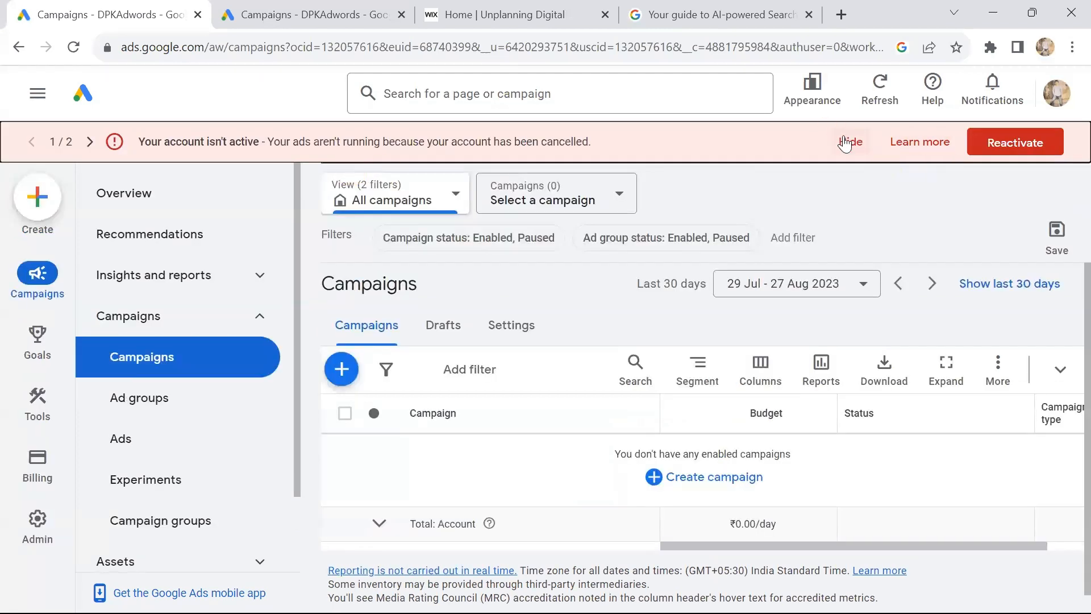
click(845, 143)
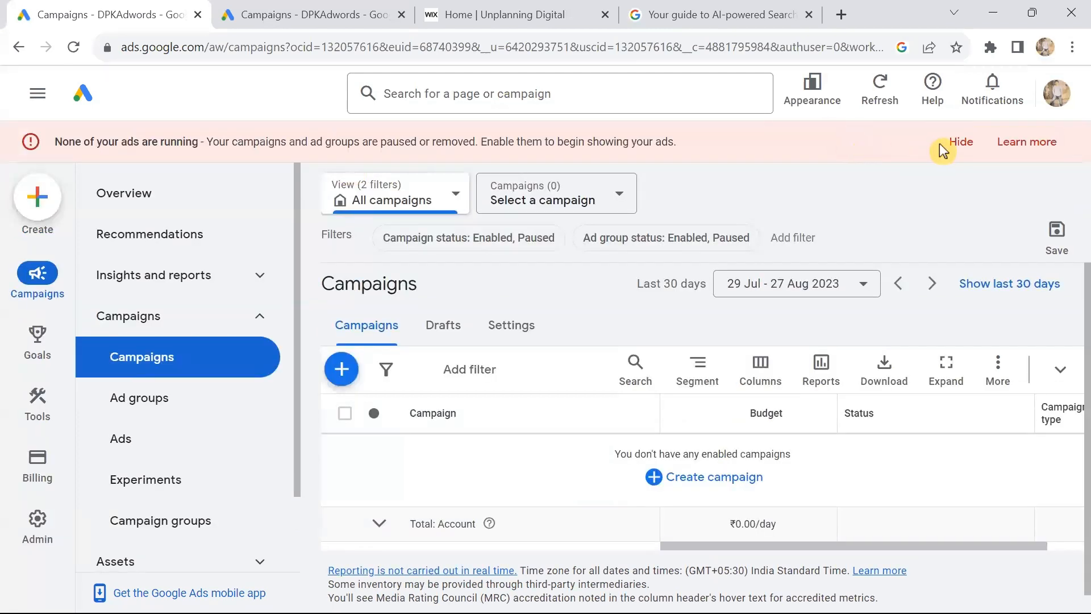
click(960, 143)
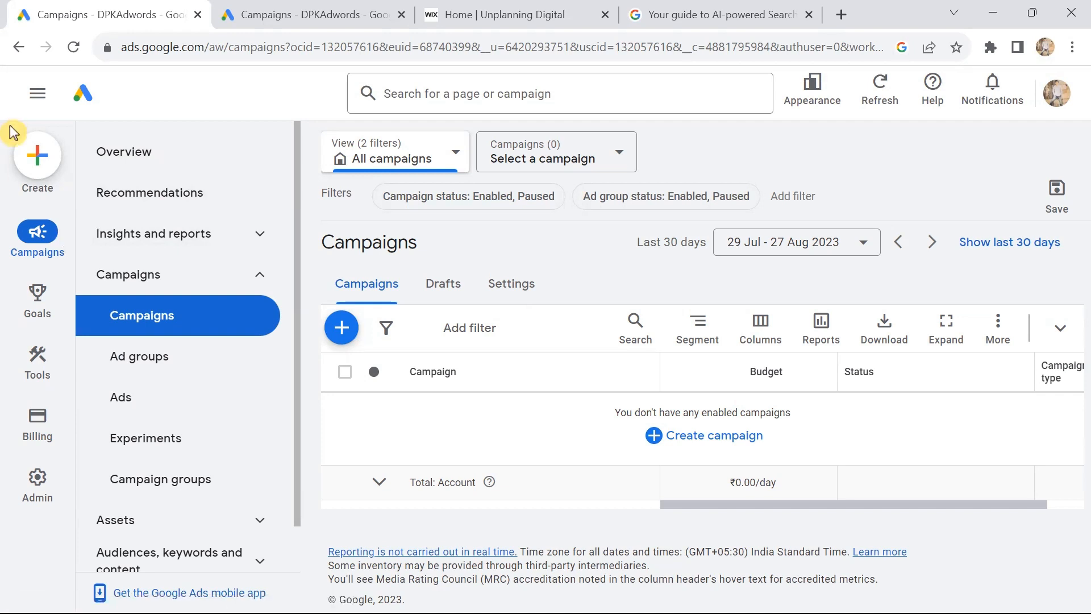
Look through the create options and the Conversions and Measurement entries under Goals.
click(39, 168)
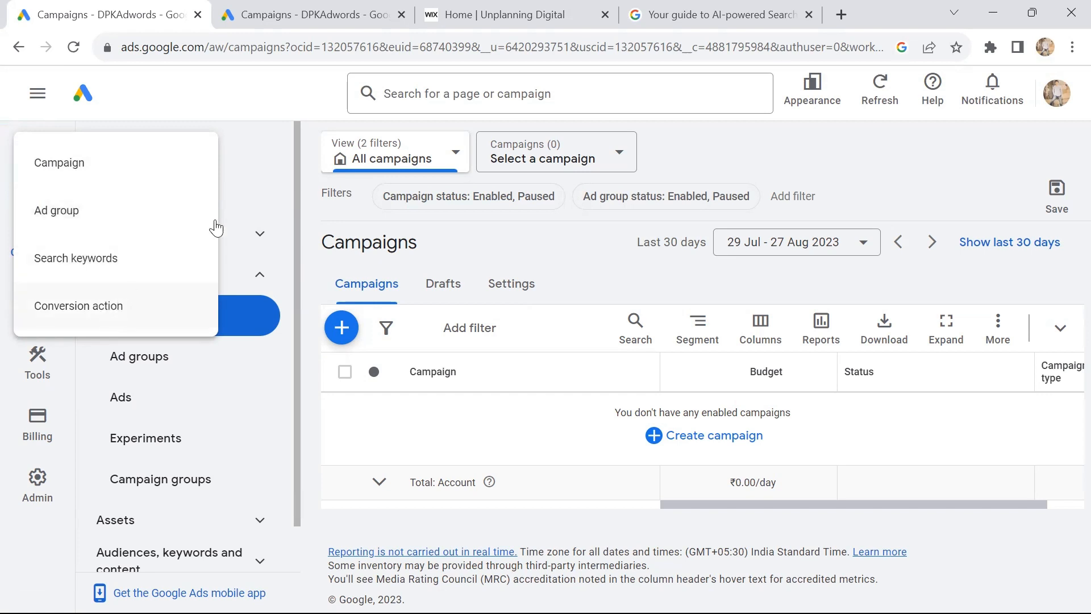
click(244, 186)
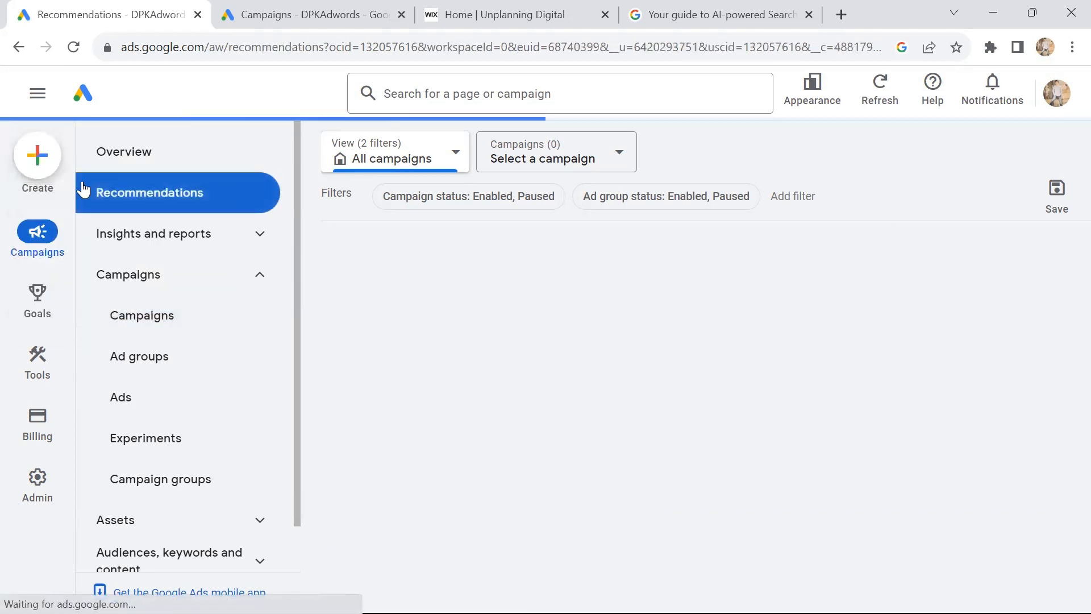
click(126, 320)
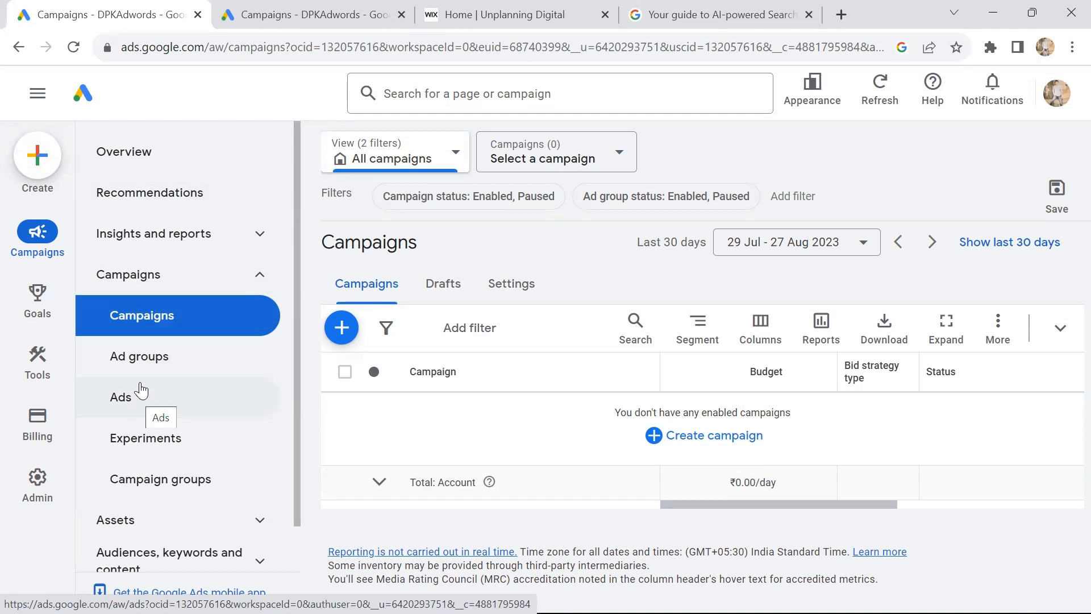
mouse_move(37, 301)
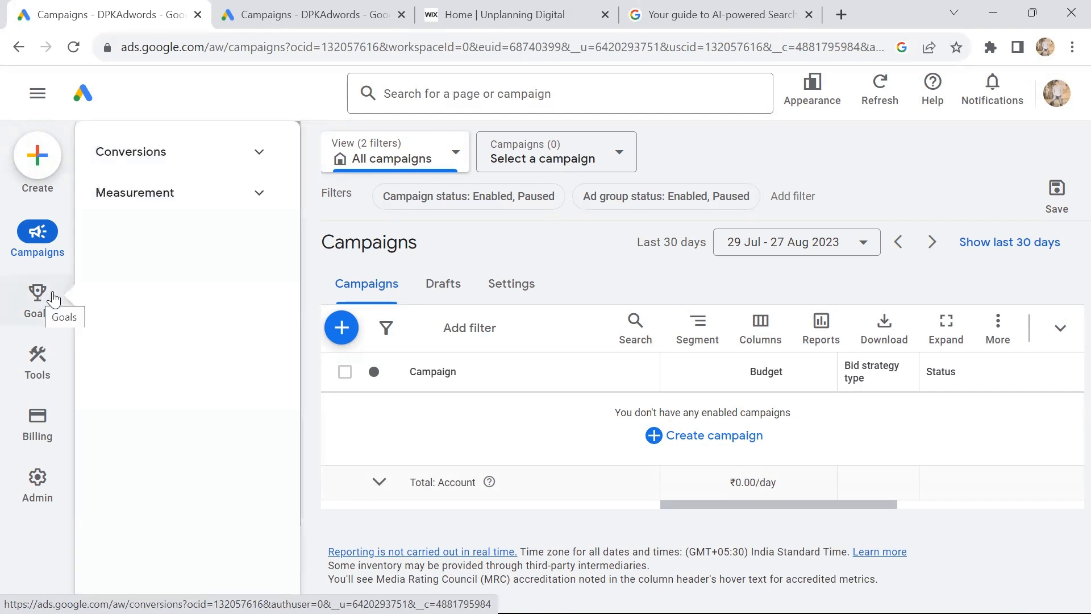
click(192, 154)
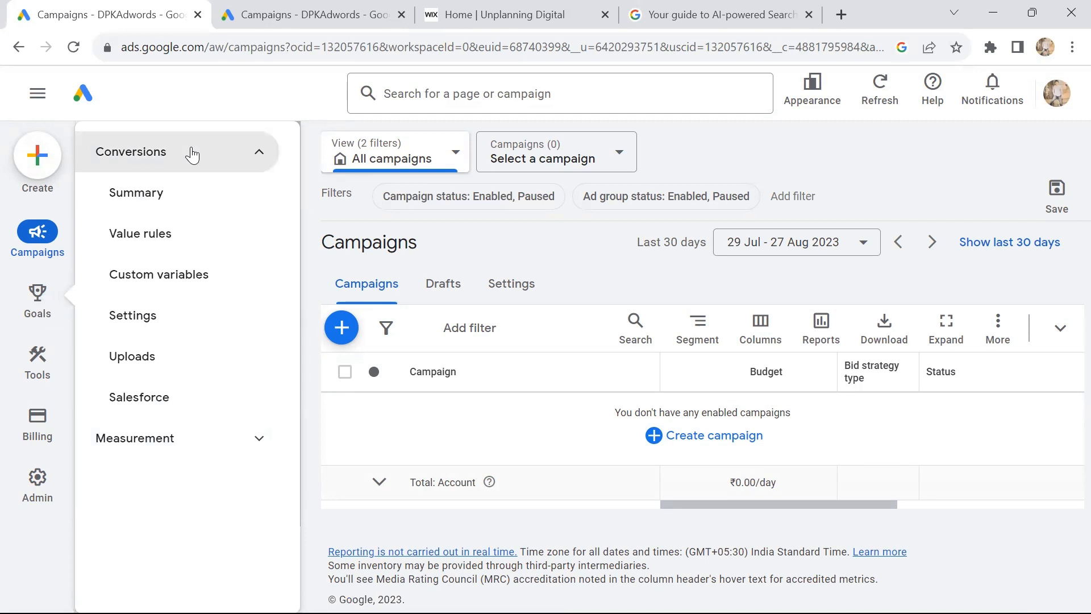
click(192, 154)
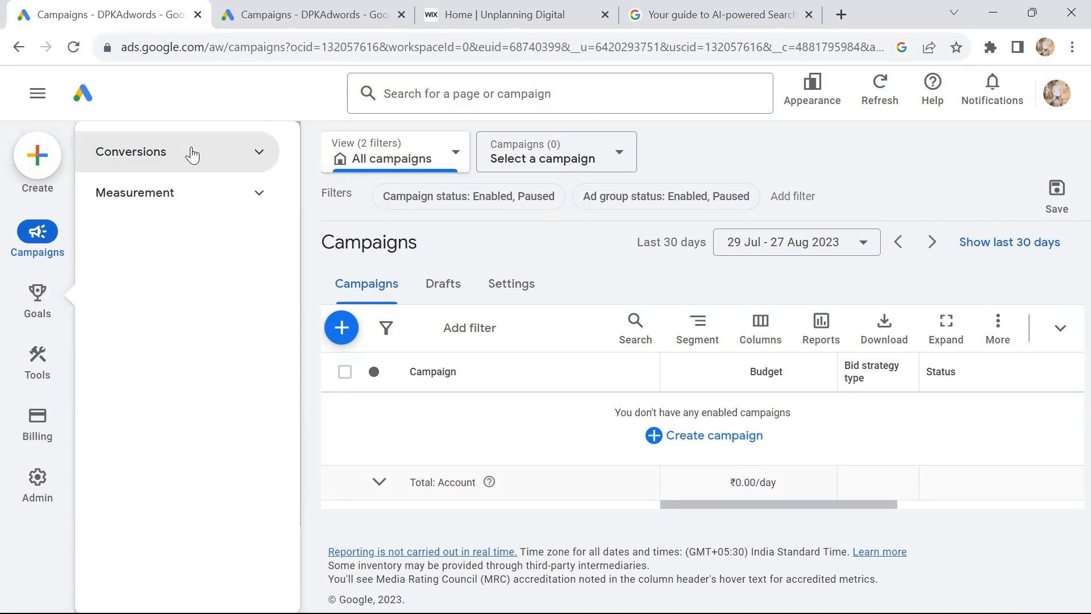
click(259, 198)
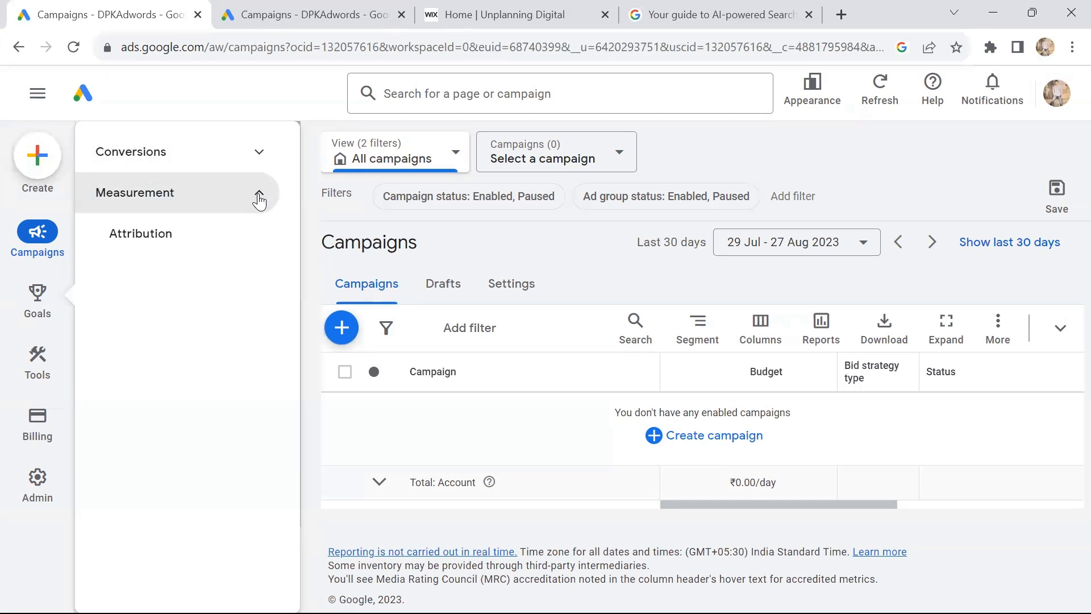
click(259, 197)
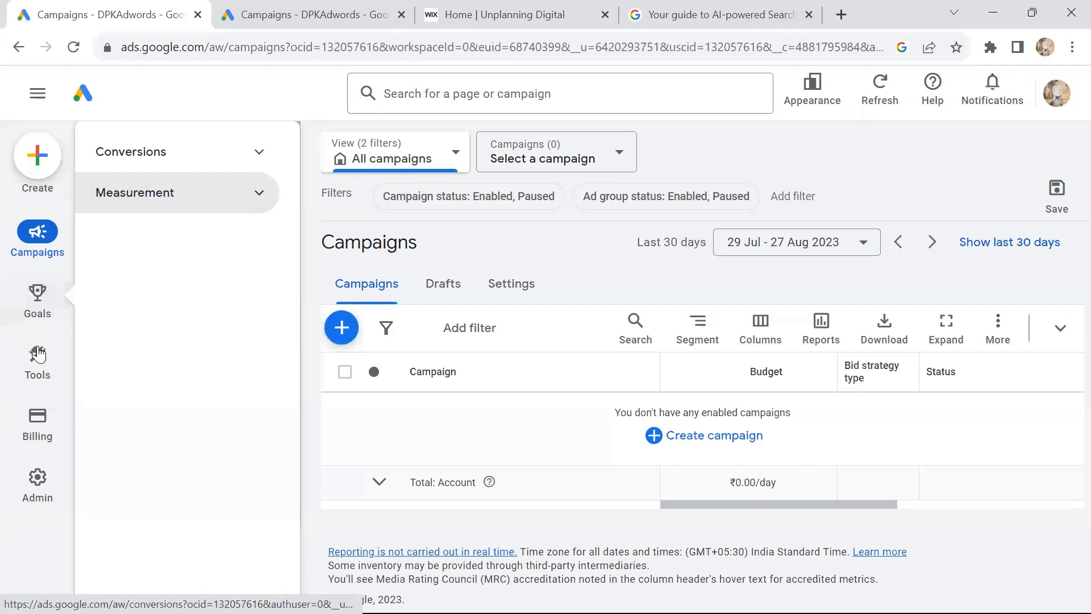
Examine the planning tools and the Billing and Admin sections, and return to the campaigns overview.
mouse_move(49, 362)
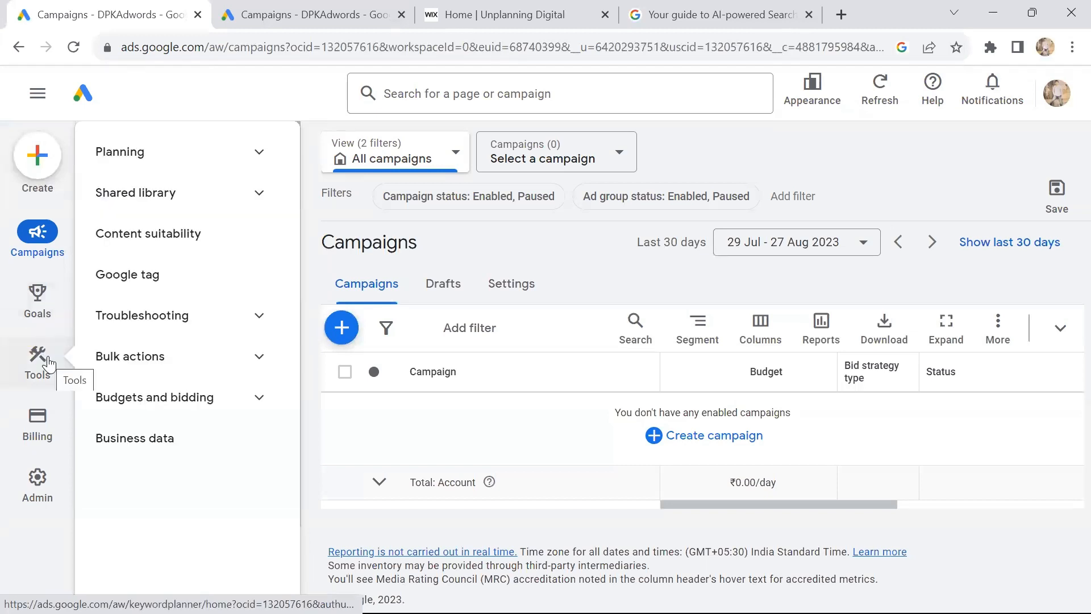
click(259, 155)
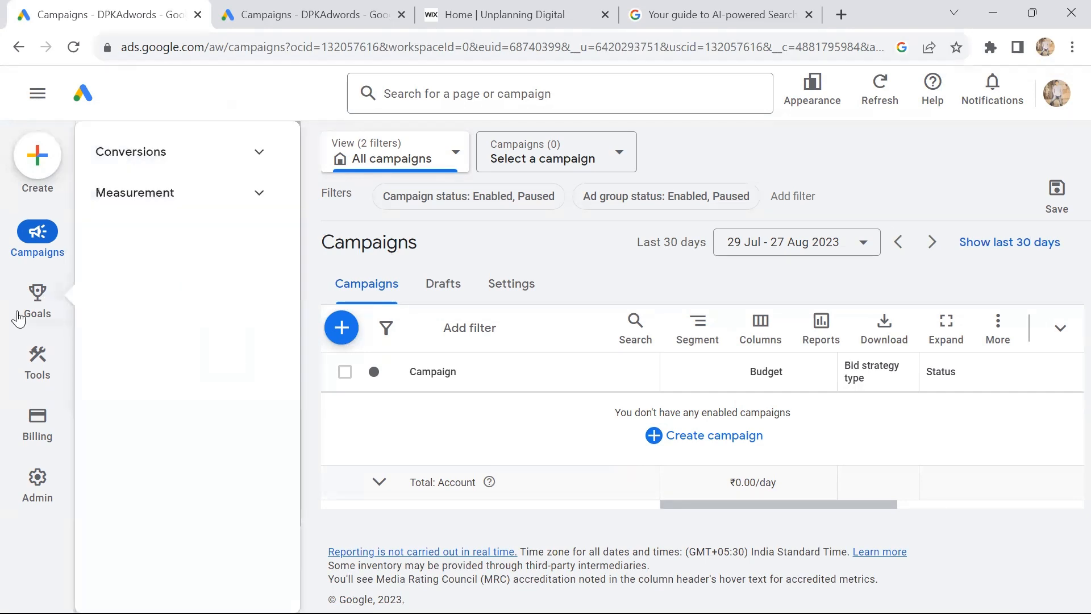
mouse_move(39, 307)
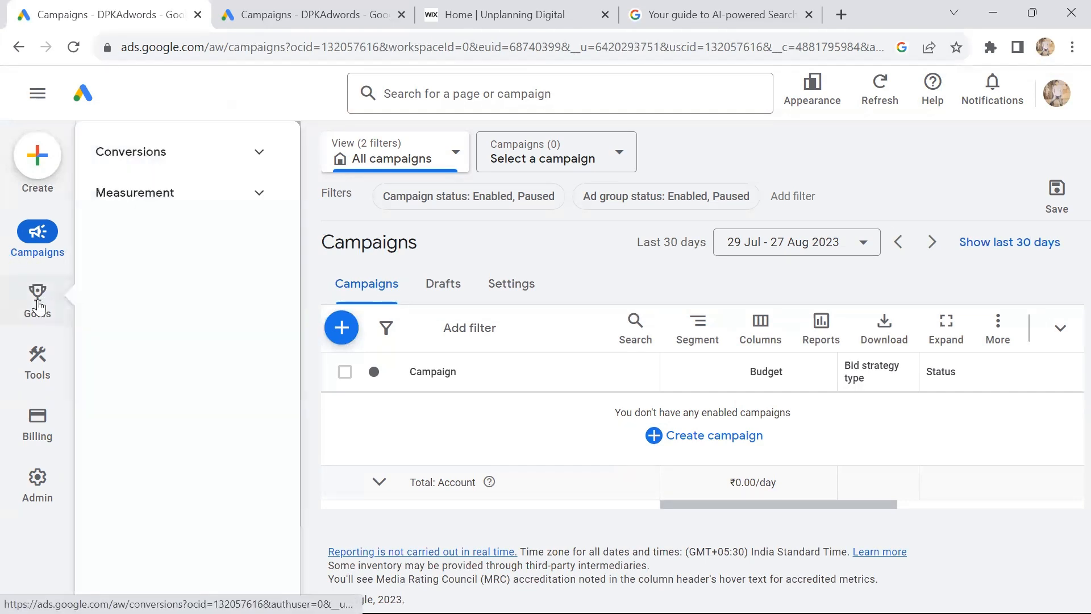
mouse_move(39, 371)
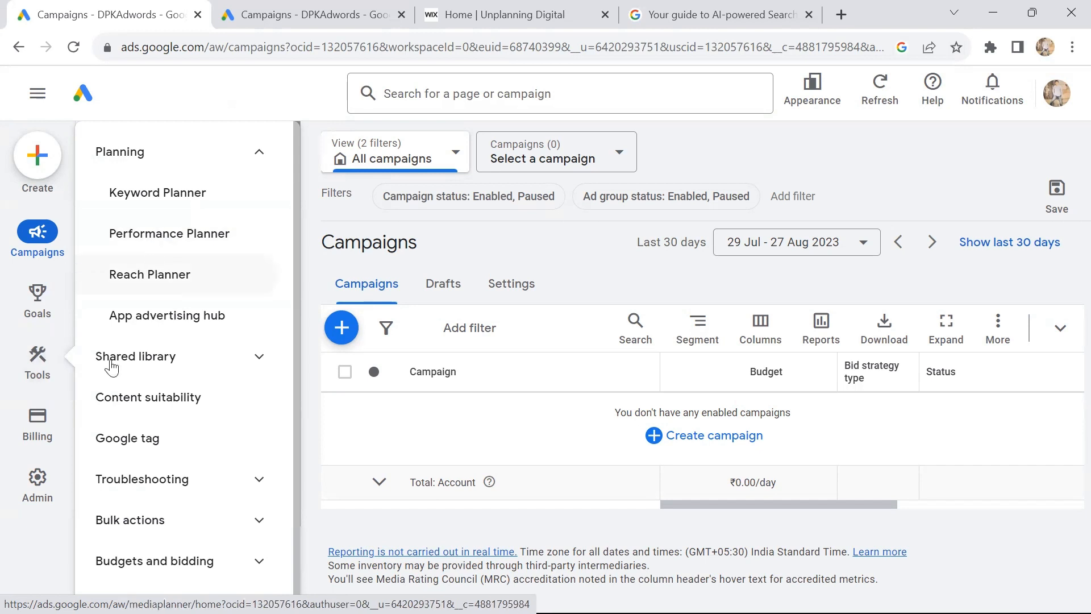
click(263, 154)
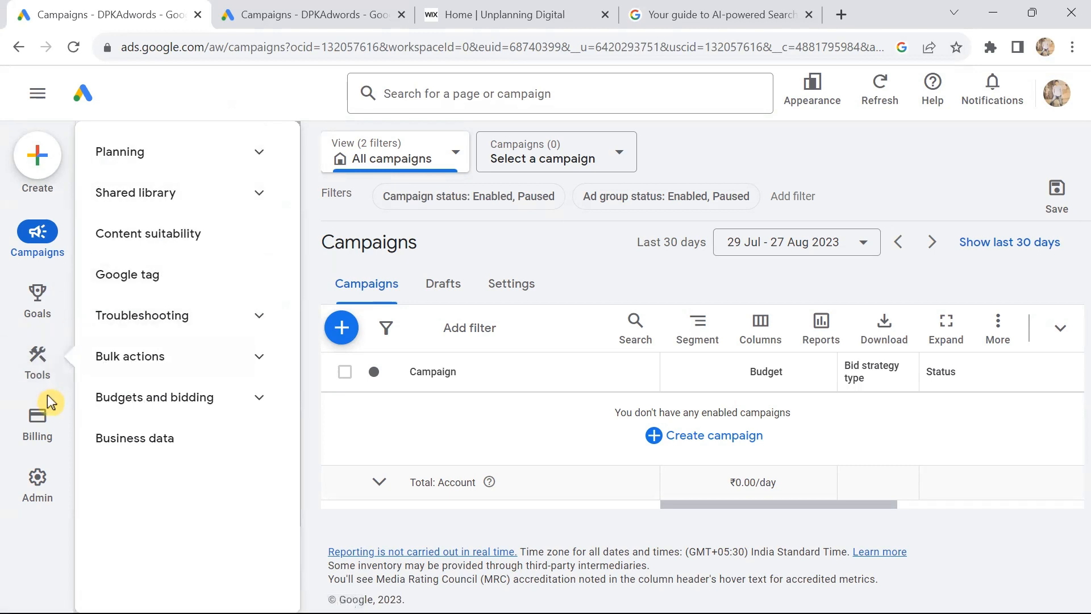
mouse_move(46, 424)
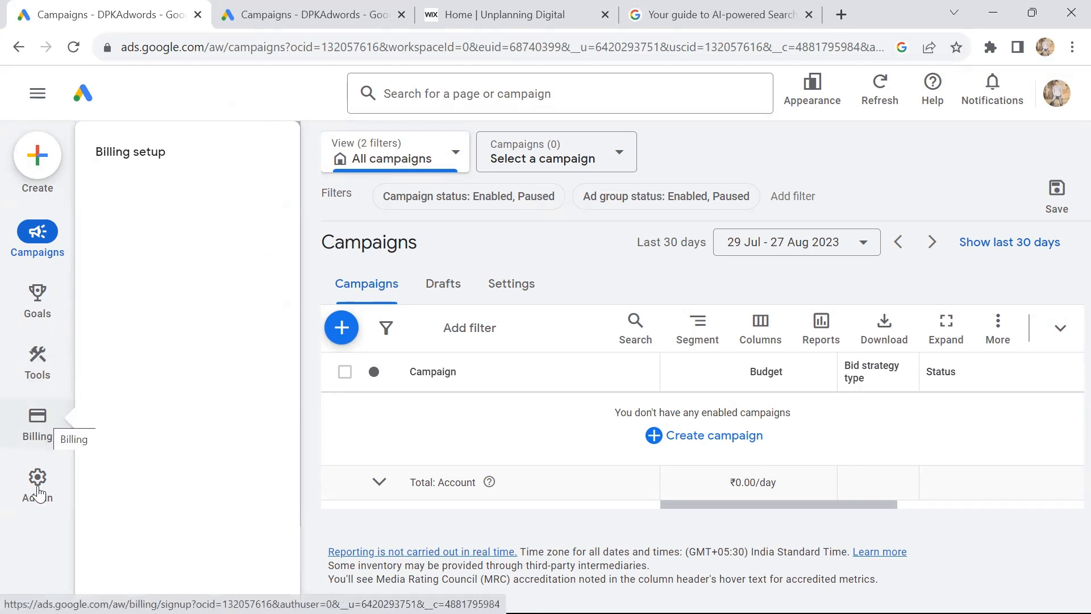
mouse_move(36, 494)
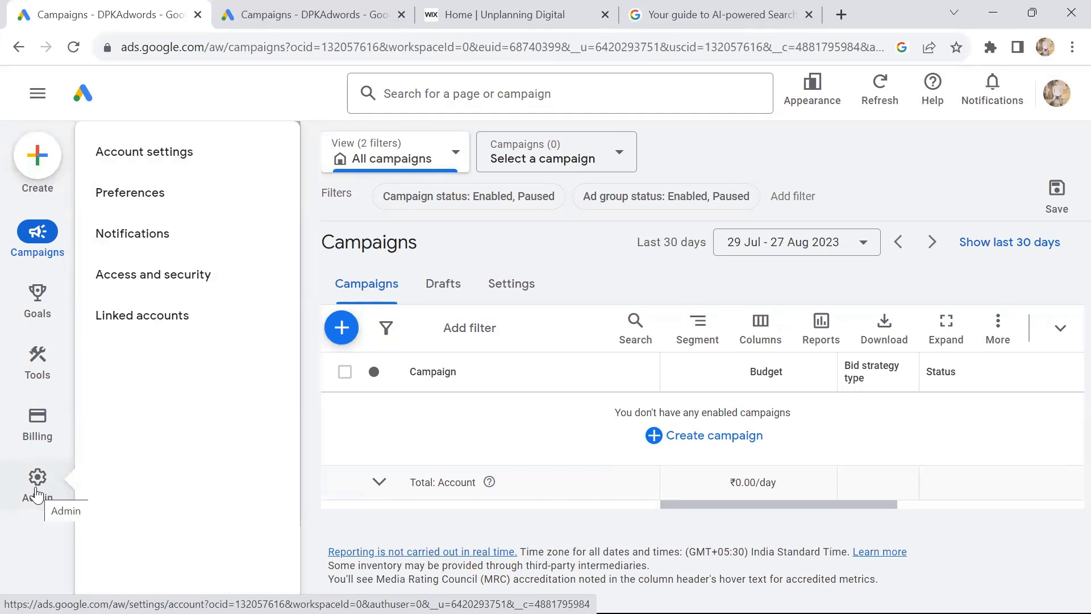
click(35, 441)
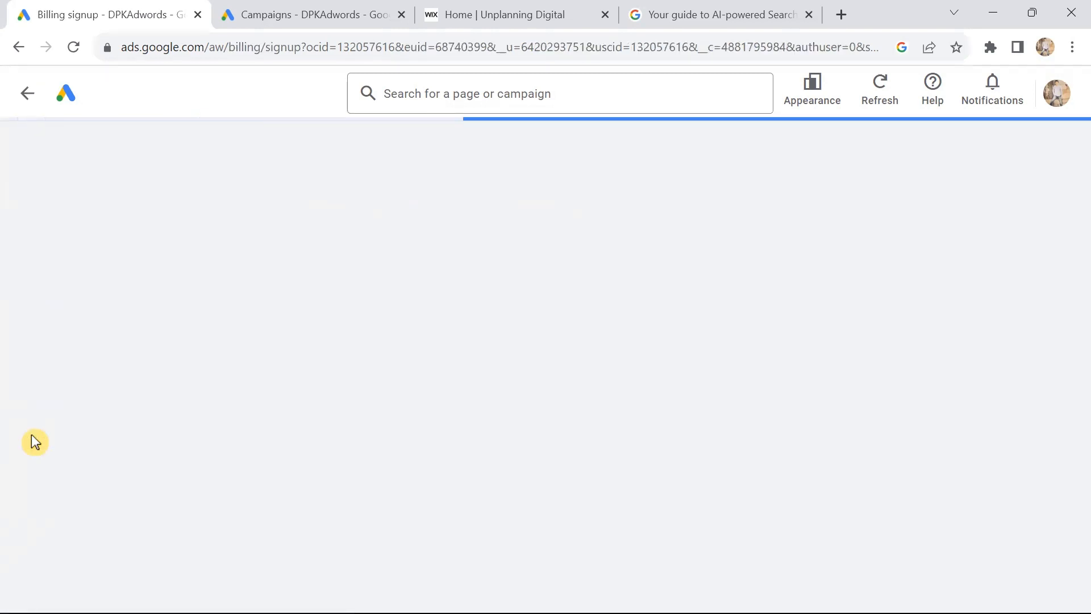
click(27, 93)
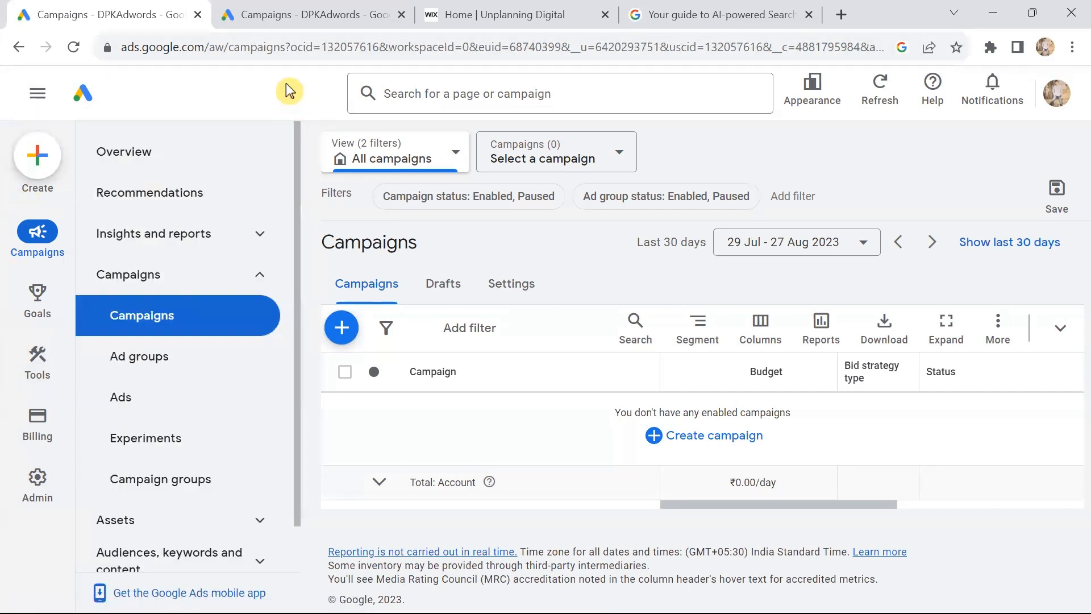
click(341, 328)
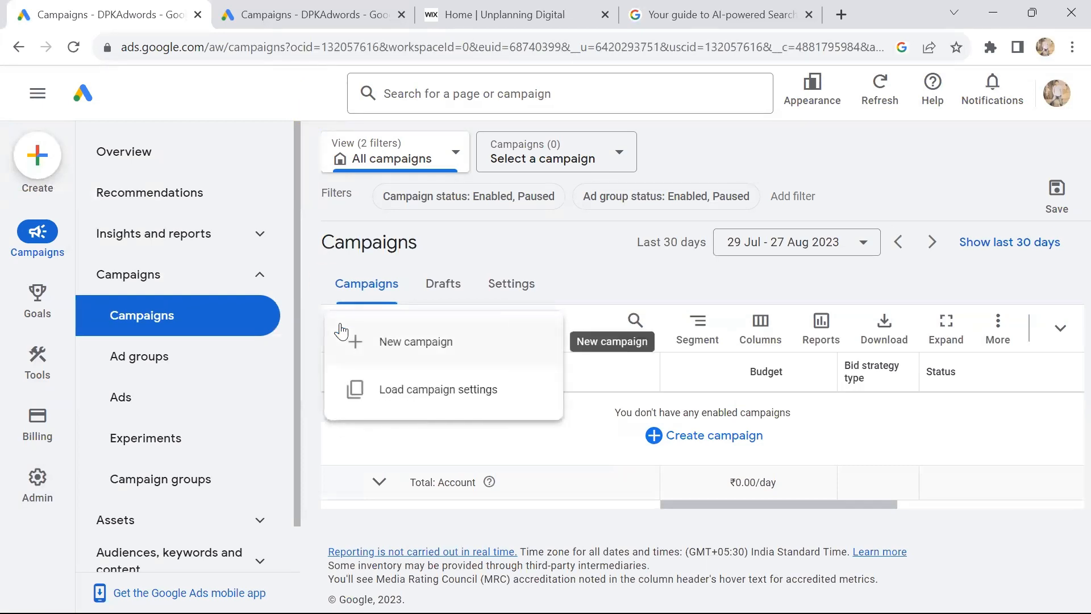
click(397, 344)
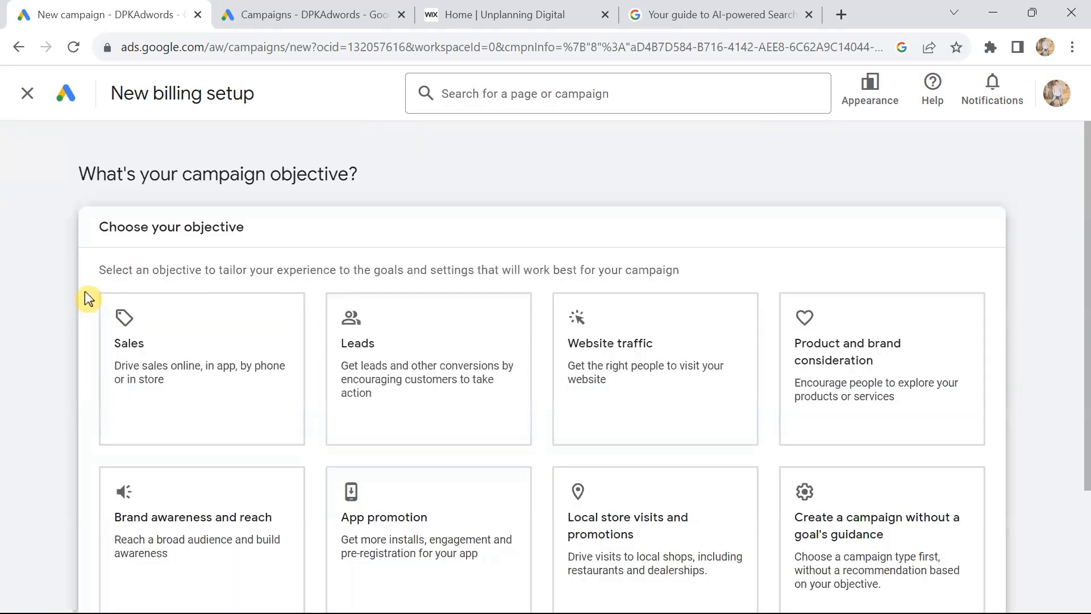
scroll(84, 291, down, 2)
scroll(84, 291, up, 2)
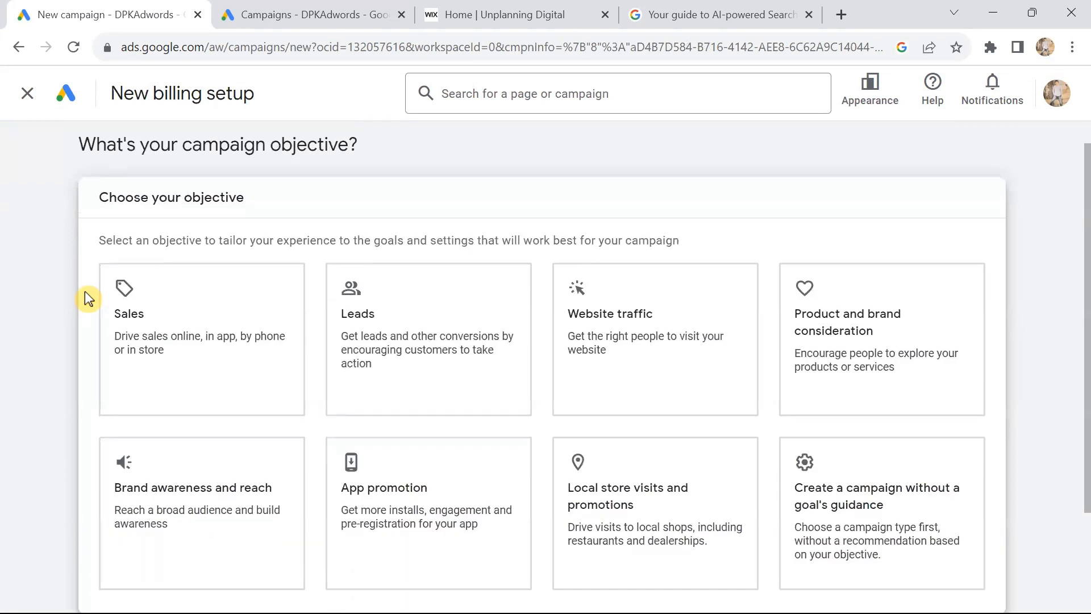
click(28, 93)
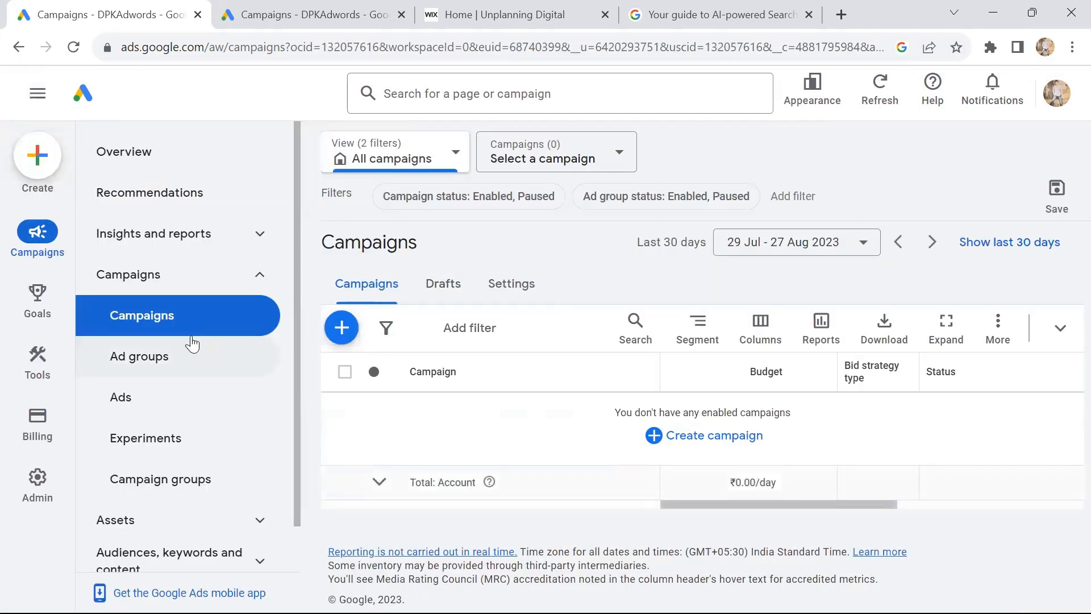
Start a new campaign, review the available campaign objectives and choose Sales.
click(339, 335)
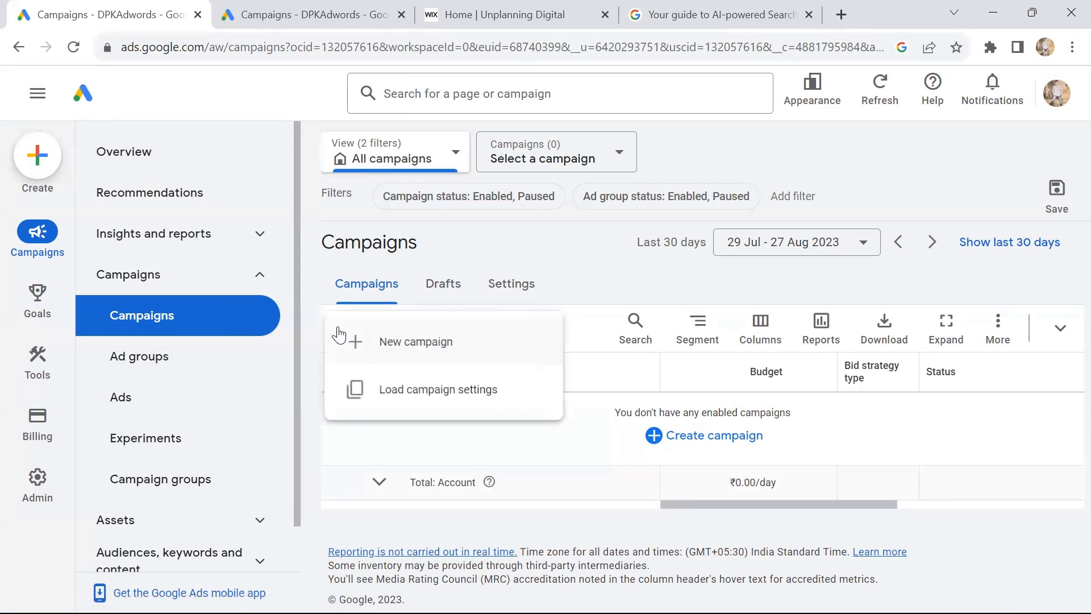
click(446, 341)
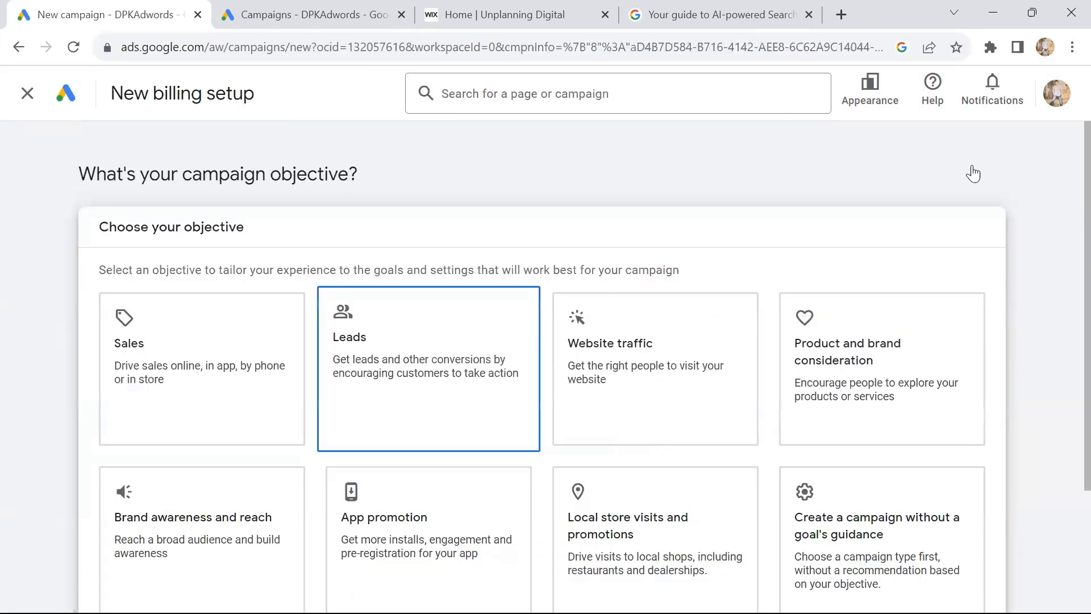
scroll(973, 224, down, 2)
click(974, 232)
scroll(976, 233, up, 1)
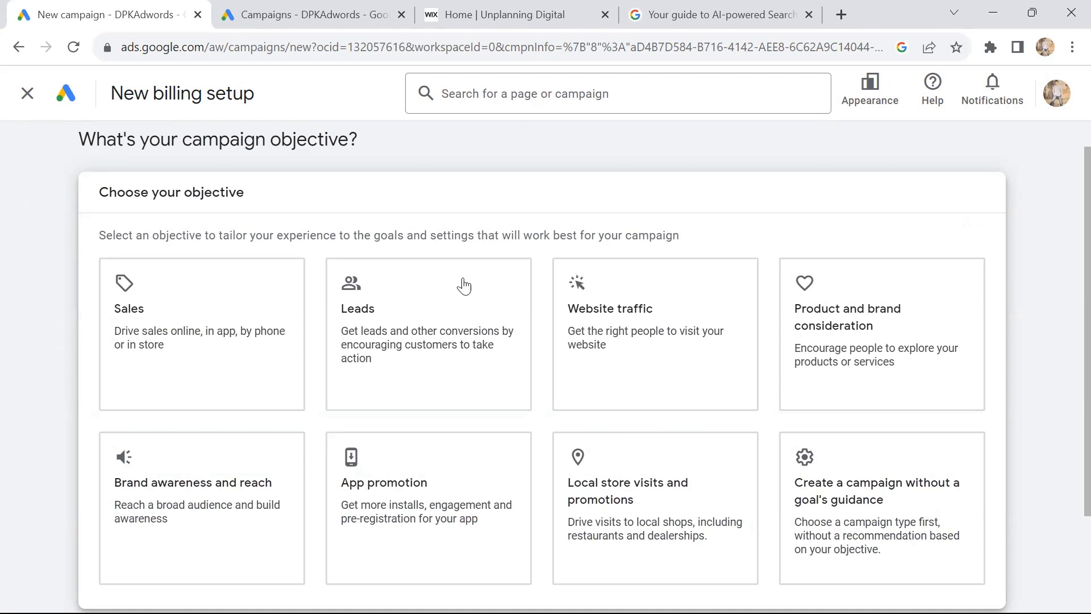
click(186, 307)
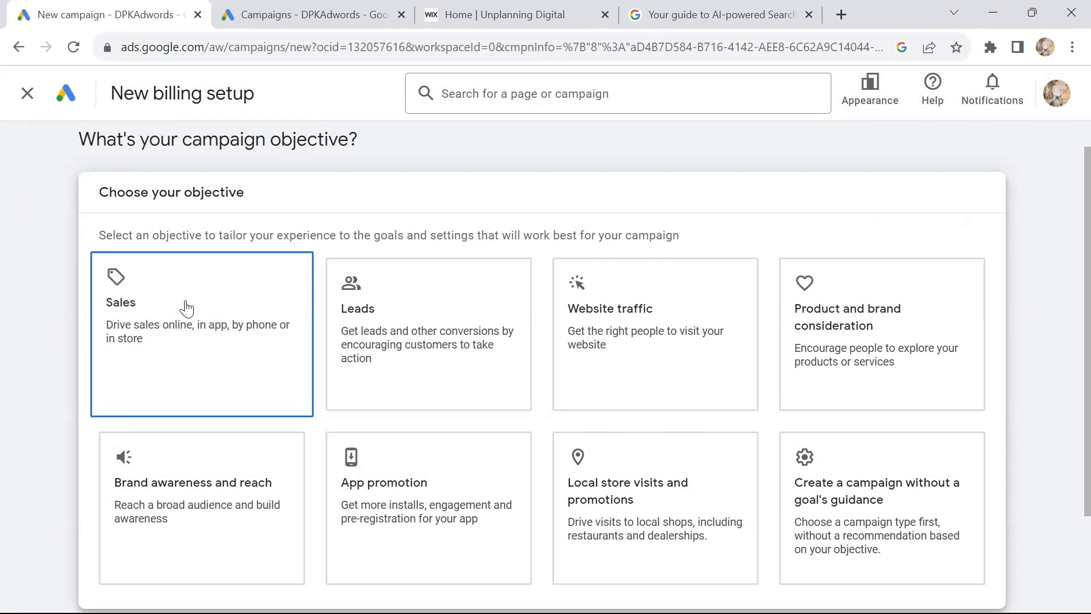
click(662, 365)
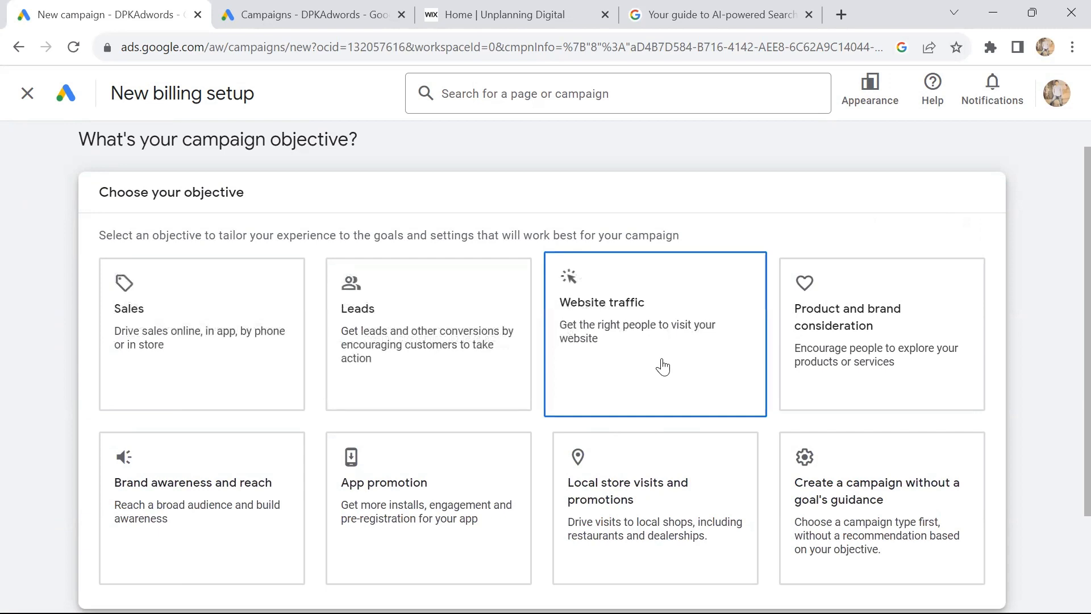
click(126, 529)
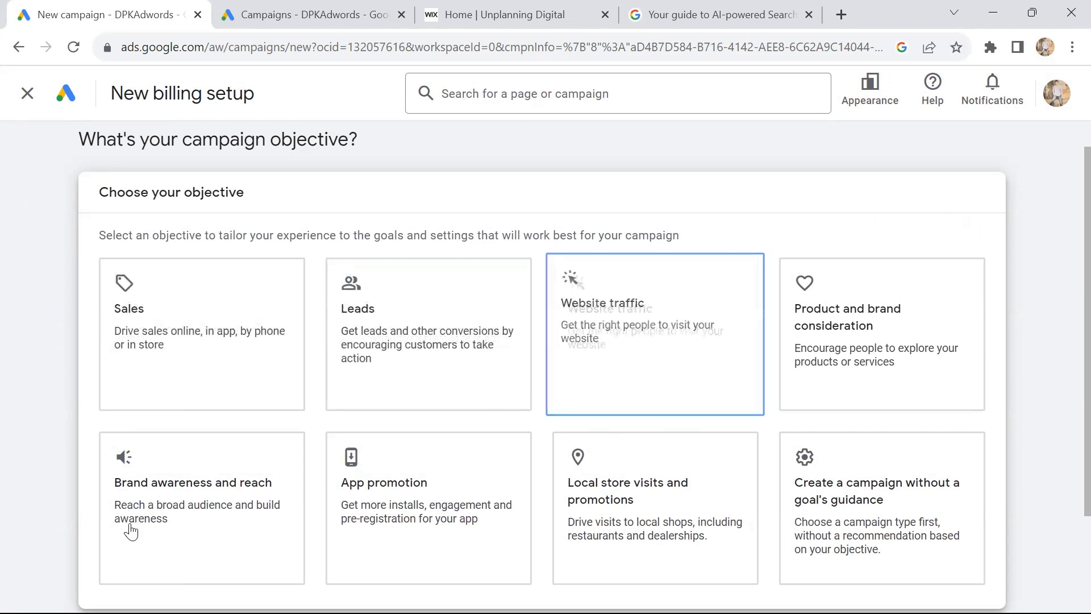
click(344, 520)
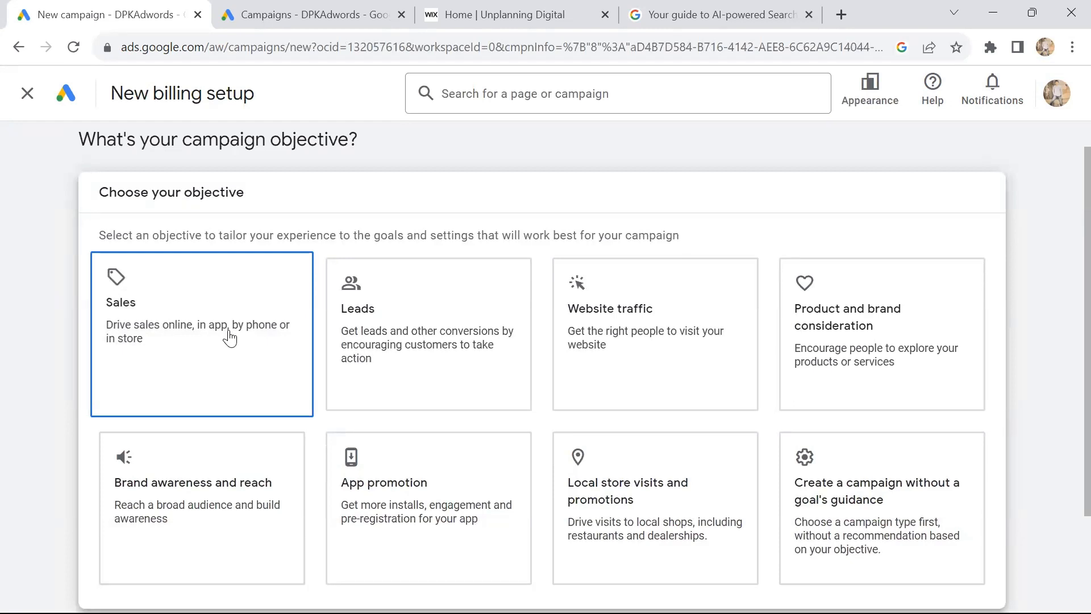
click(199, 322)
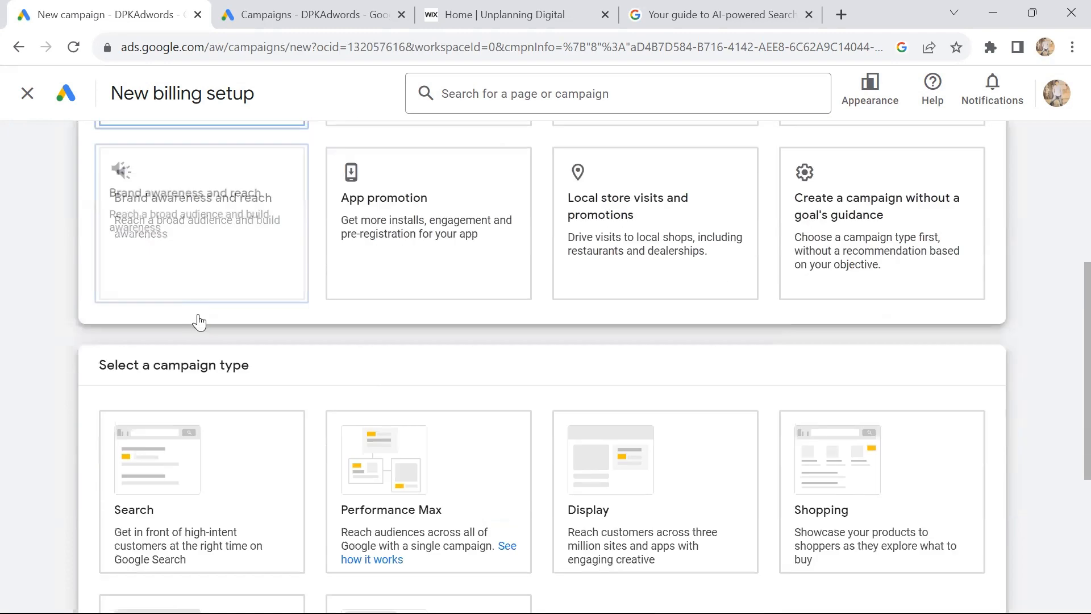
scroll(749, 366, down, 2)
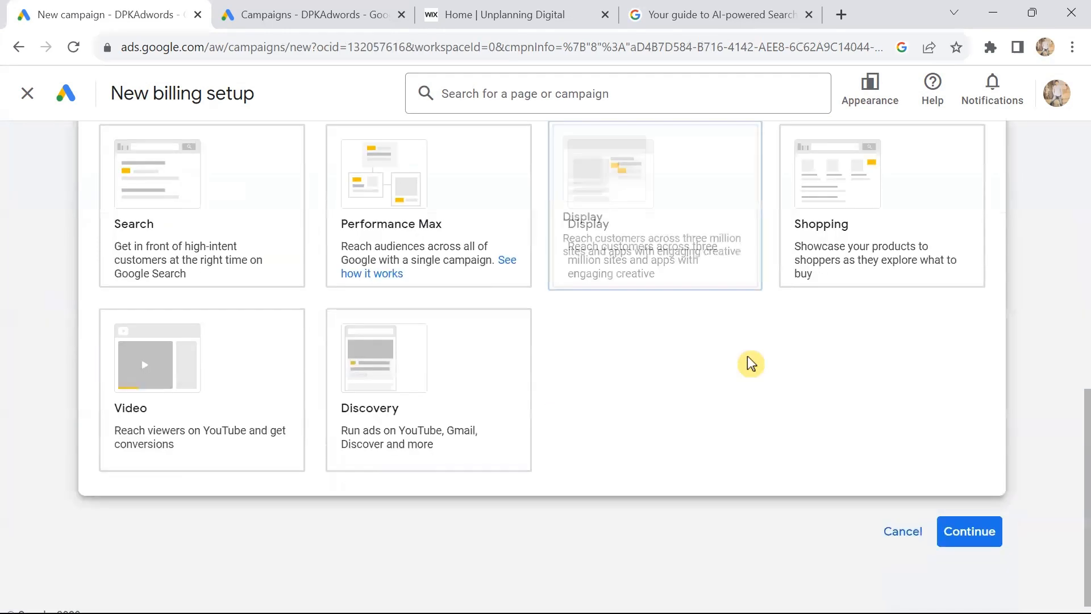
Review the campaign types, choose Search and select Website visits as the way to reach the goal.
scroll(750, 364, up, 4)
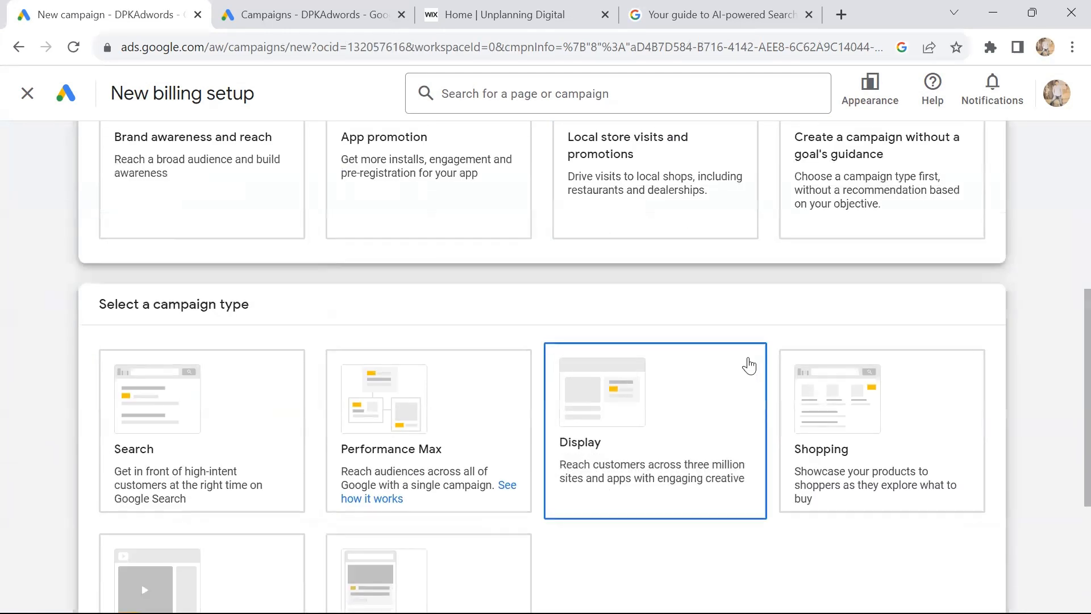
scroll(749, 365, down, 1)
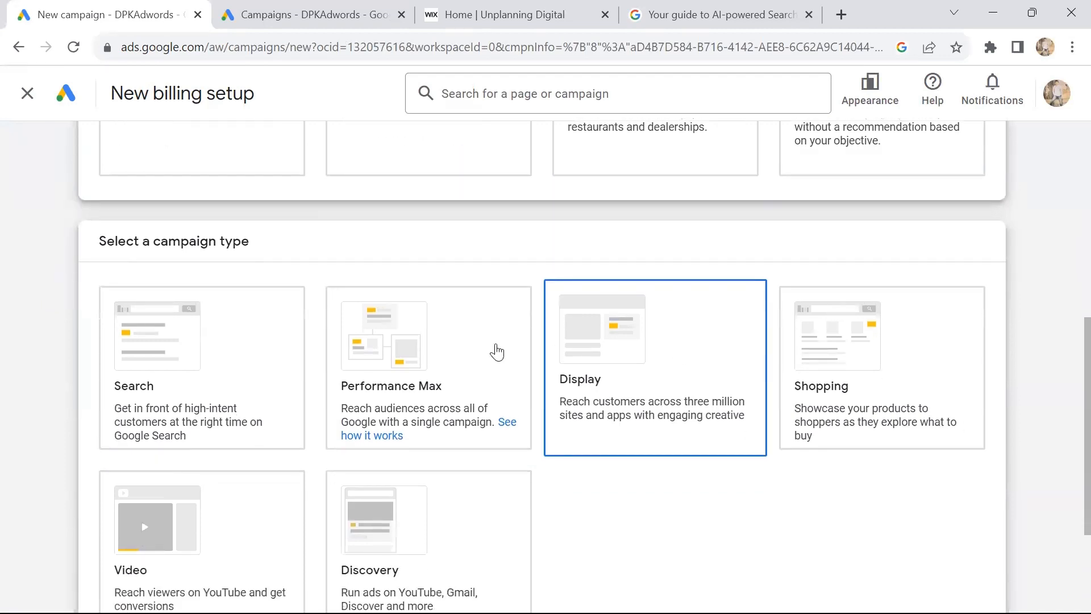
scroll(359, 345, up, 4)
scroll(359, 345, down, 4)
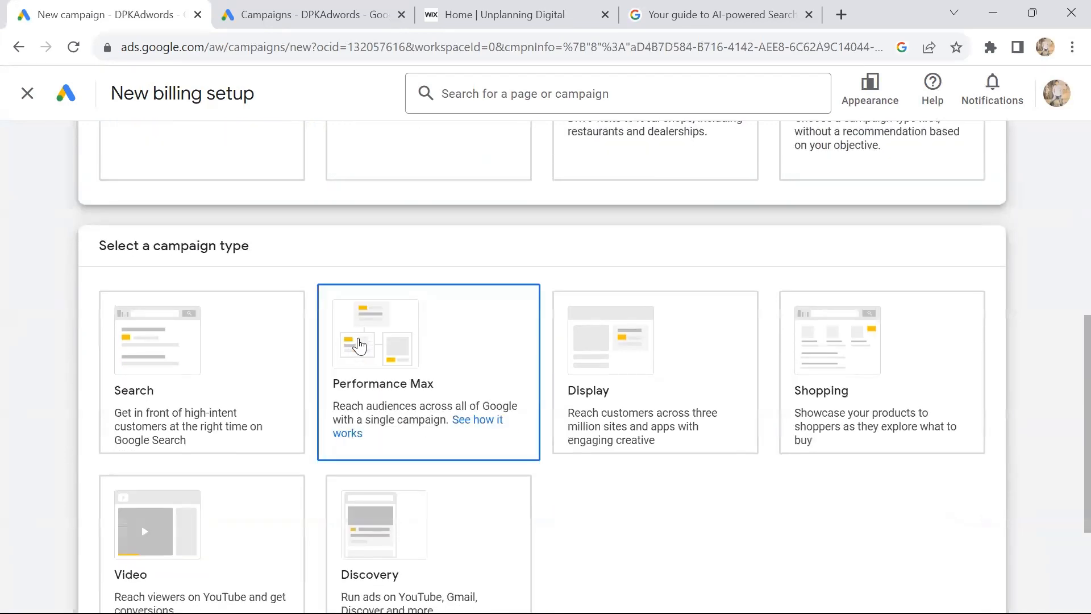
scroll(359, 345, down, 2)
click(100, 284)
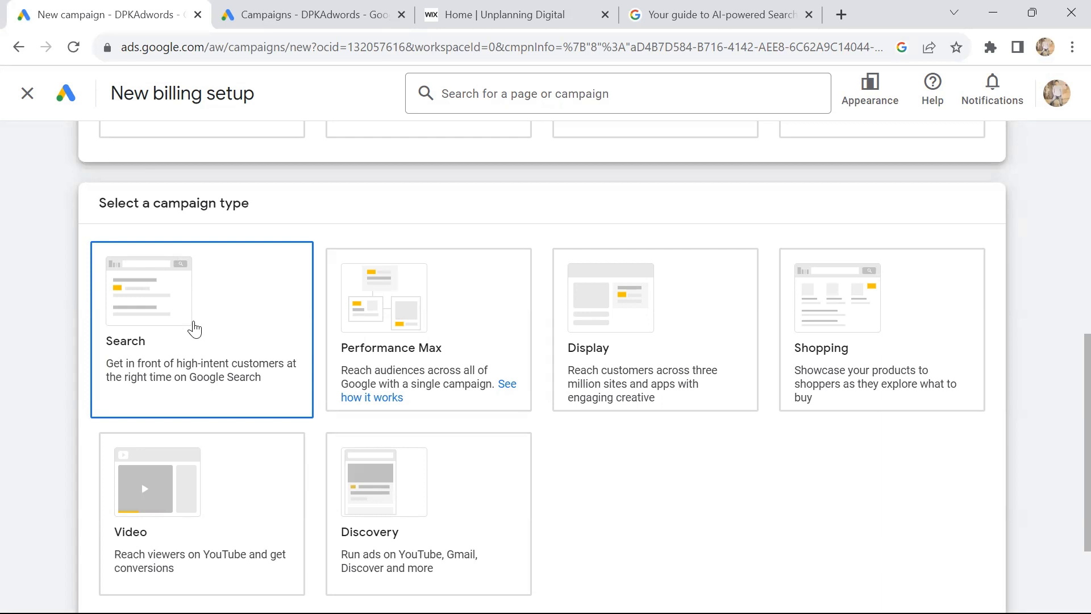
click(193, 329)
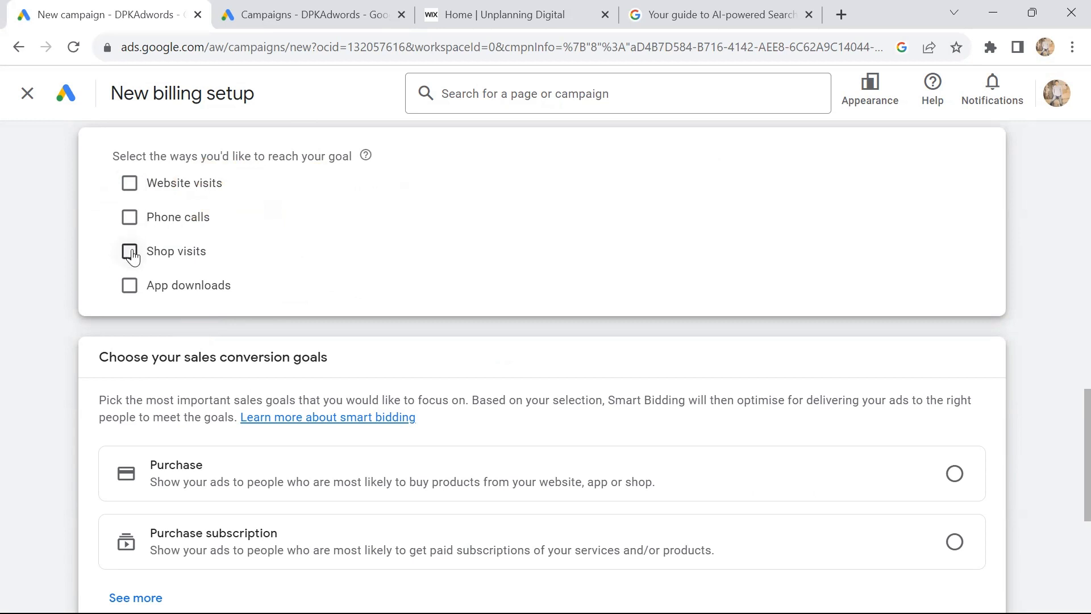
click(130, 184)
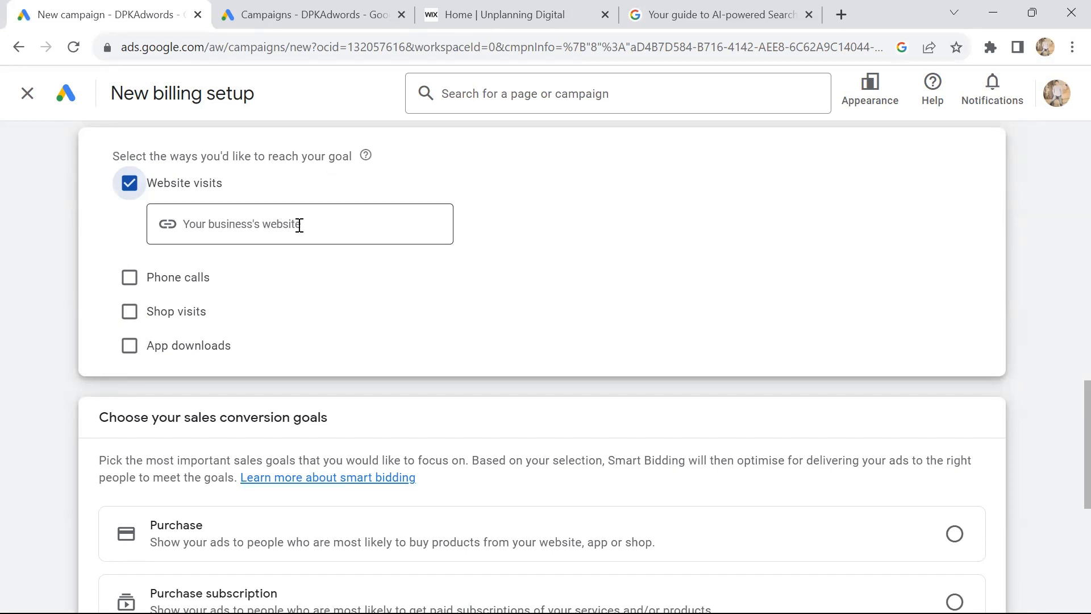
Select Phone calls, Shop visits and App downloads to preview their fields, and clear all three again.
click(128, 279)
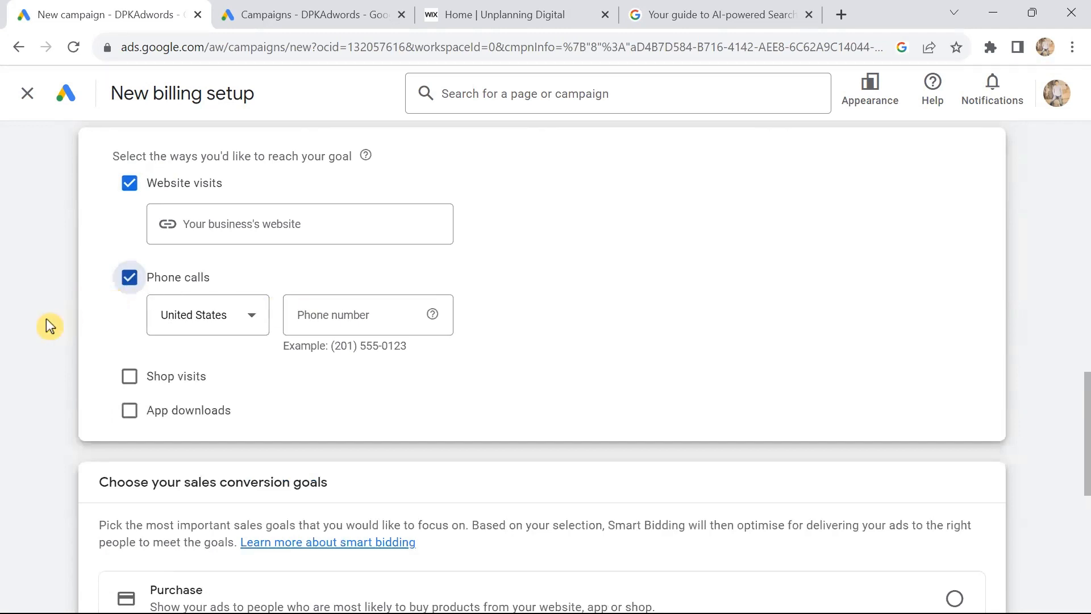
click(129, 378)
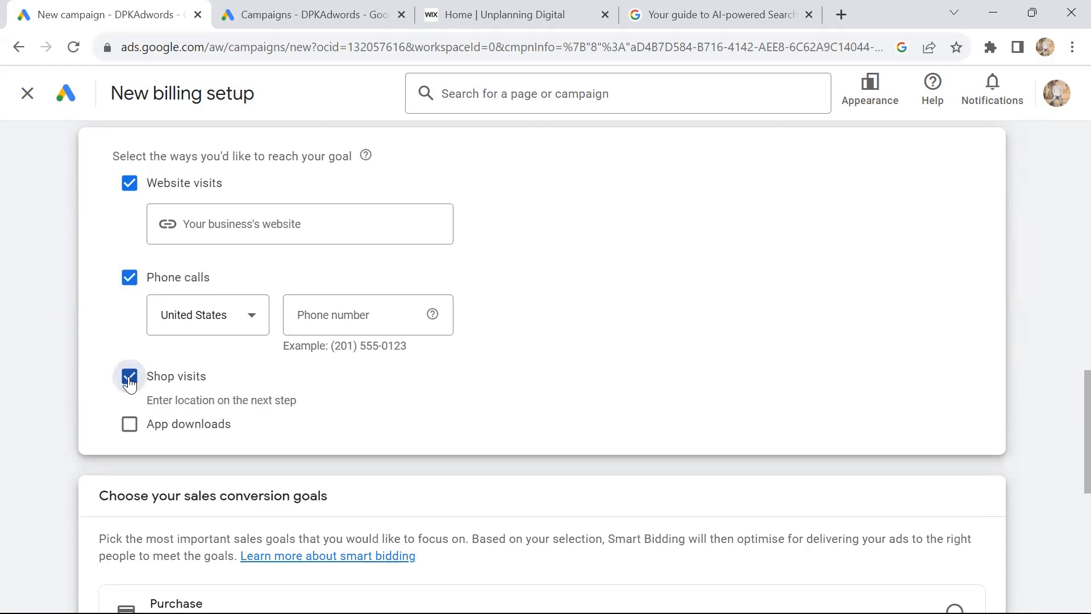
scroll(404, 384, down, 2)
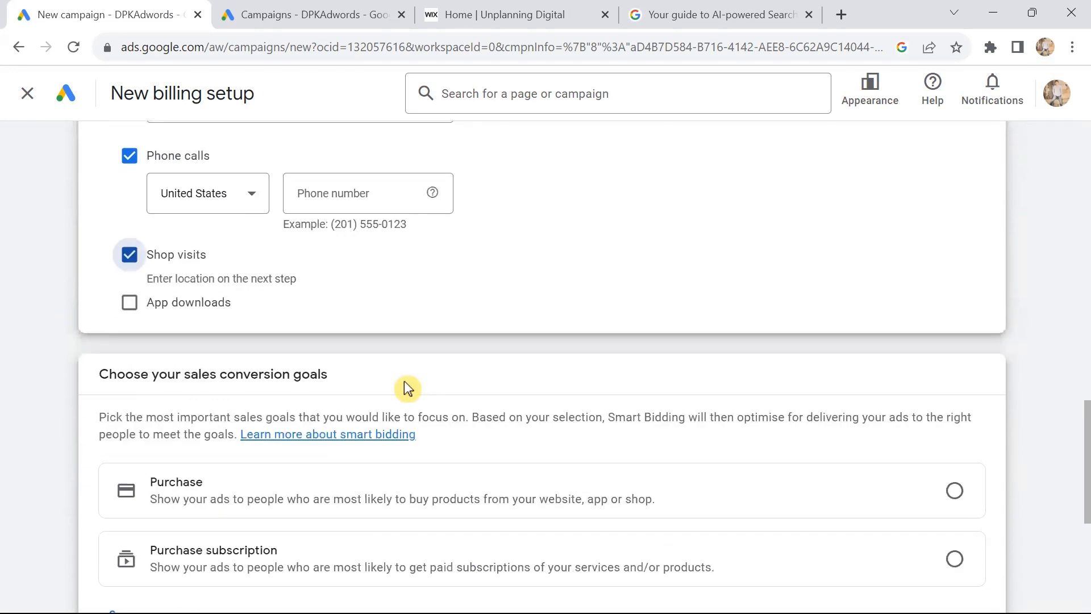
click(130, 304)
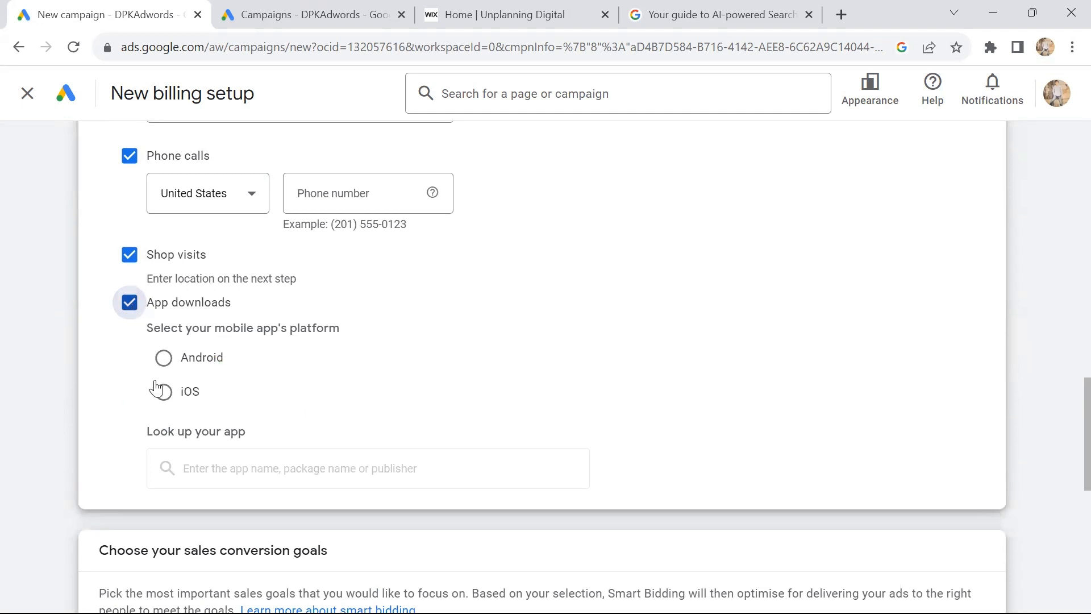
scroll(401, 317, up, 2)
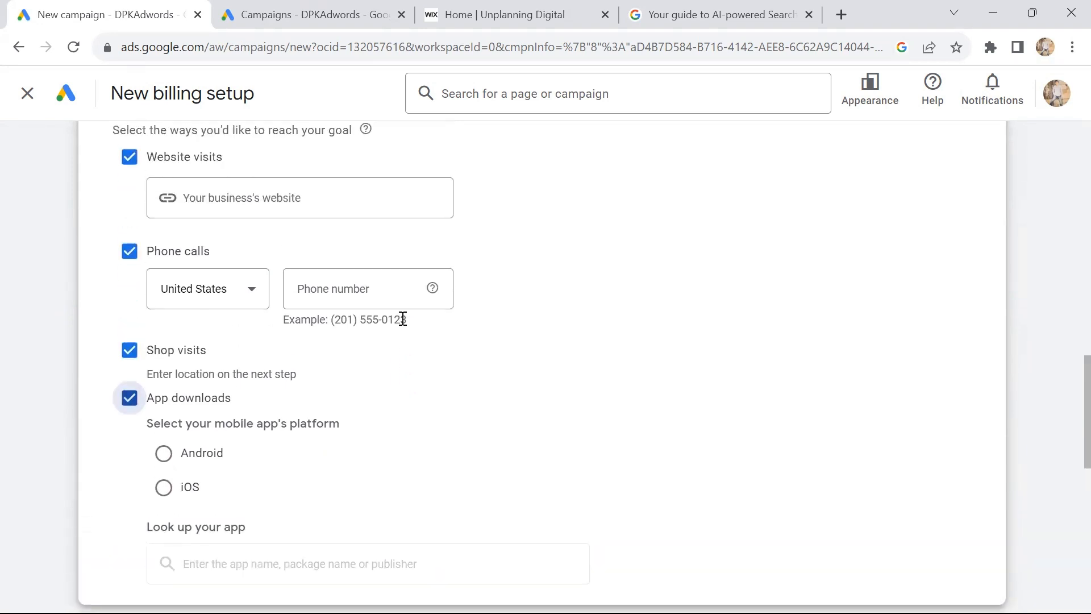
click(130, 404)
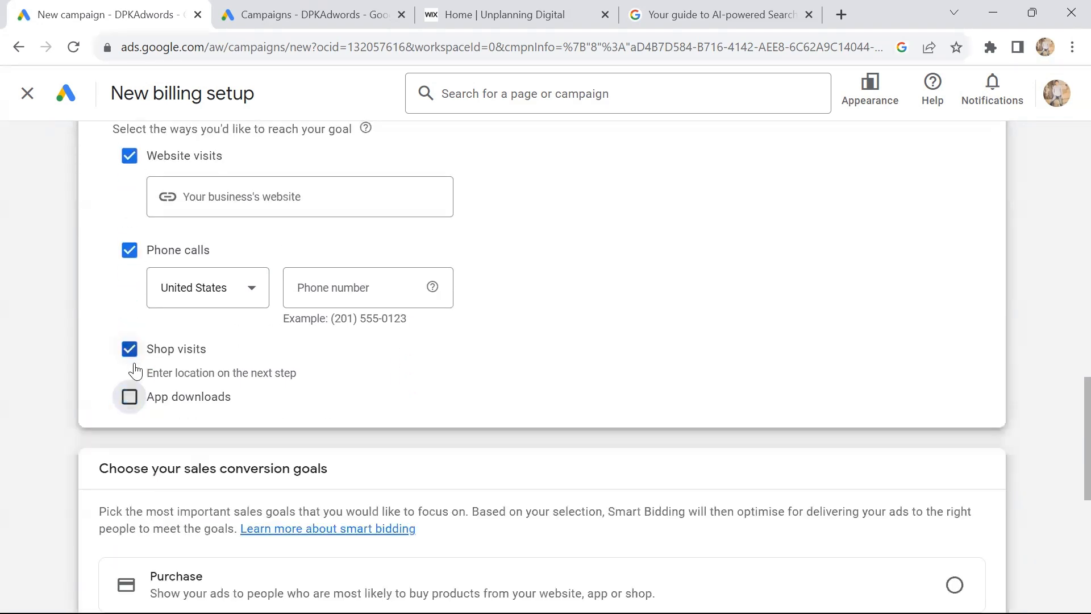
click(132, 352)
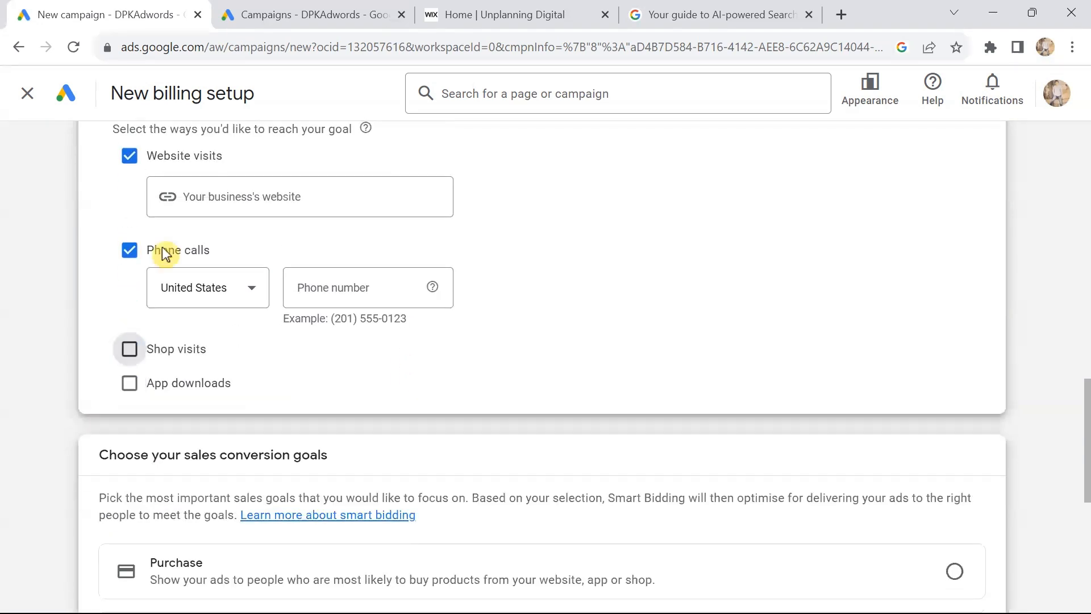
click(131, 251)
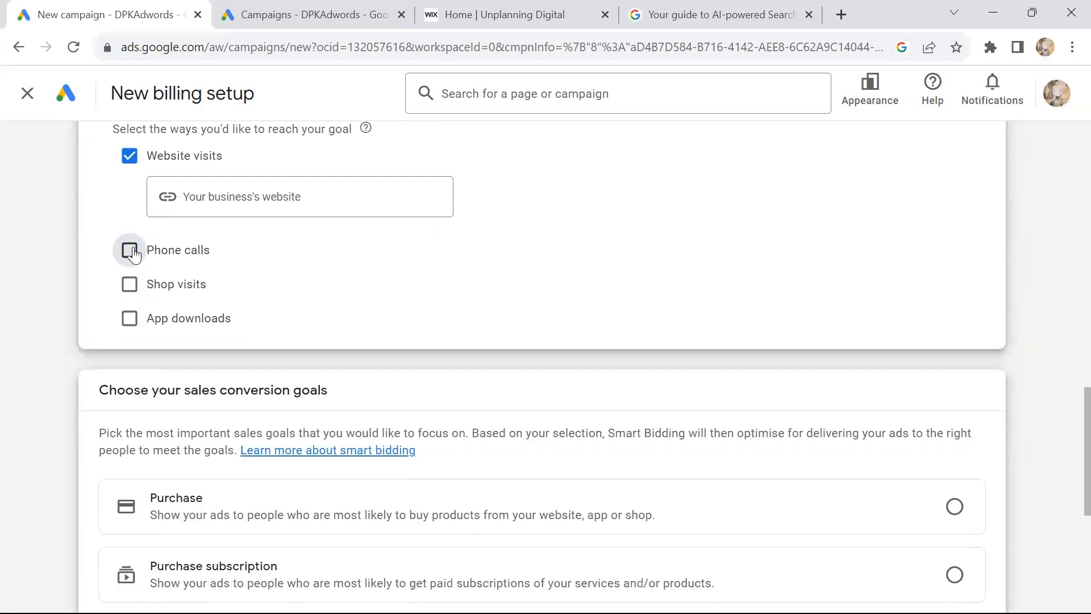
click(296, 195)
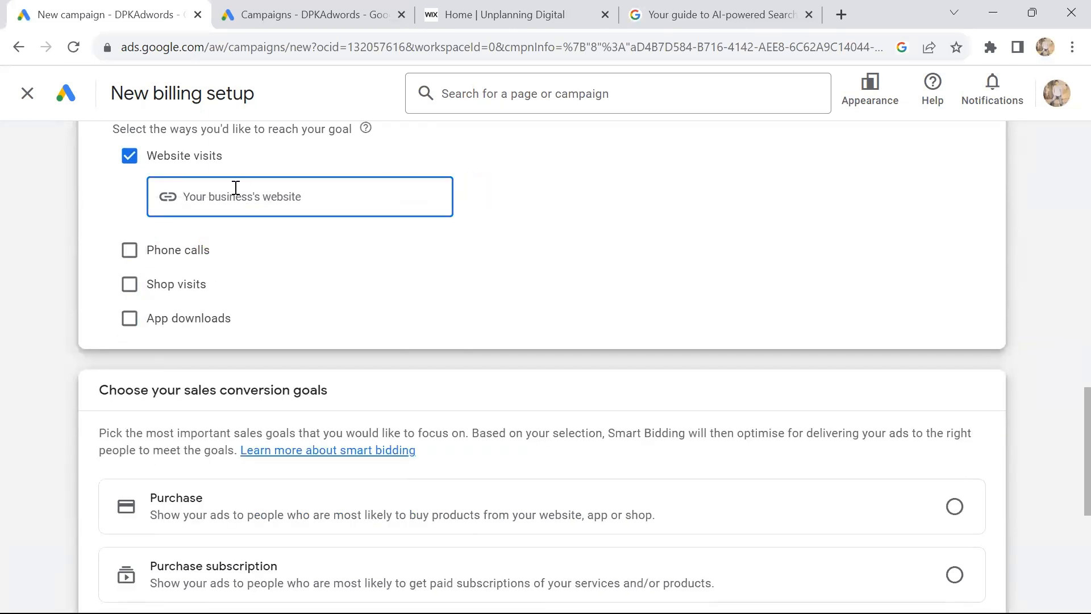
click(550, 20)
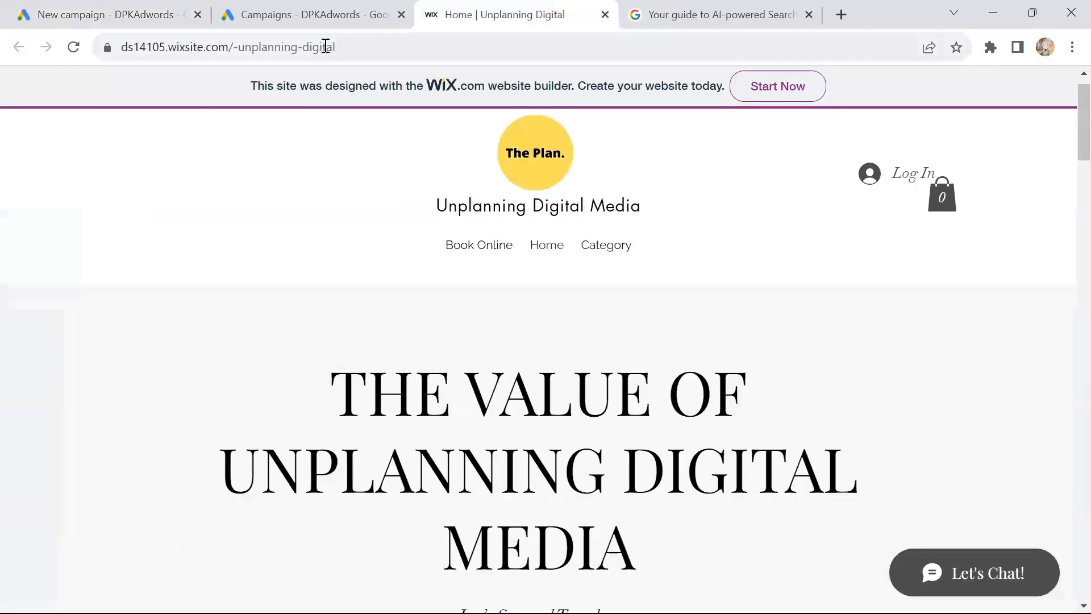
click(364, 45)
click(324, 52)
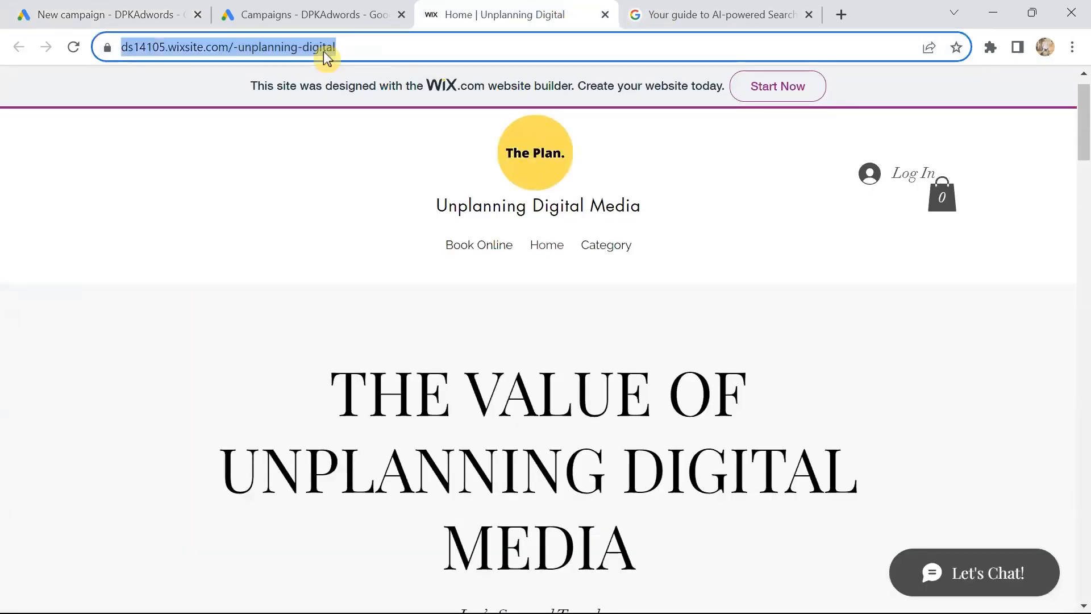
right_click(275, 48)
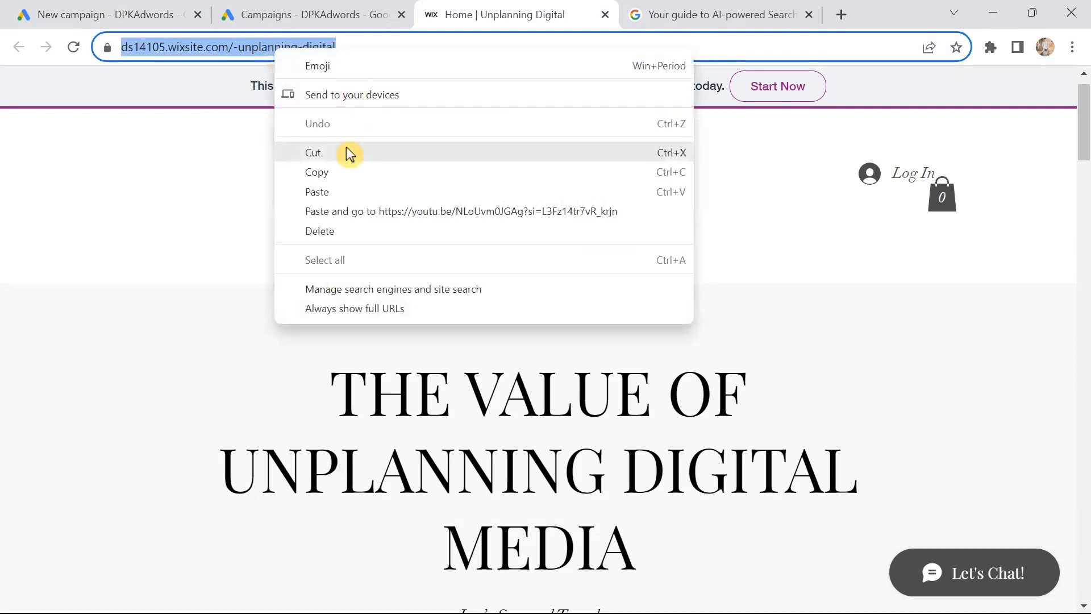
click(344, 174)
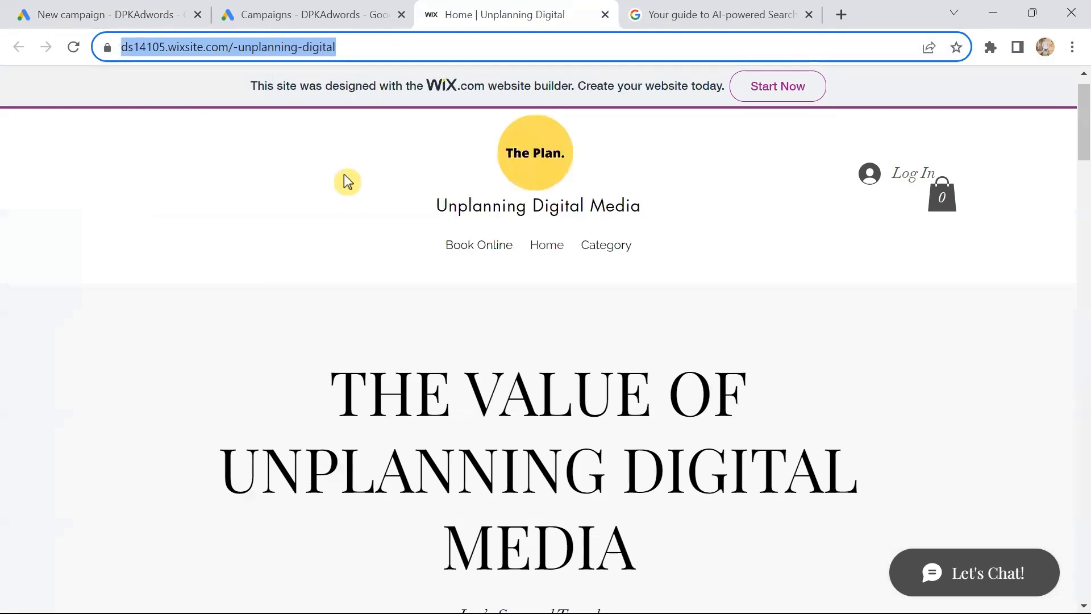
click(273, 14)
click(103, 15)
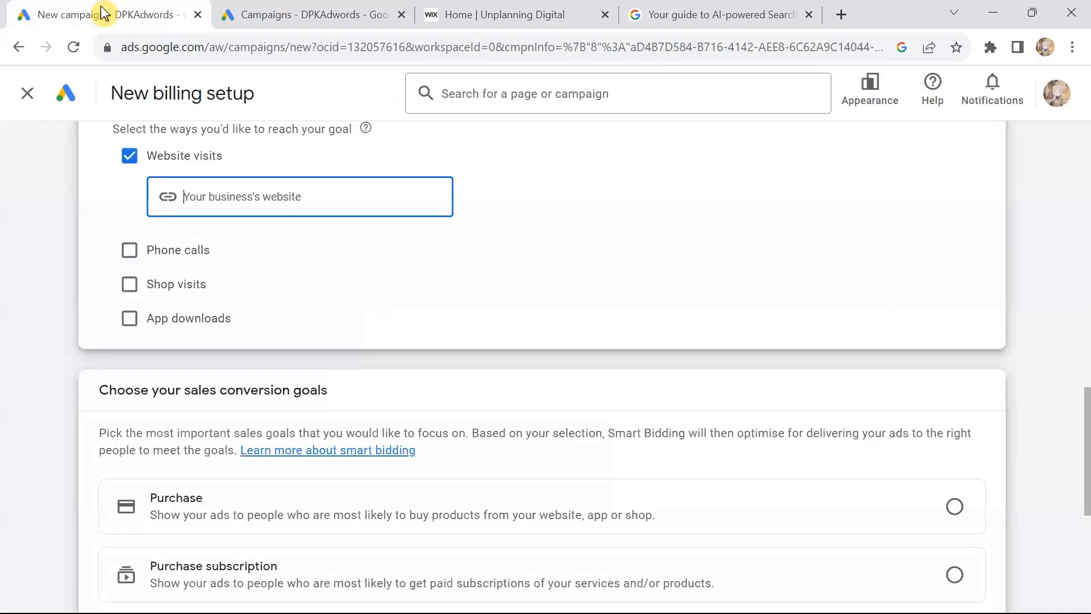
right_click(193, 195)
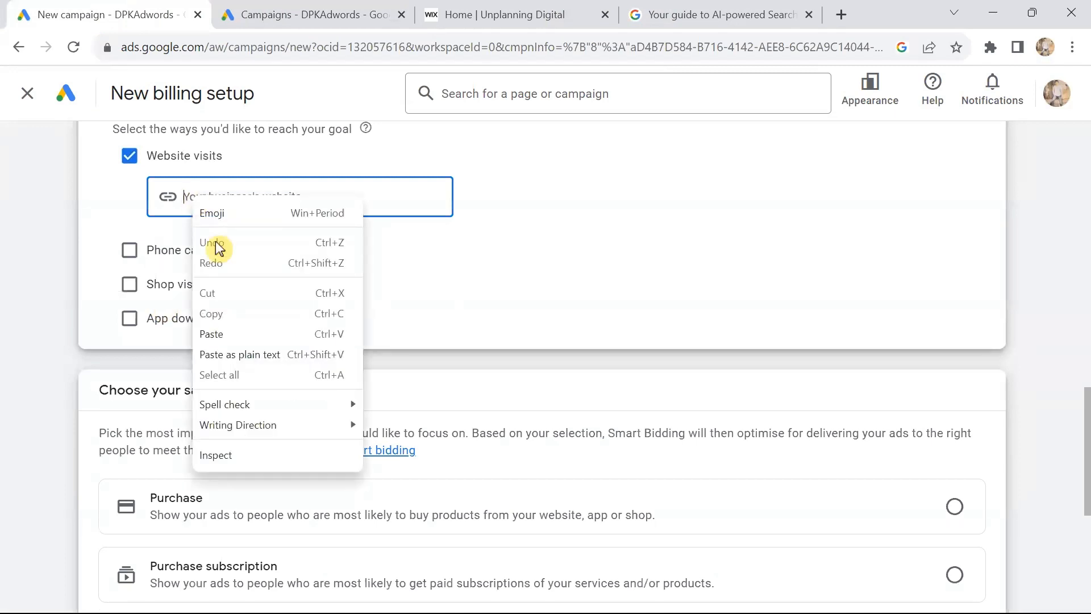
click(255, 334)
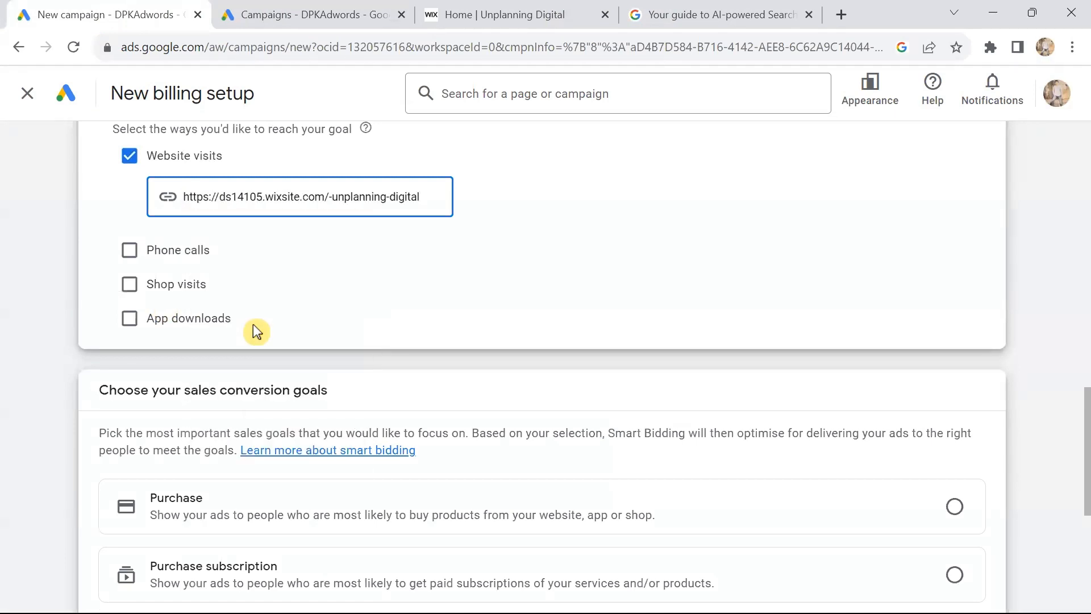
click(591, 241)
Choose Purchase as the sales conversion goal.
scroll(591, 241, down, 1)
scroll(591, 242, down, 3)
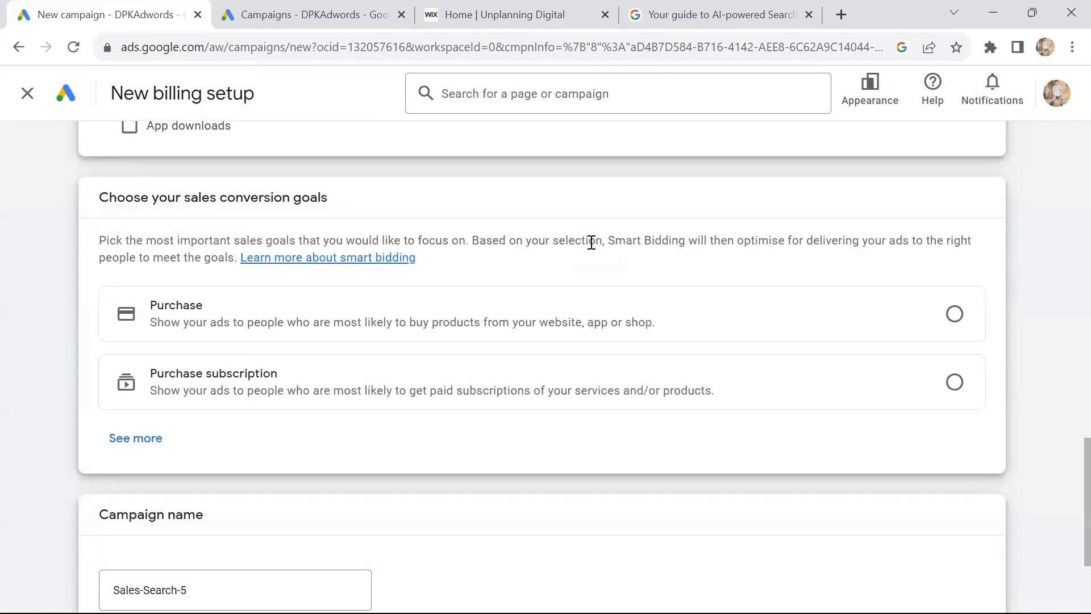
scroll(592, 242, down, 1)
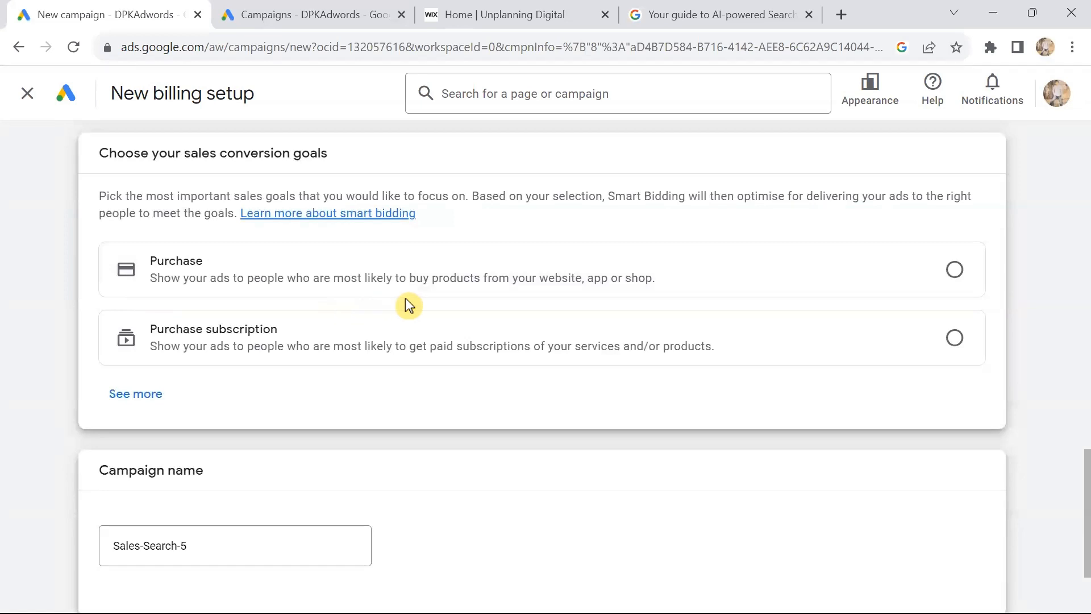
click(955, 269)
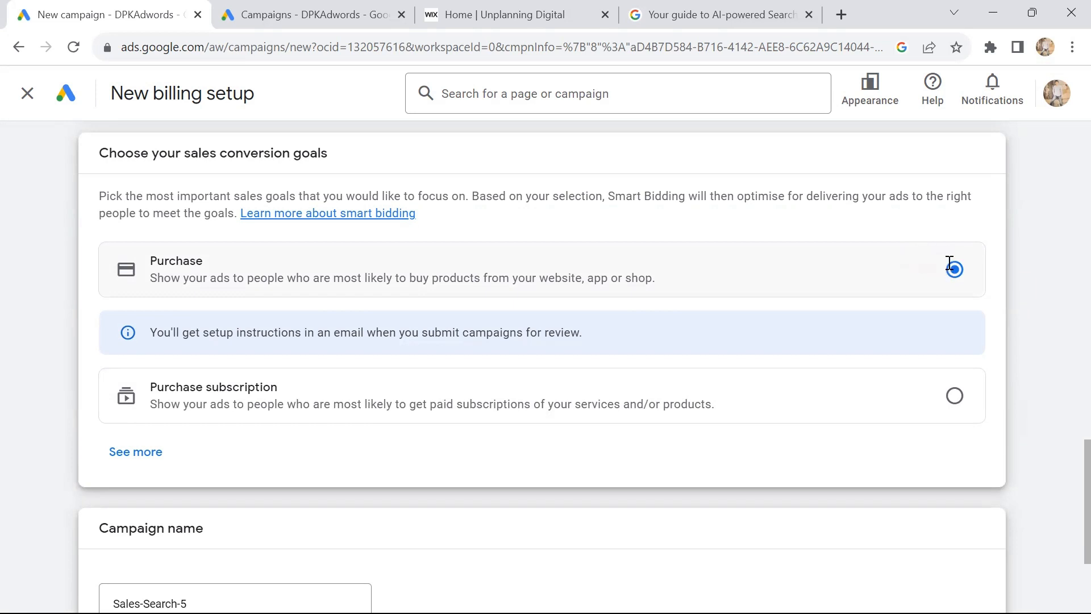
Rename the campaign as Sales-Search_Aug23 and continue to the bidding settings.
scroll(995, 365, down, 3)
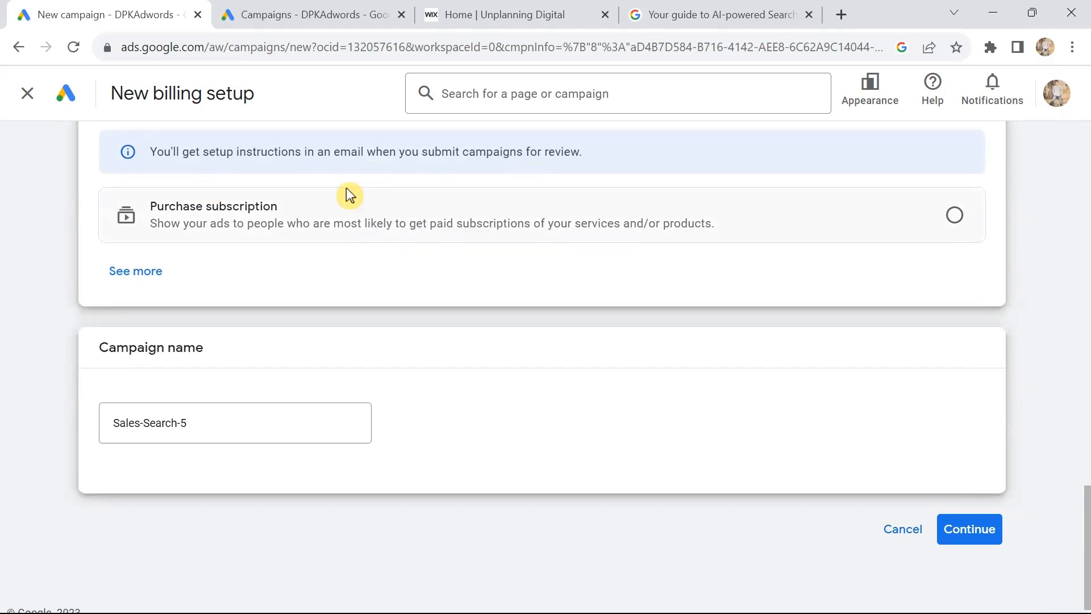
scroll(346, 187, down, 1)
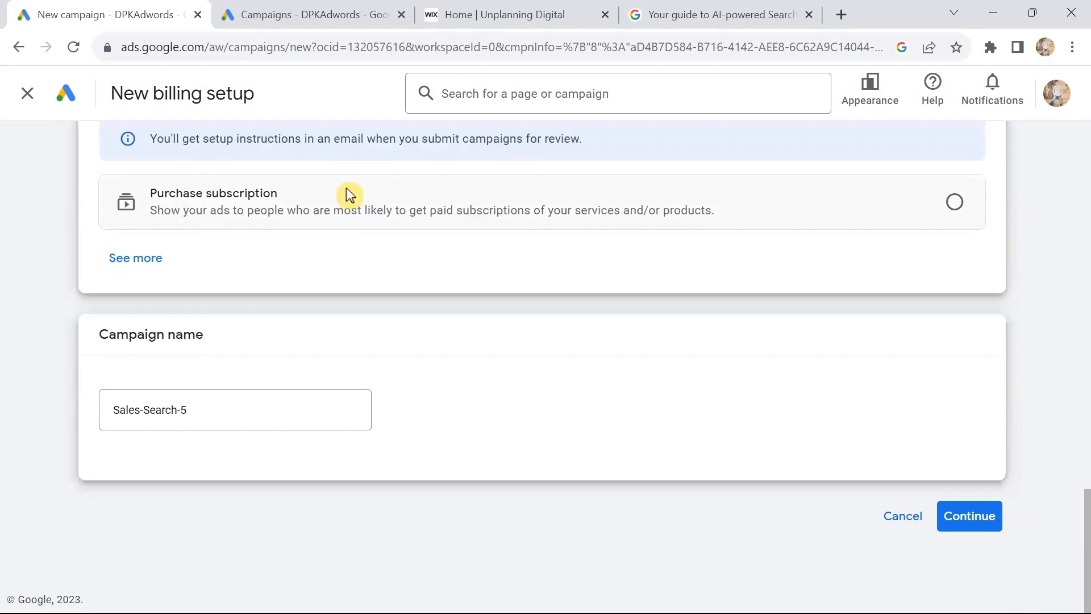
click(211, 409)
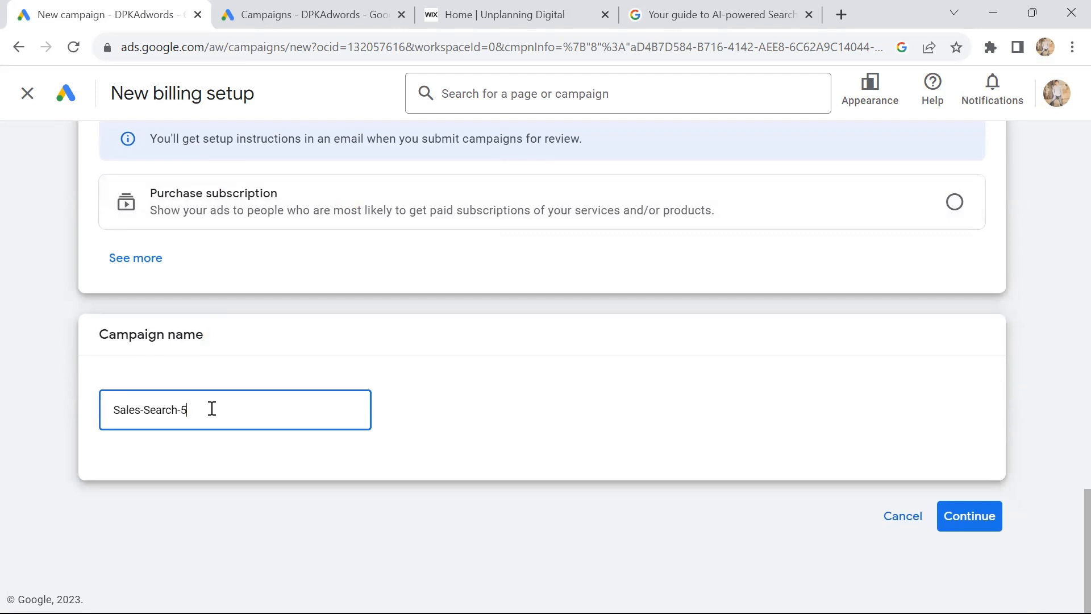
key(BackSpace)
text(Aug23)
key(BackSpace)
text(_)
click(530, 408)
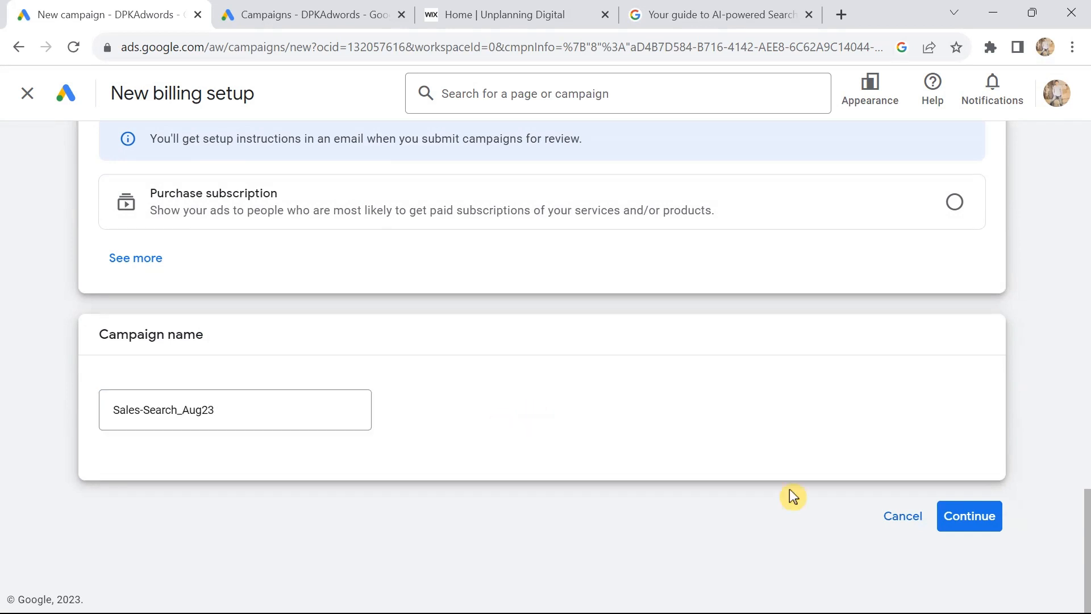
click(964, 523)
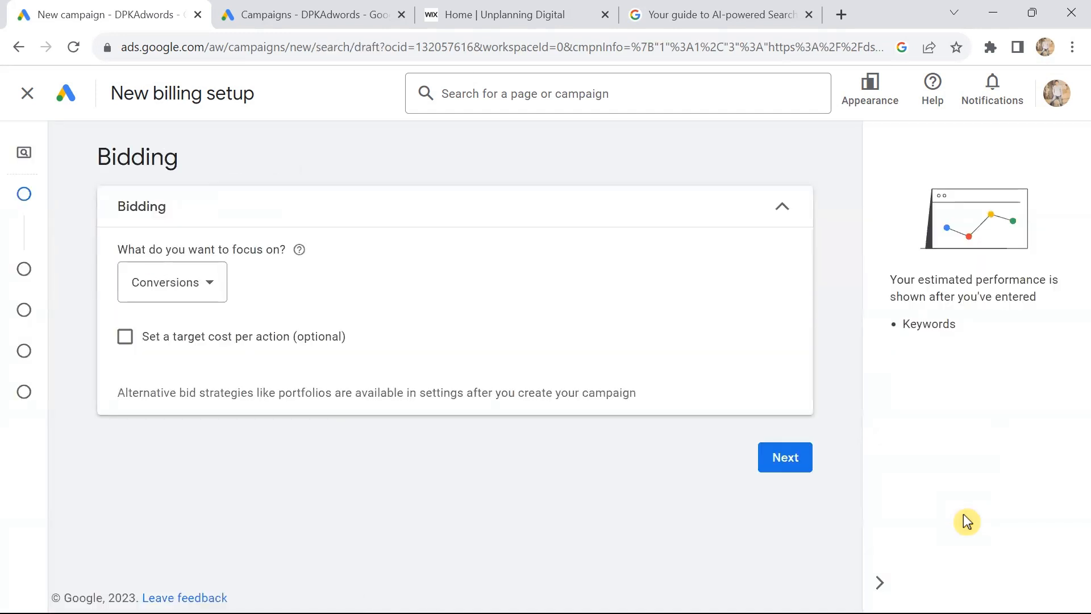
Review the bidding focus options, keep Conversions without a target cost per action and proceed to the campaign settings.
click(209, 290)
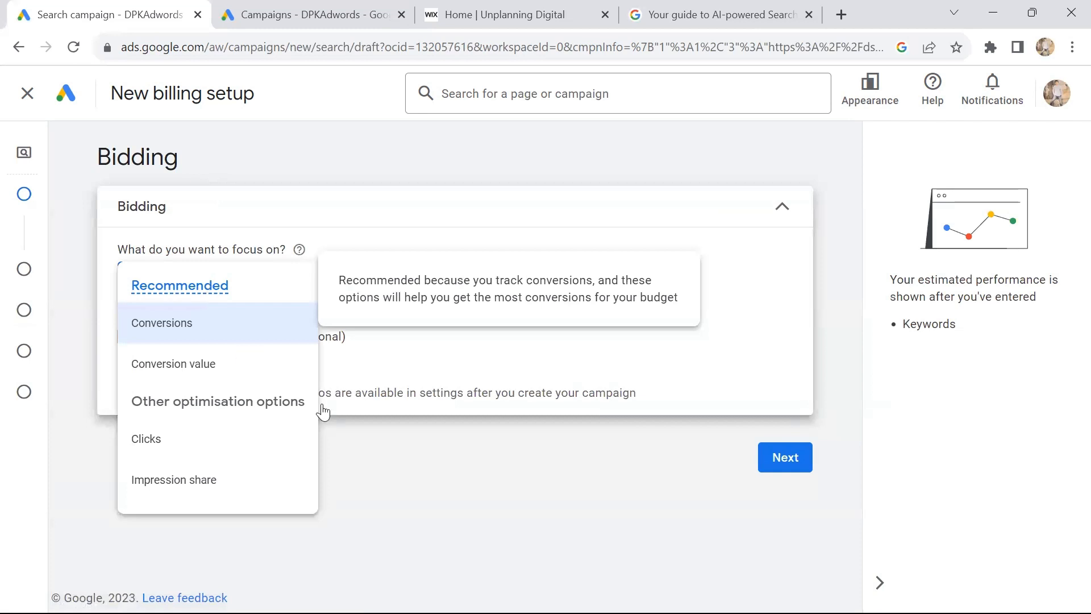
click(455, 365)
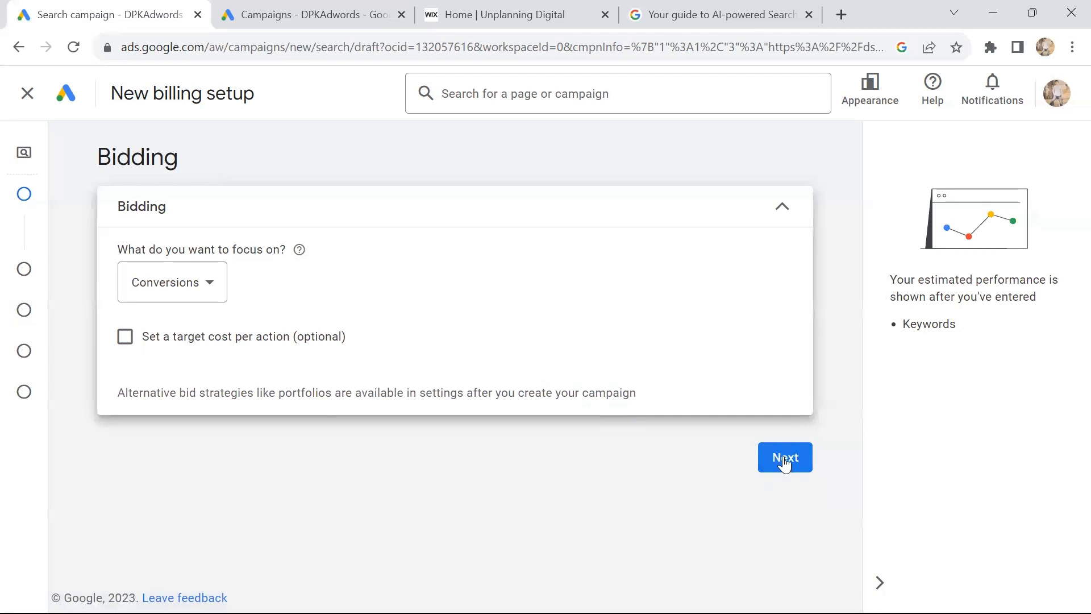
click(780, 461)
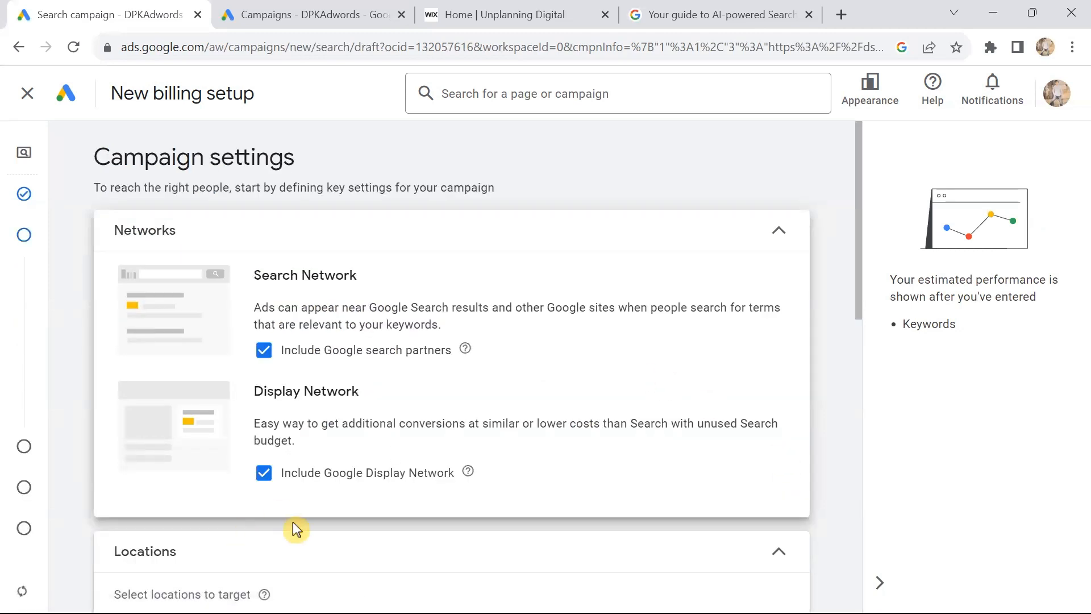
Exclude the Google Display Network and Google search partners from the campaign's networks.
click(263, 477)
click(264, 350)
scroll(743, 321, down, 3)
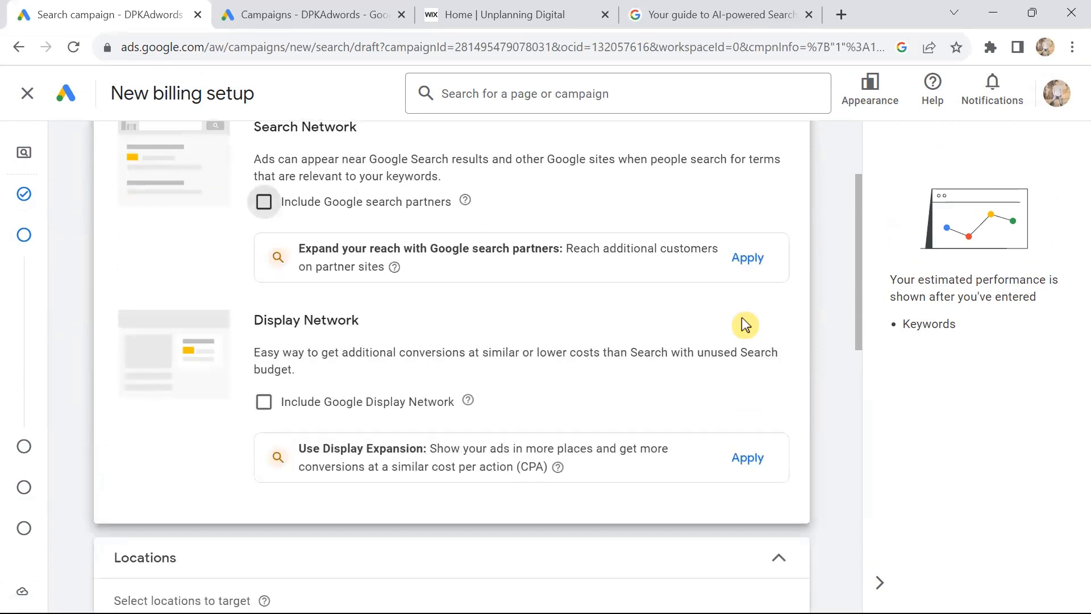
scroll(745, 324, down, 5)
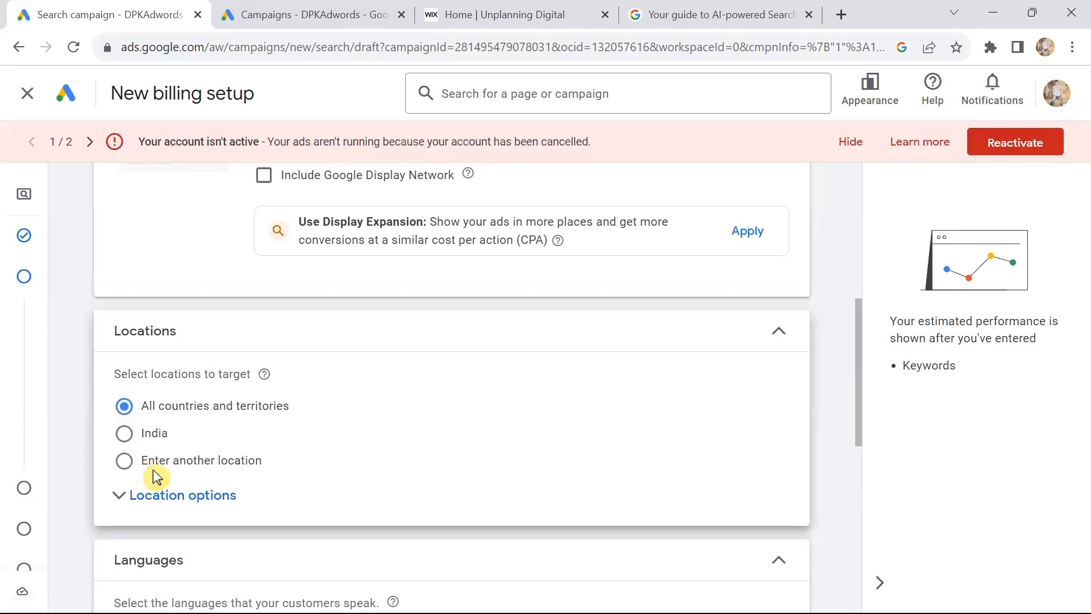
Restrict the campaign's targeted locations to the city of New Delhi, Delhi, India, and expand the location options.
click(124, 441)
scroll(386, 416, down, 3)
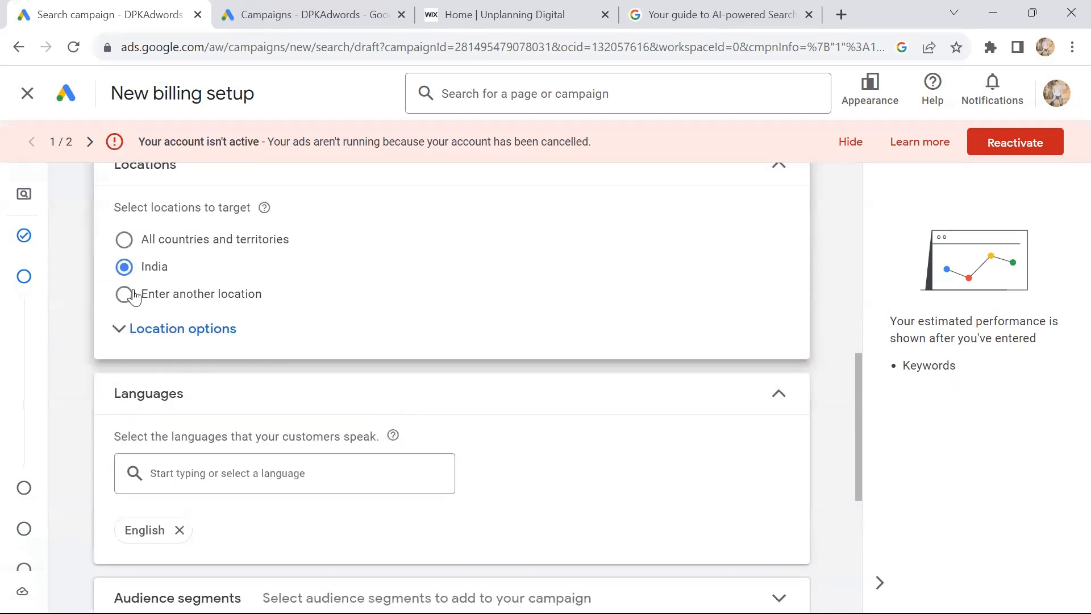
click(124, 334)
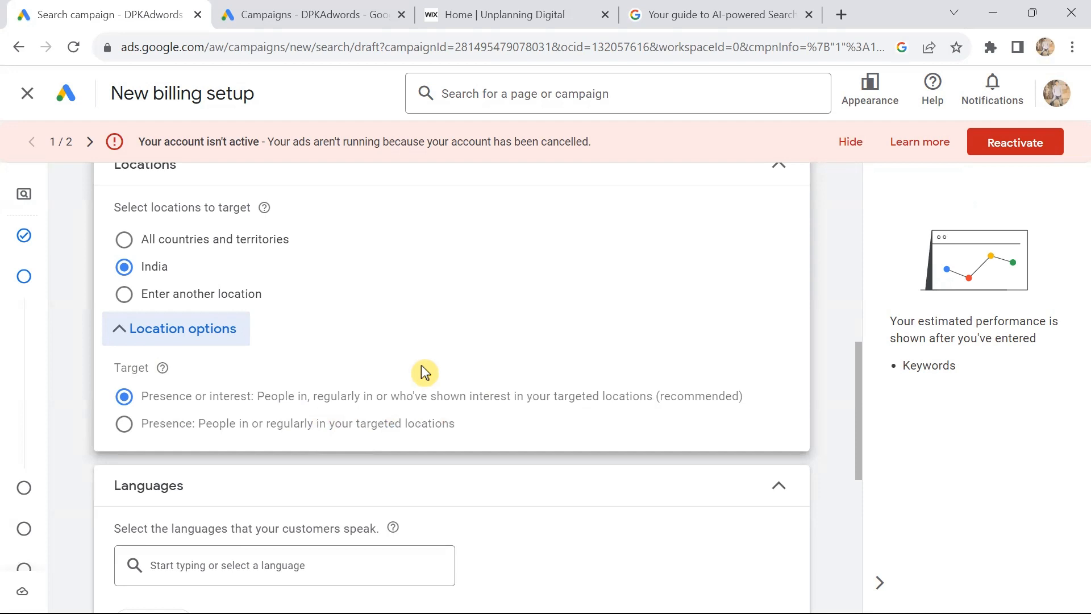
click(125, 295)
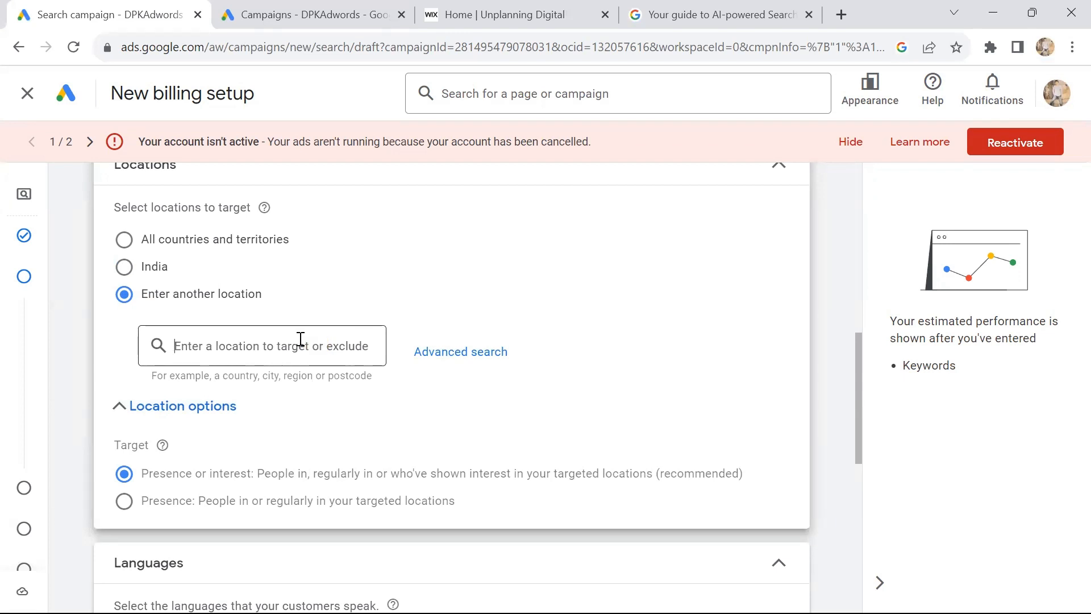
text(New)
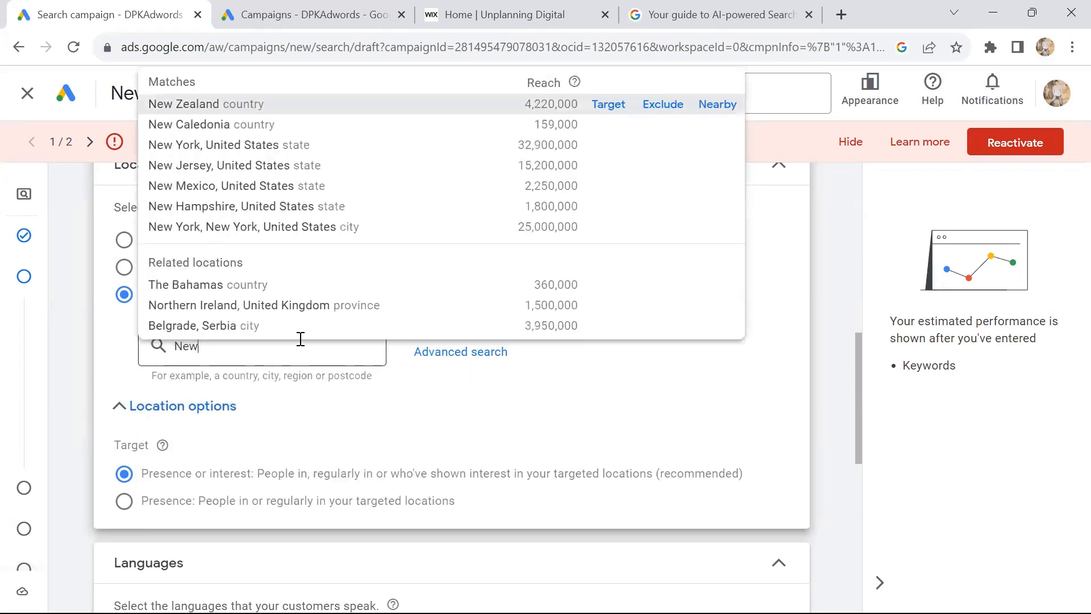
text( Del)
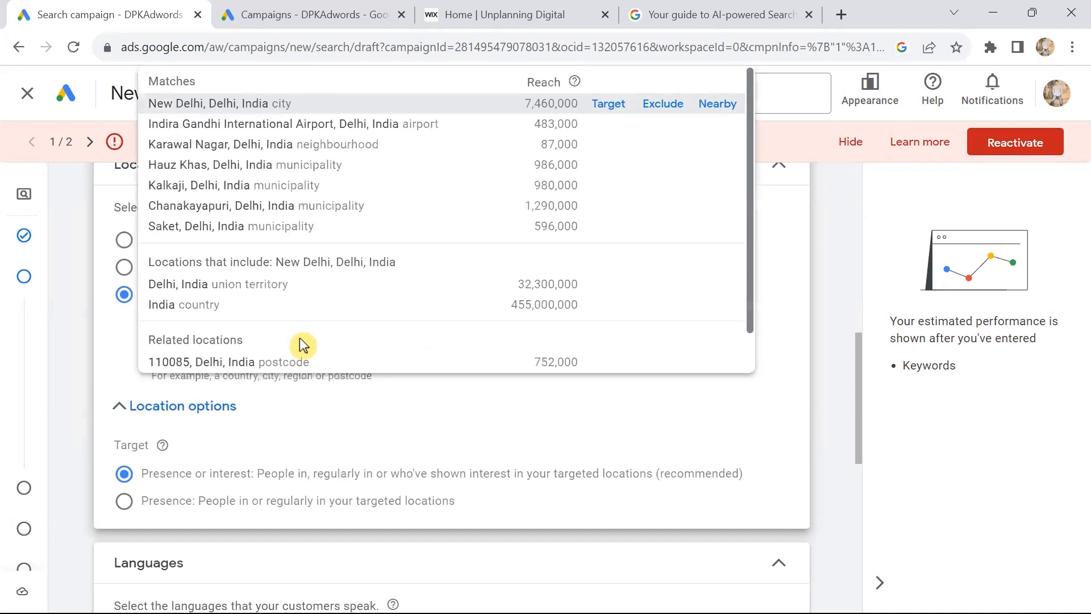
click(250, 104)
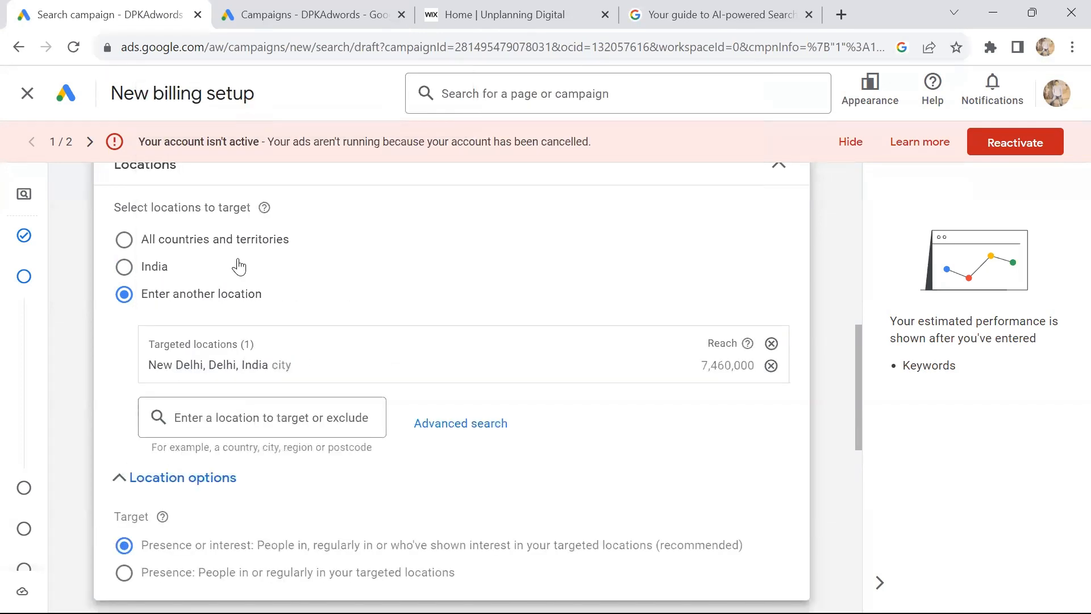
Hide the account alert banners and set the location target option to Presence: People in or regularly in your targeted locations.
scroll(537, 390, down, 3)
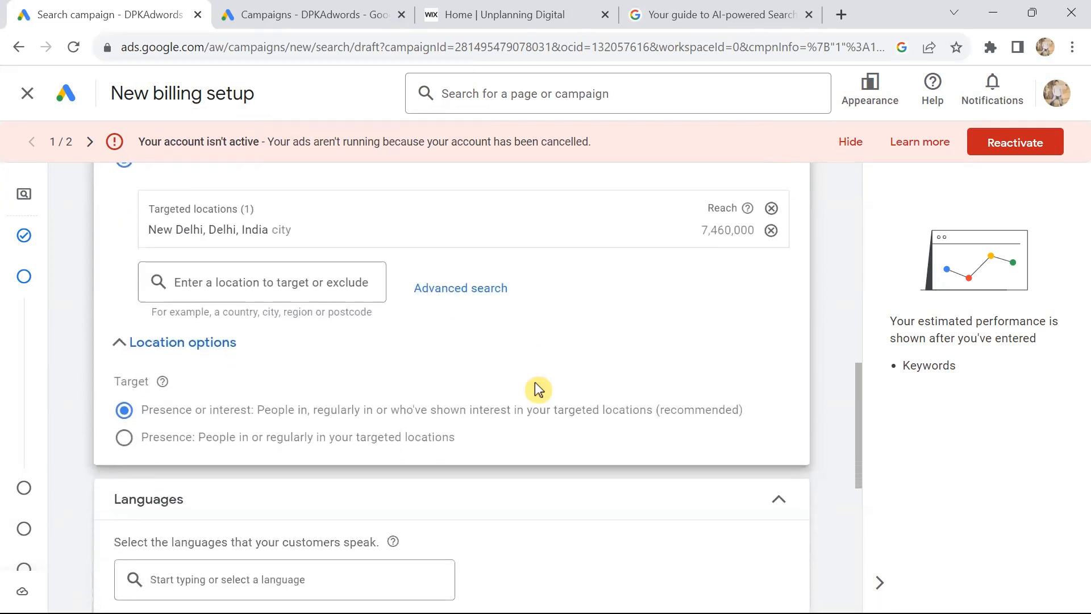
click(851, 143)
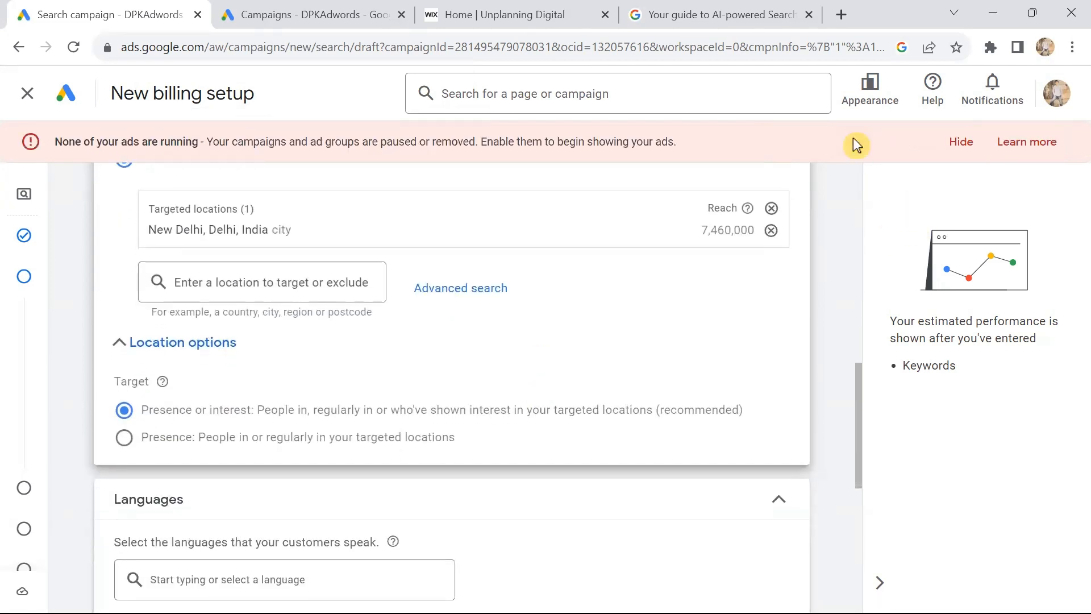
click(957, 146)
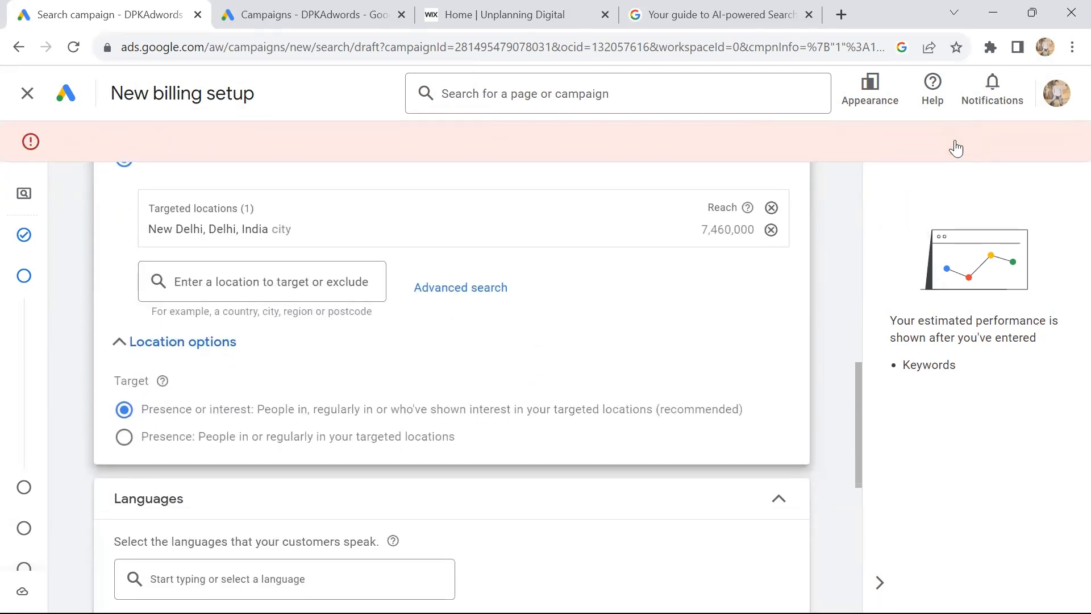
scroll(810, 352, down, 2)
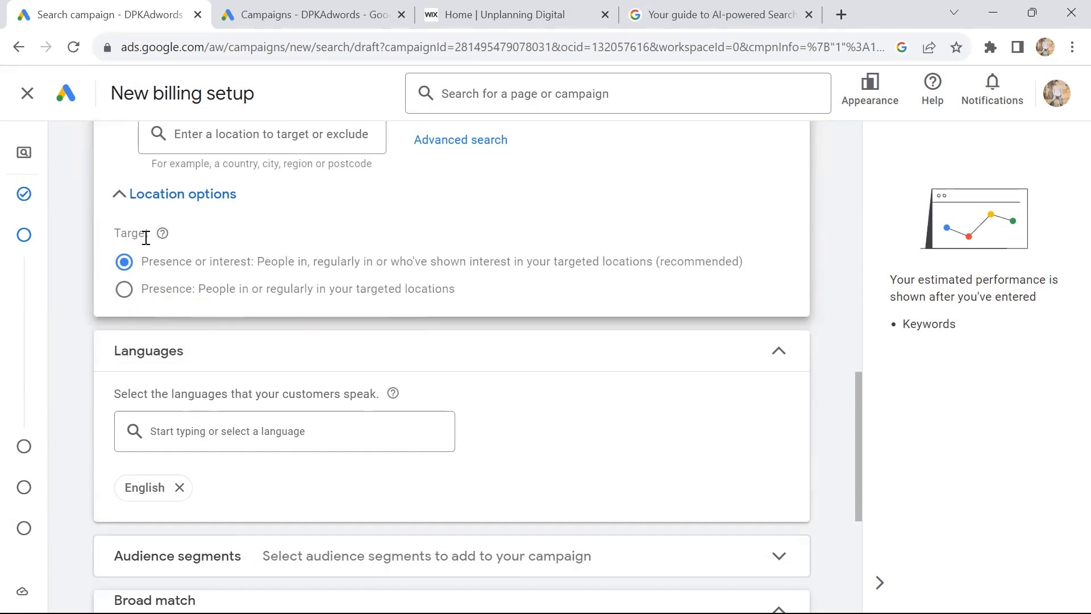
click(130, 291)
Look through the language setting, the suggested audience segments and their targeting options without selecting any, and collapse the audience section.
scroll(690, 293, down, 3)
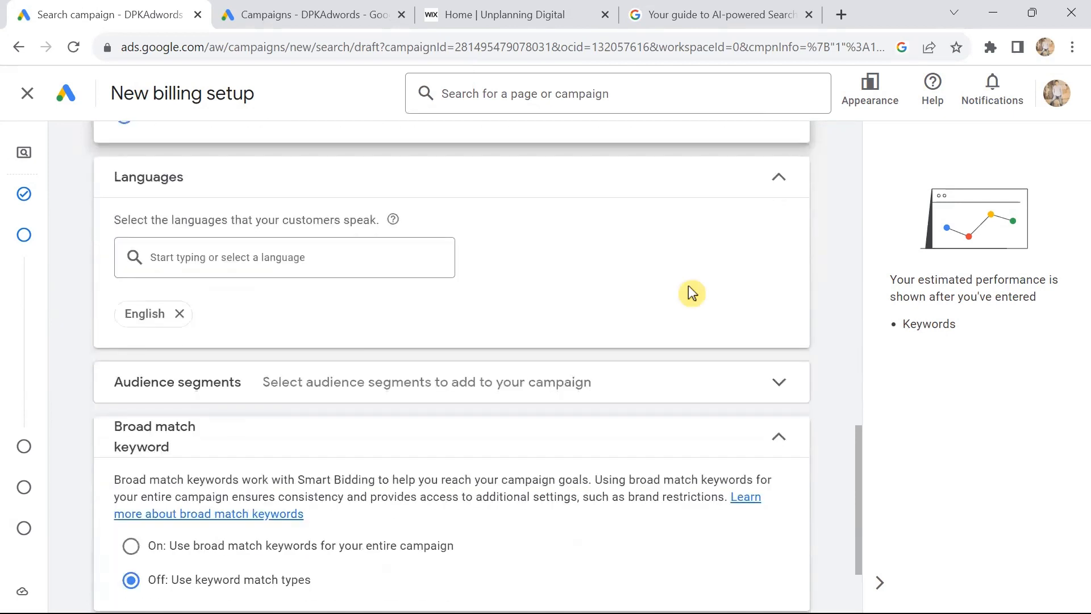
scroll(691, 292, down, 2)
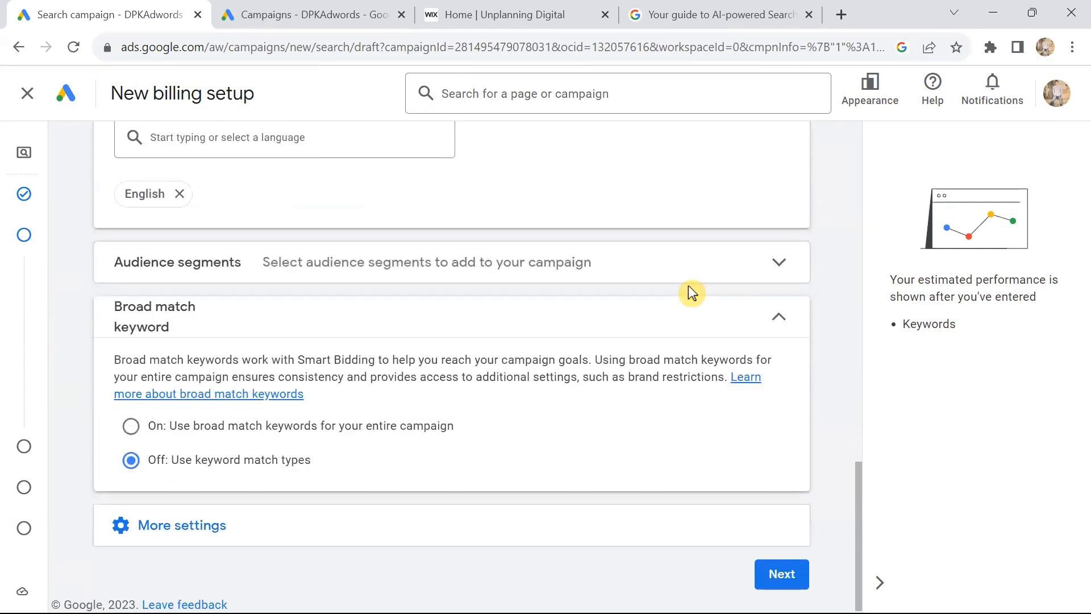
click(781, 263)
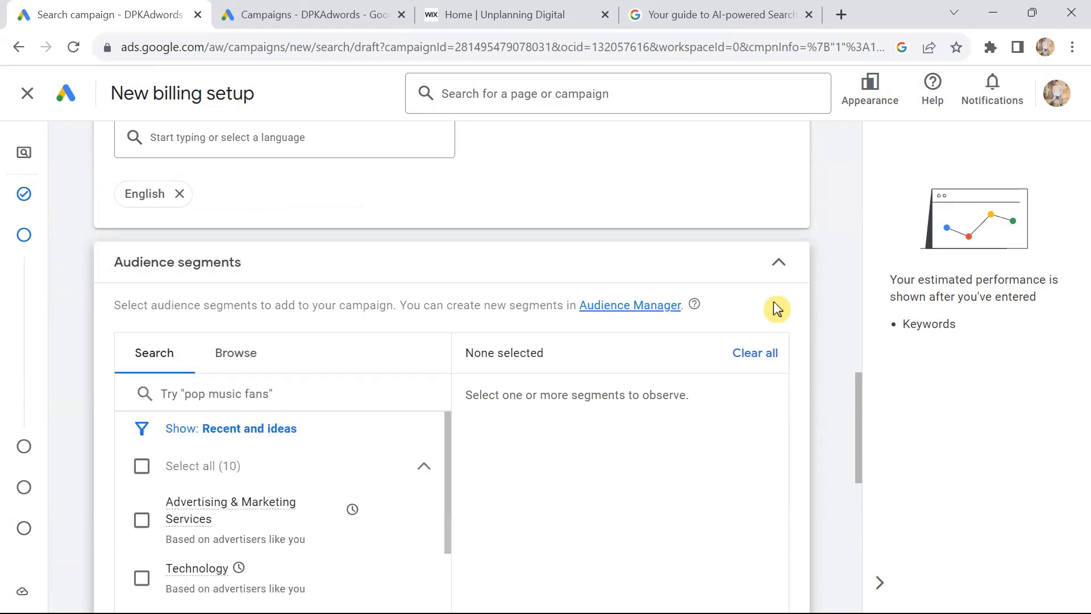
scroll(776, 309, down, 2)
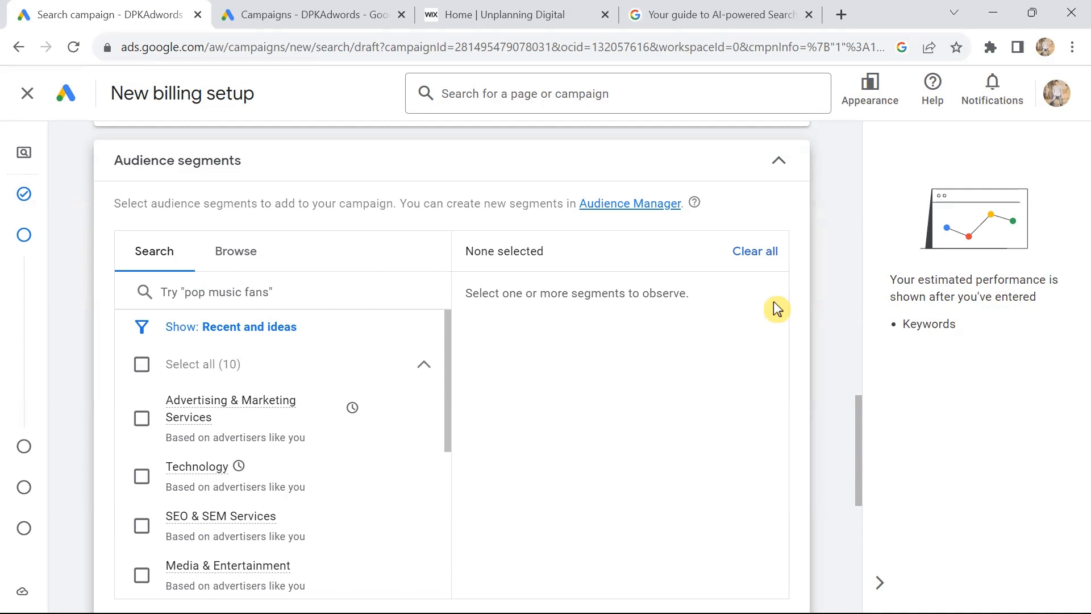
scroll(359, 364, down, 3)
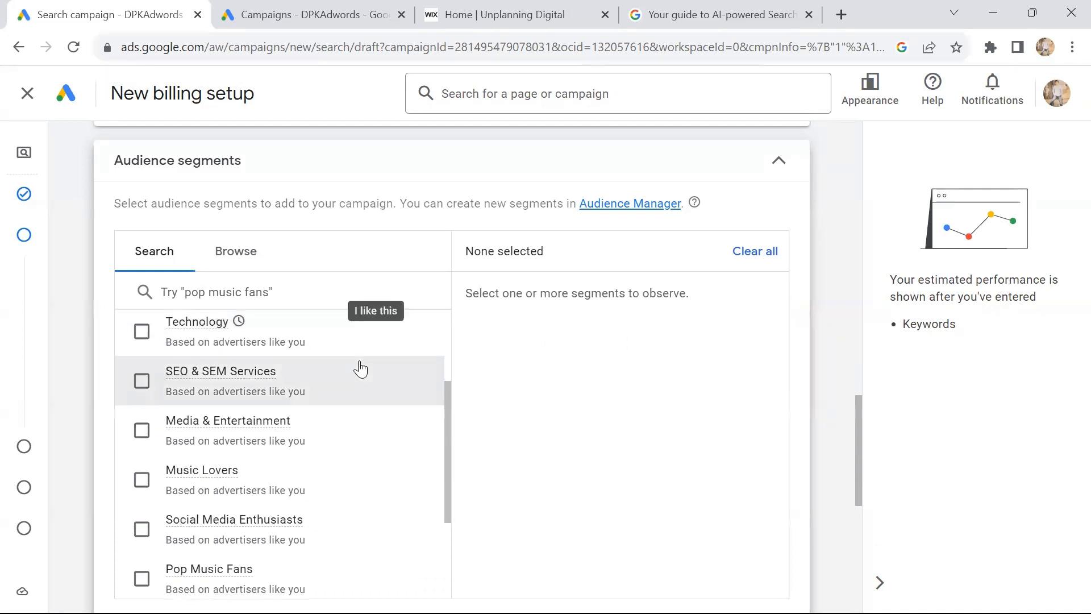
scroll(360, 369, up, 1)
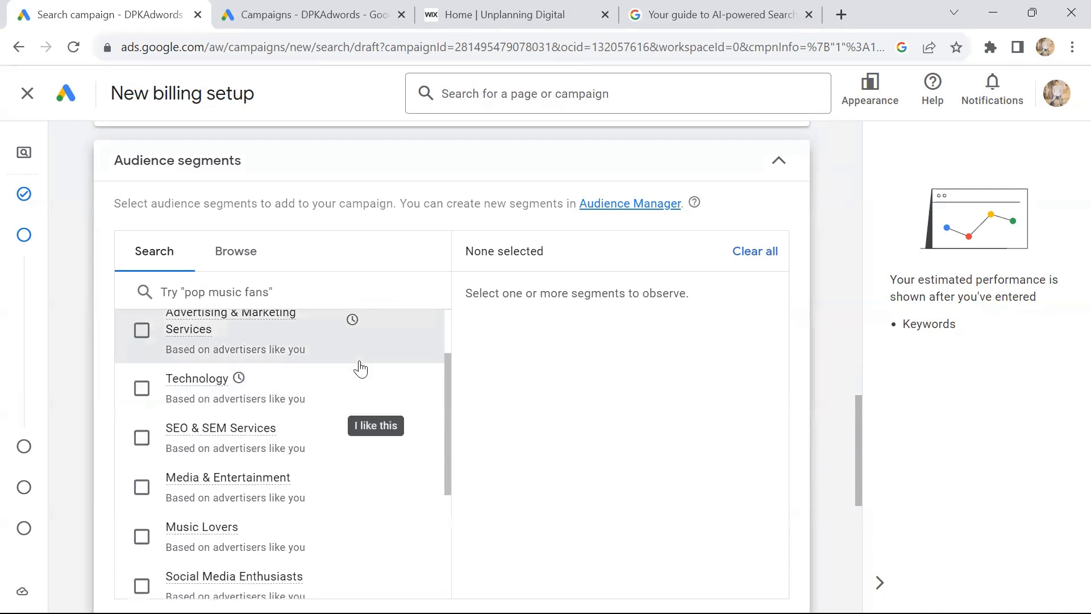
scroll(360, 368, down, 1)
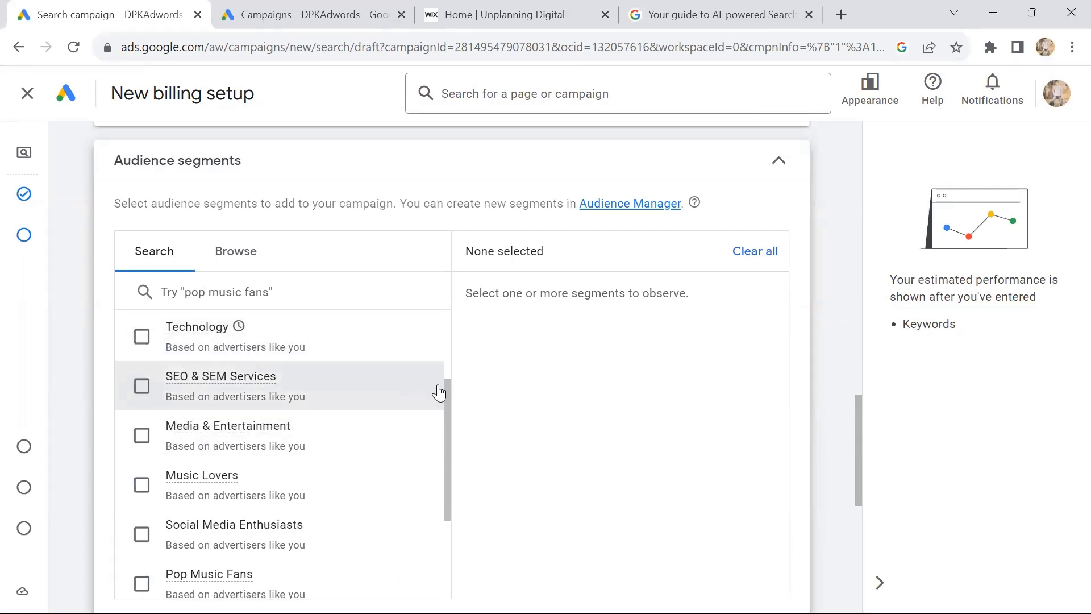
scroll(510, 357, down, 3)
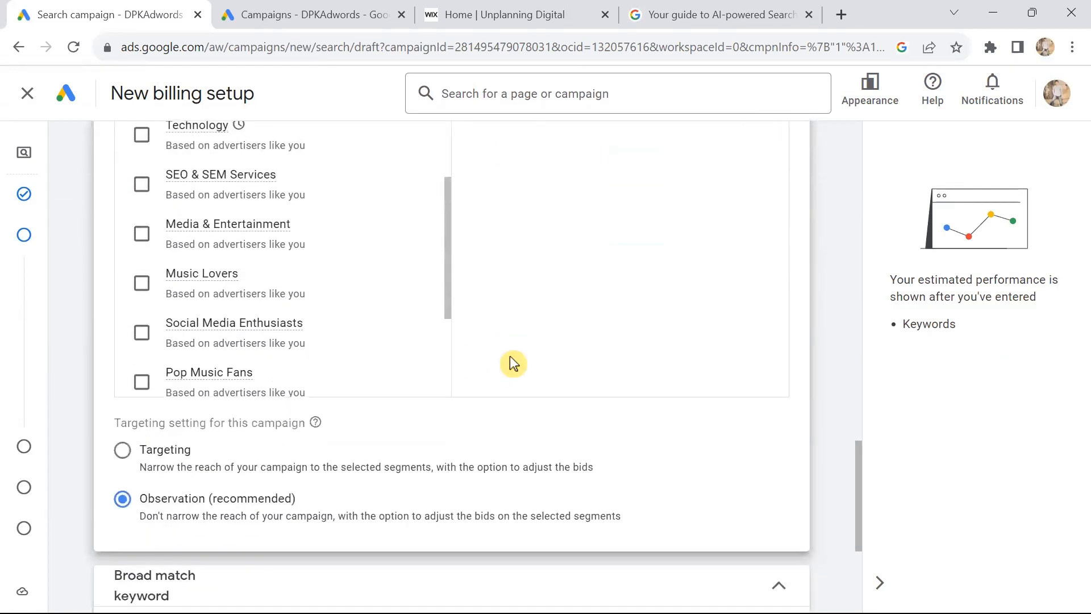
scroll(512, 363, up, 10)
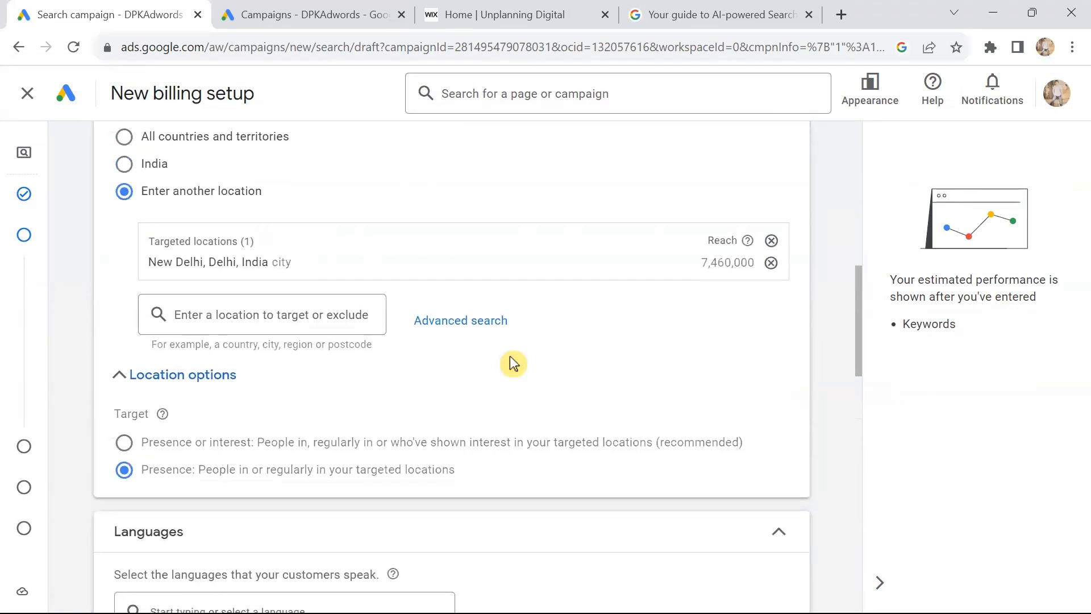
scroll(810, 343, down, 5)
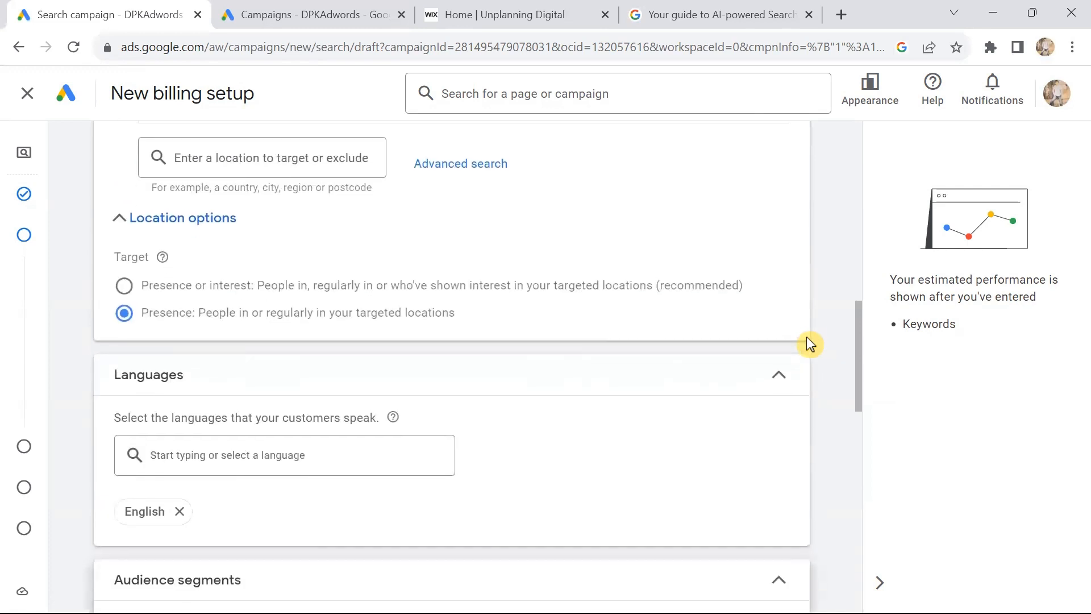
scroll(810, 343, down, 1)
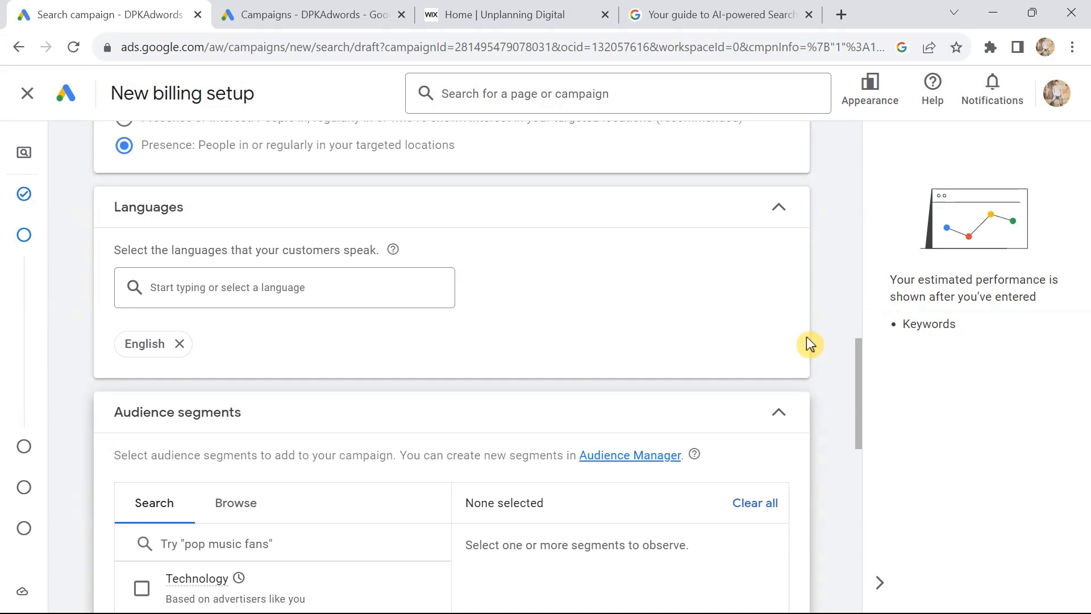
scroll(810, 344, down, 4)
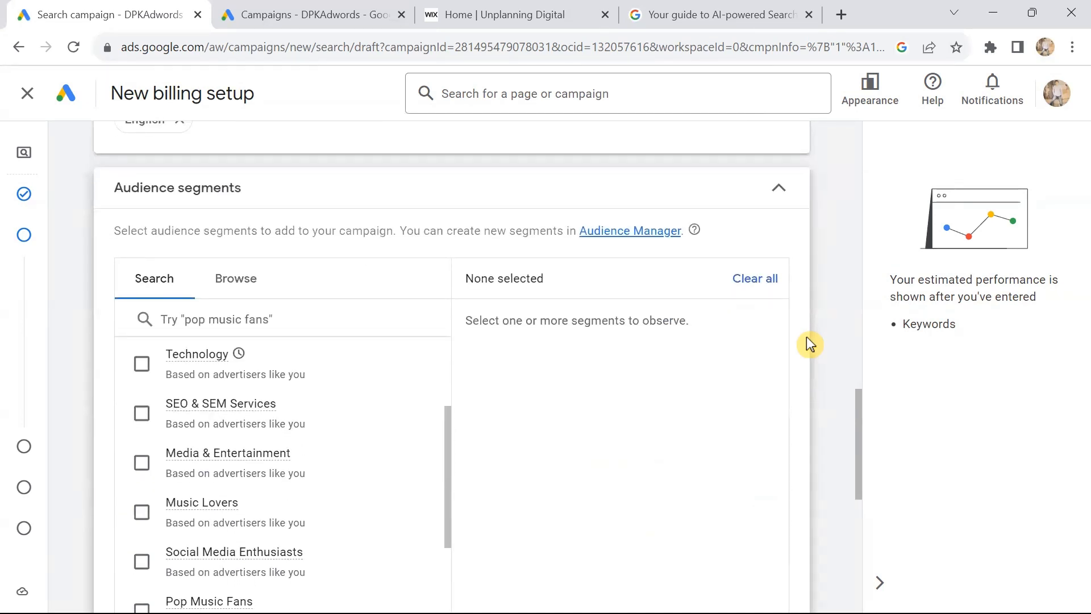
click(780, 172)
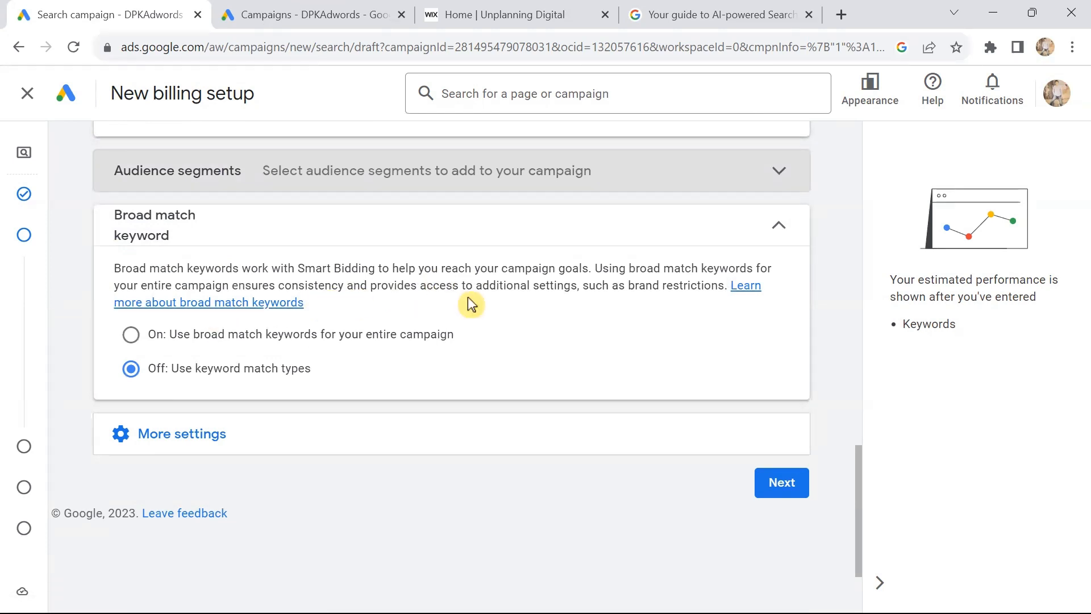
Turn on broad match keywords for the entire campaign and proceed to the keywords and ads settings.
scroll(528, 322, down, 2)
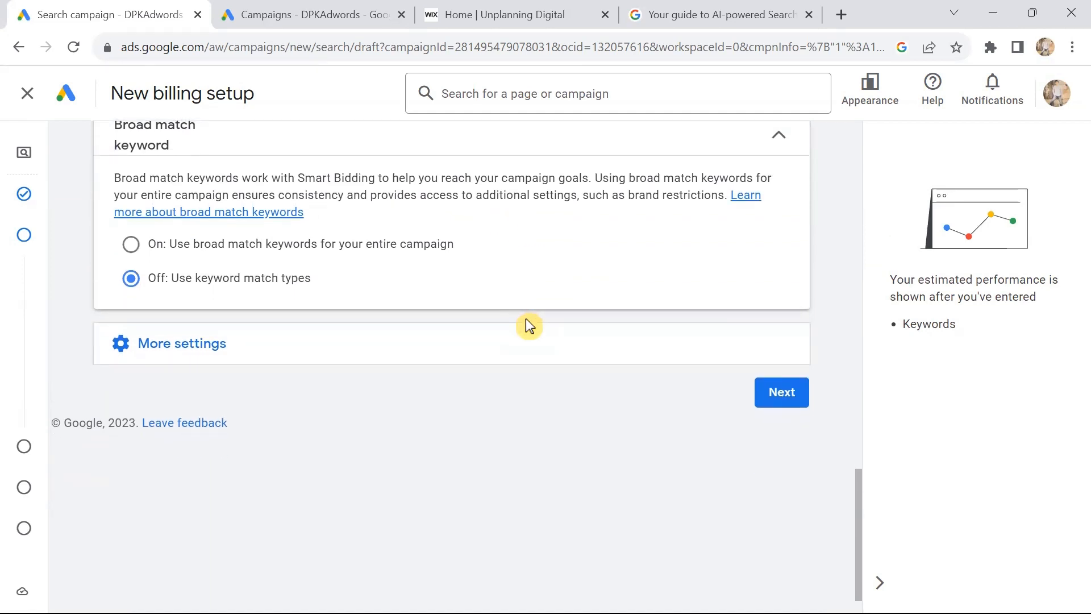
click(132, 245)
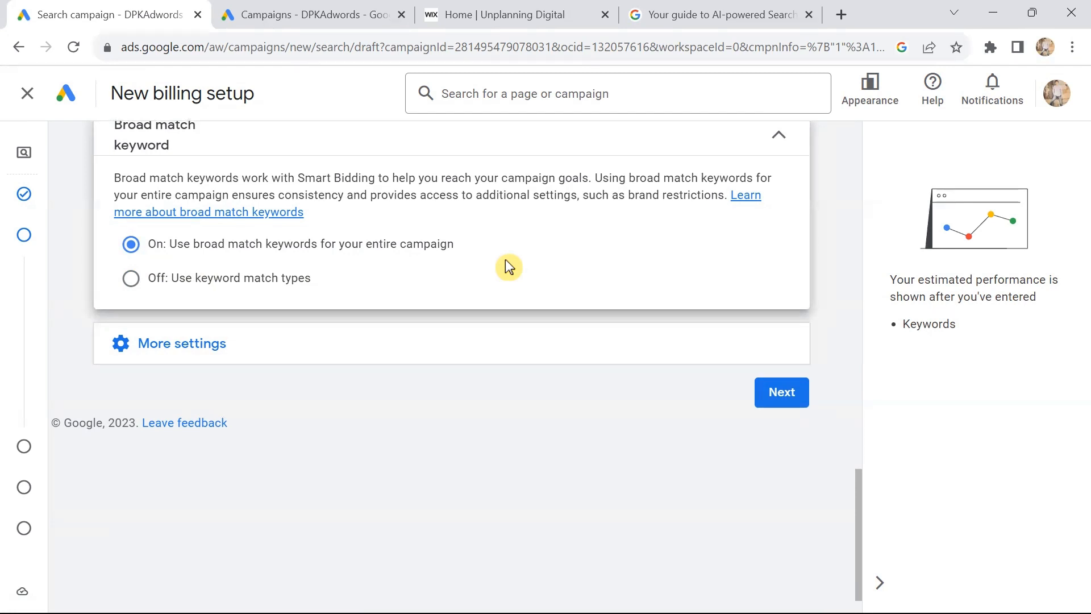
scroll(508, 267, down, 1)
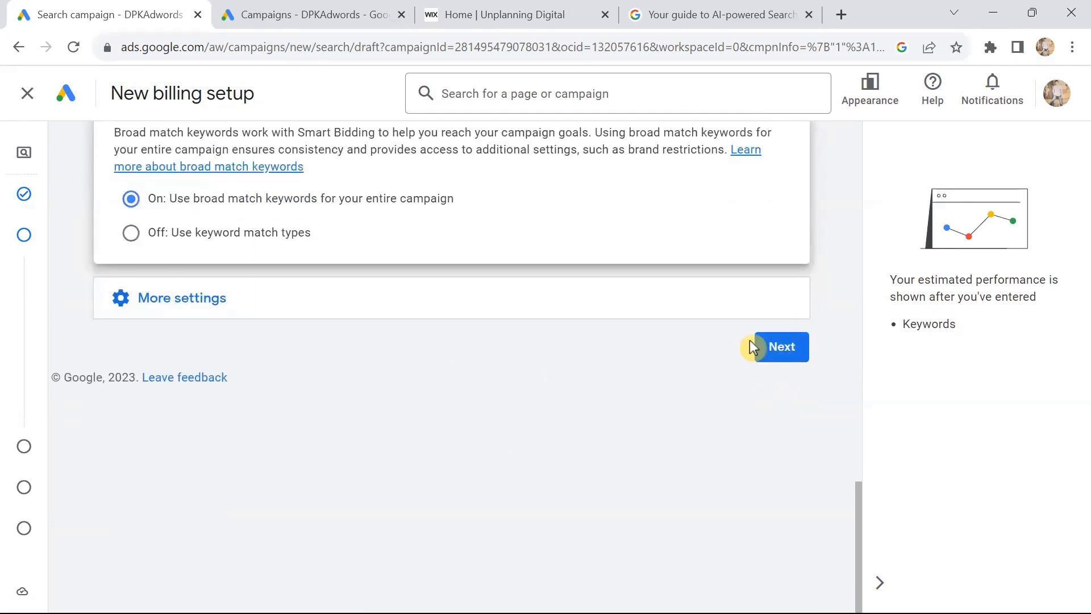
click(774, 352)
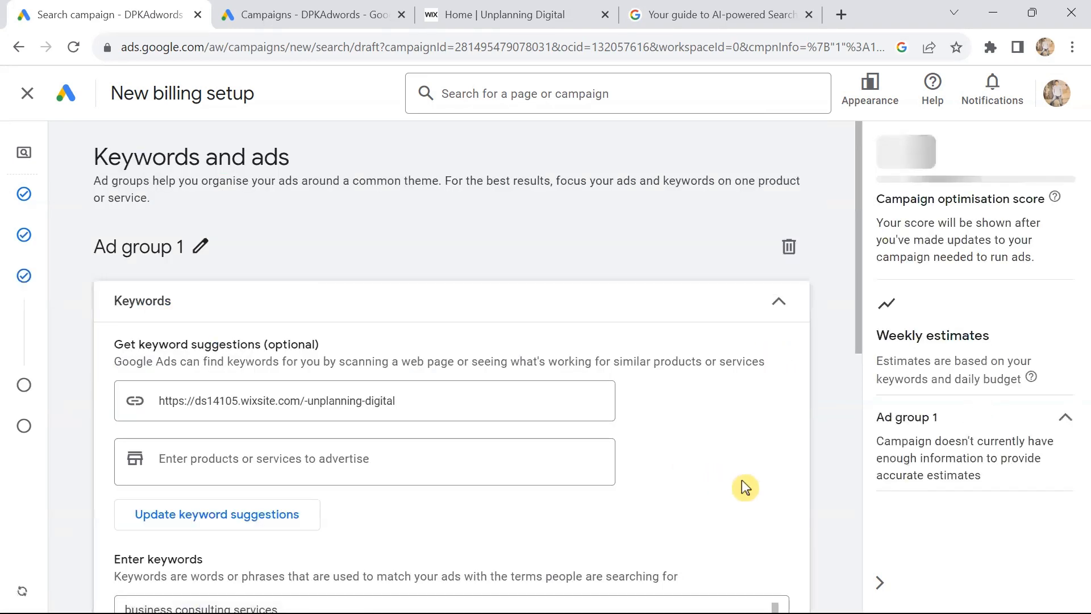
Review the keyword suggestion fields and the list of suggested keywords for Ad group 1.
scroll(742, 480, down, 2)
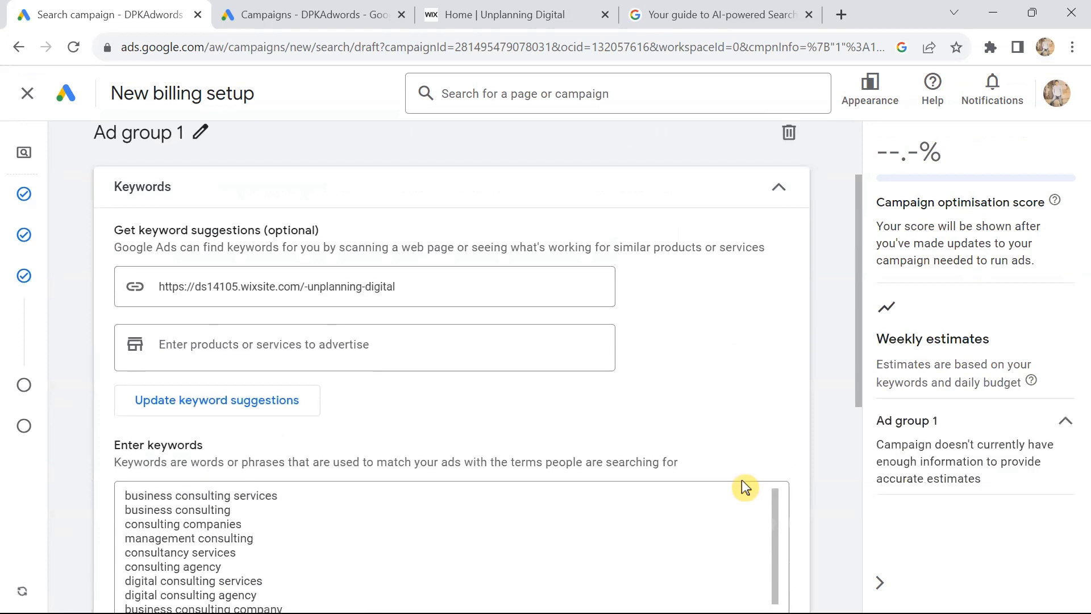
scroll(744, 483, down, 1)
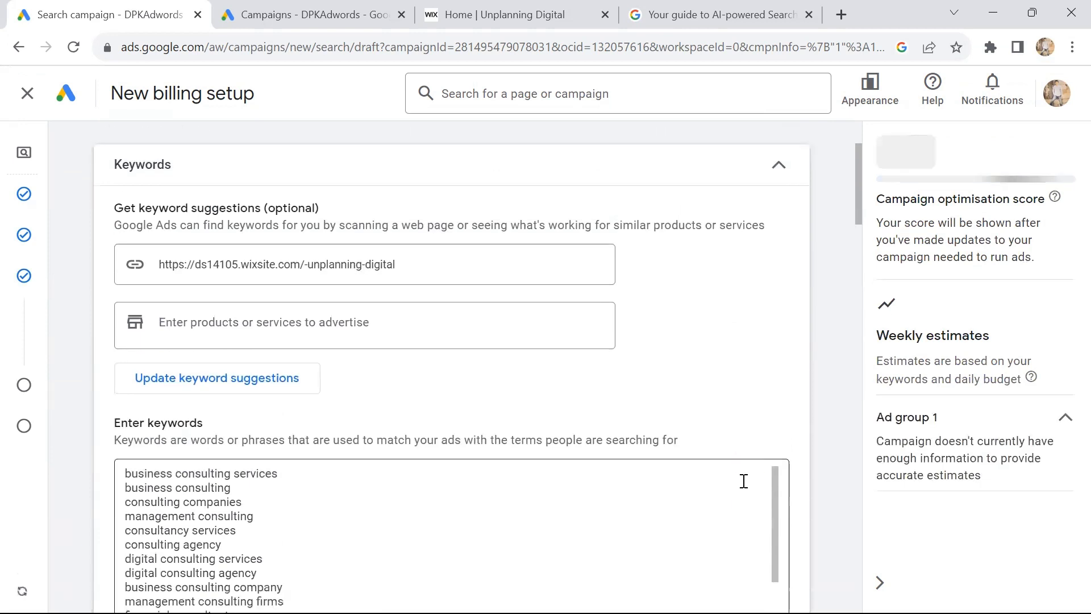
scroll(743, 481, down, 1)
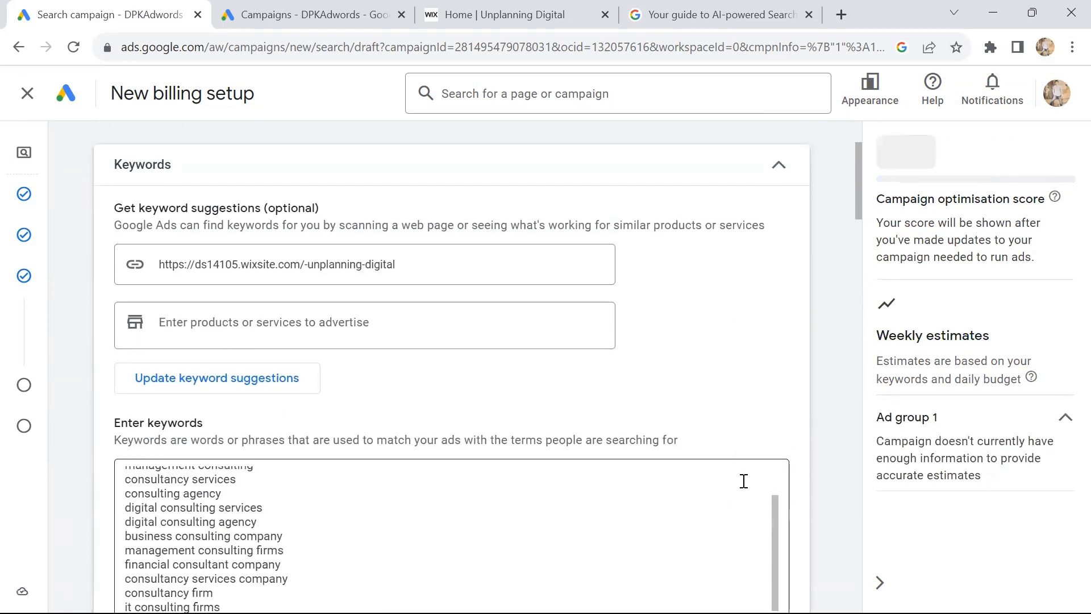
scroll(779, 431, down, 1)
scroll(780, 430, down, 1)
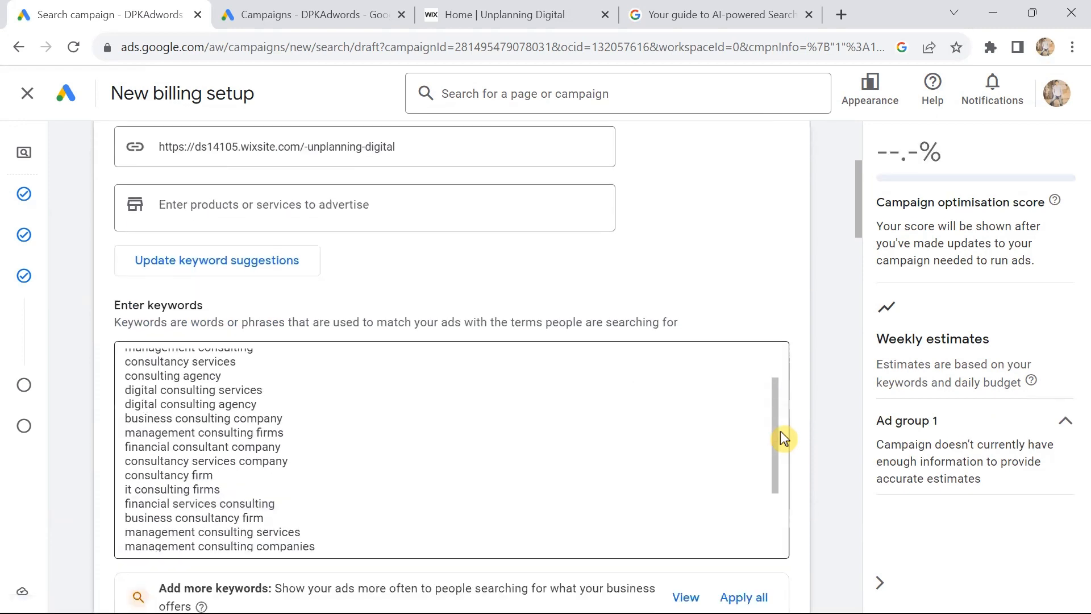
scroll(780, 431, down, 1)
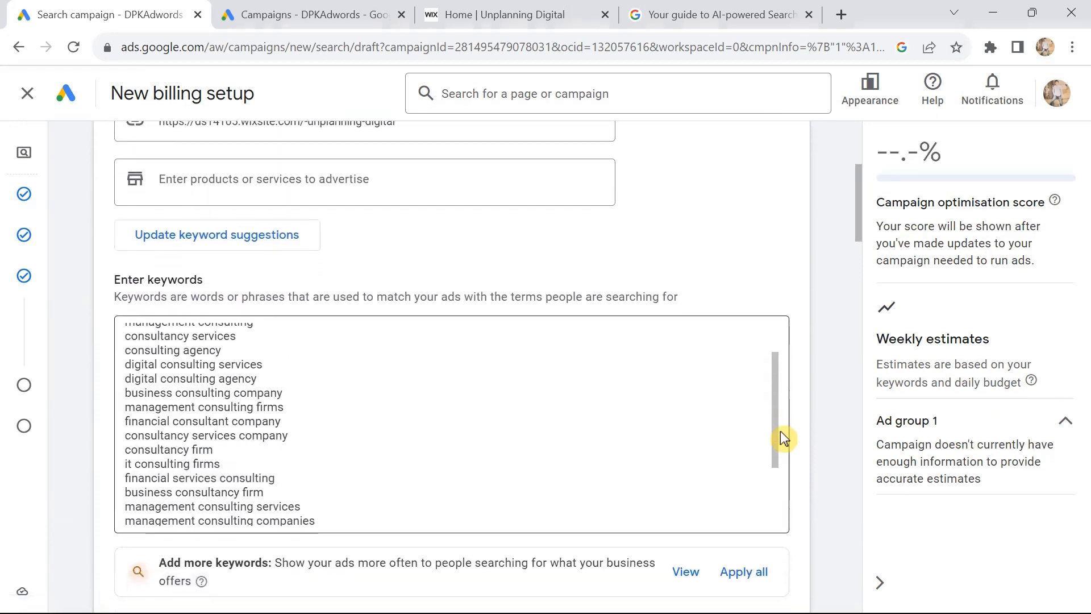
scroll(386, 425, up, 2)
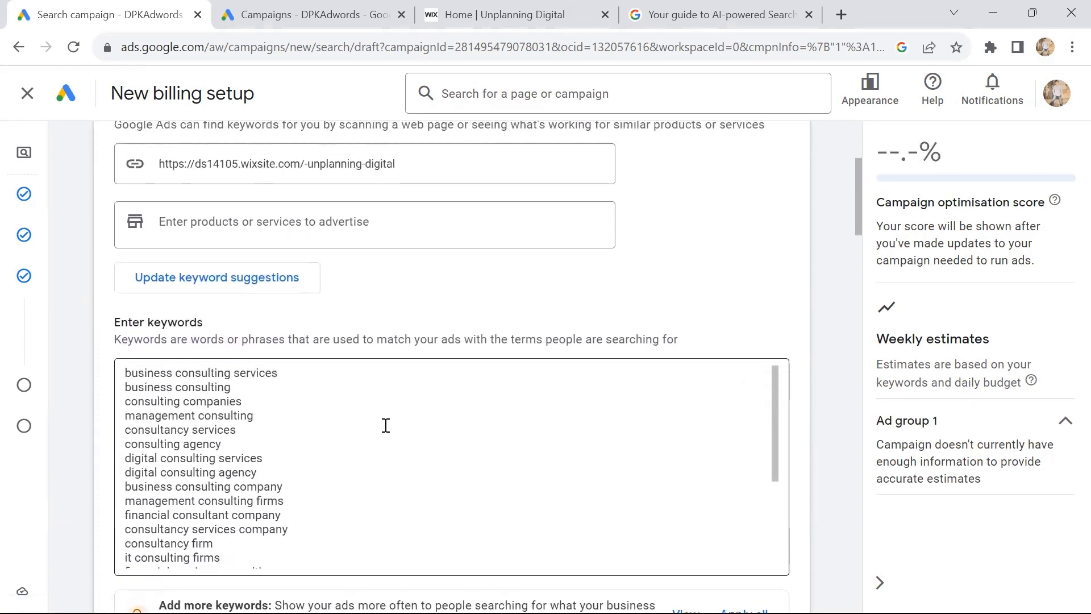
scroll(386, 425, up, 1)
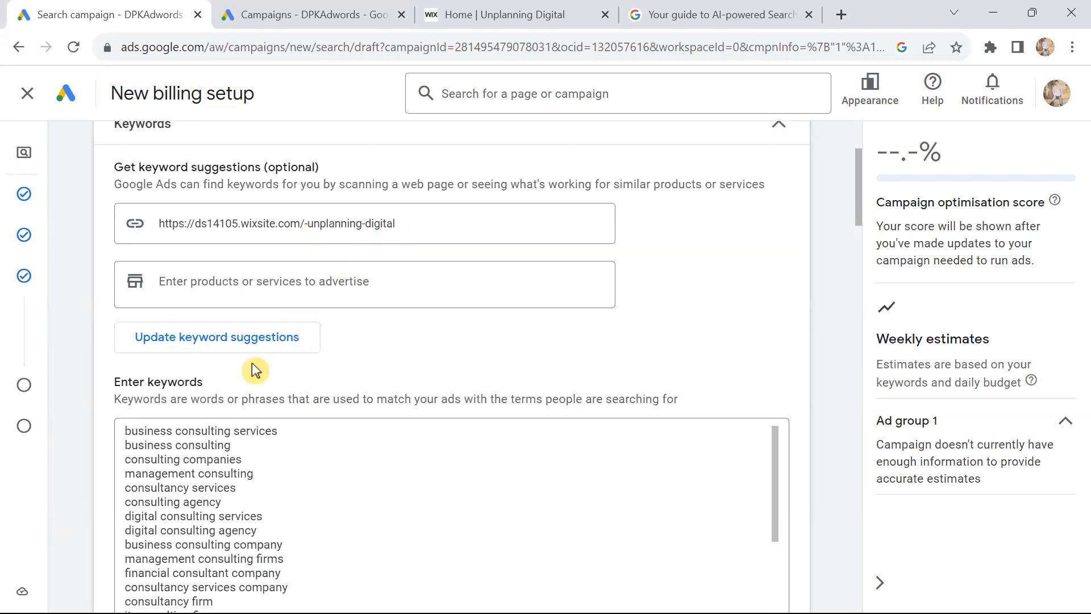
scroll(752, 307, down, 4)
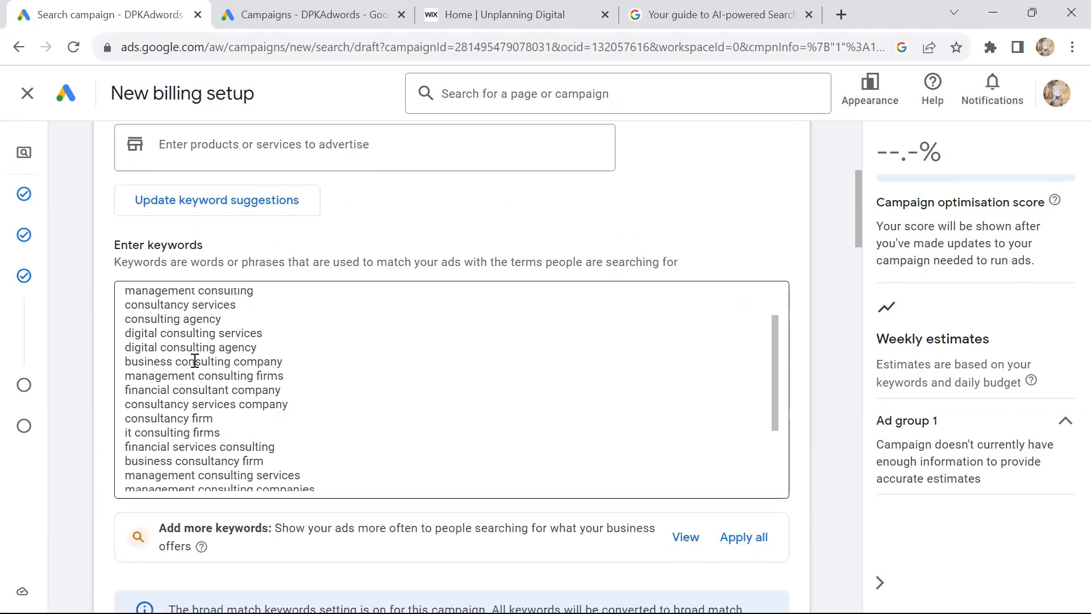
Review the full keyword list for Ad group 1, the broad match notice and the start of the Ads section.
mouse_move(189, 352)
scroll(208, 454, down, 1)
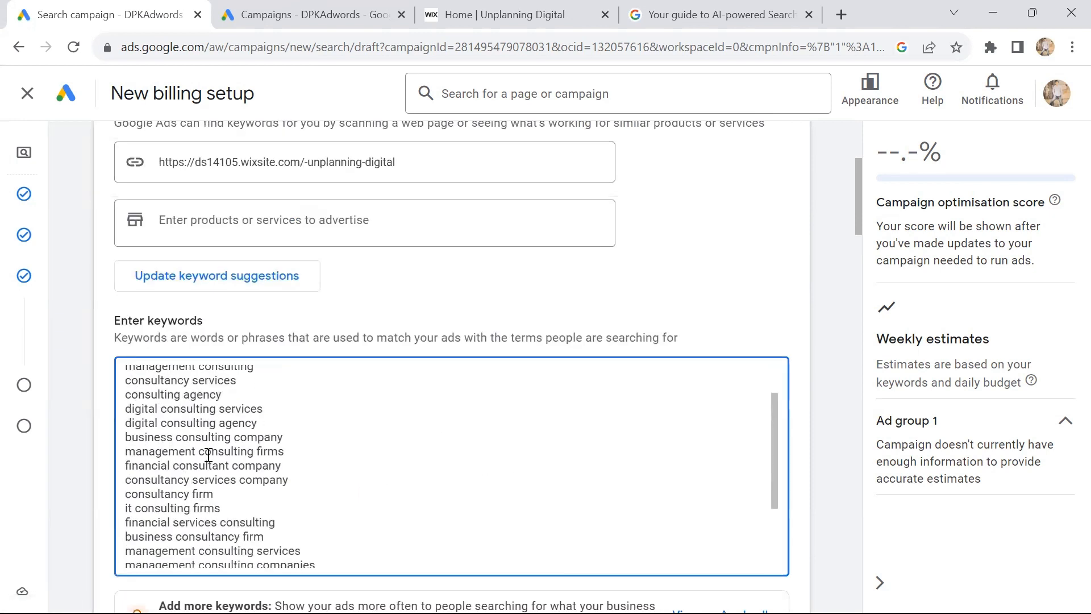
scroll(738, 301, down, 2)
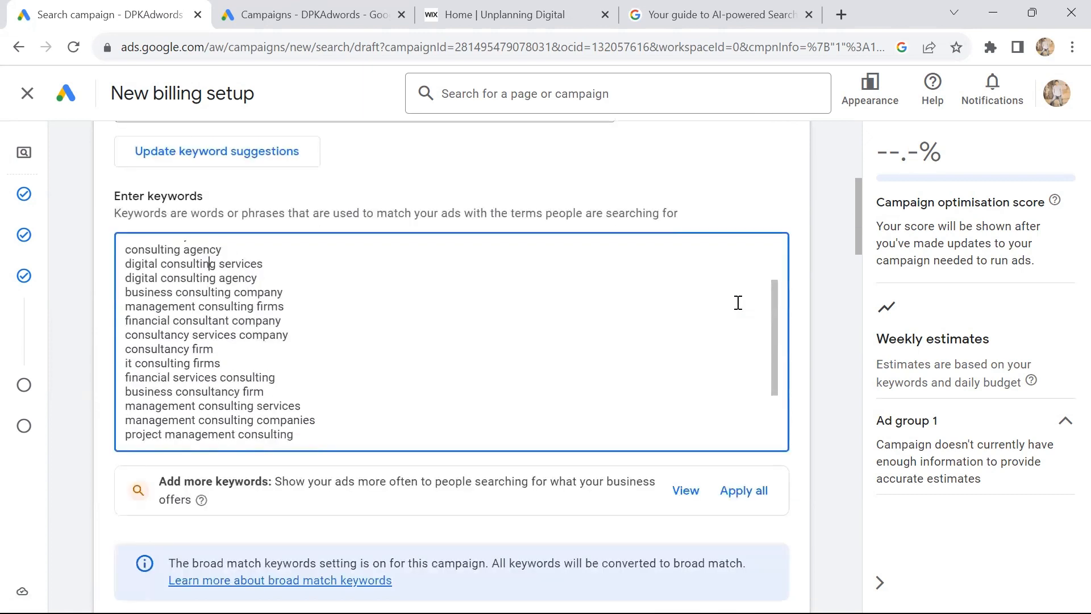
scroll(841, 332, down, 3)
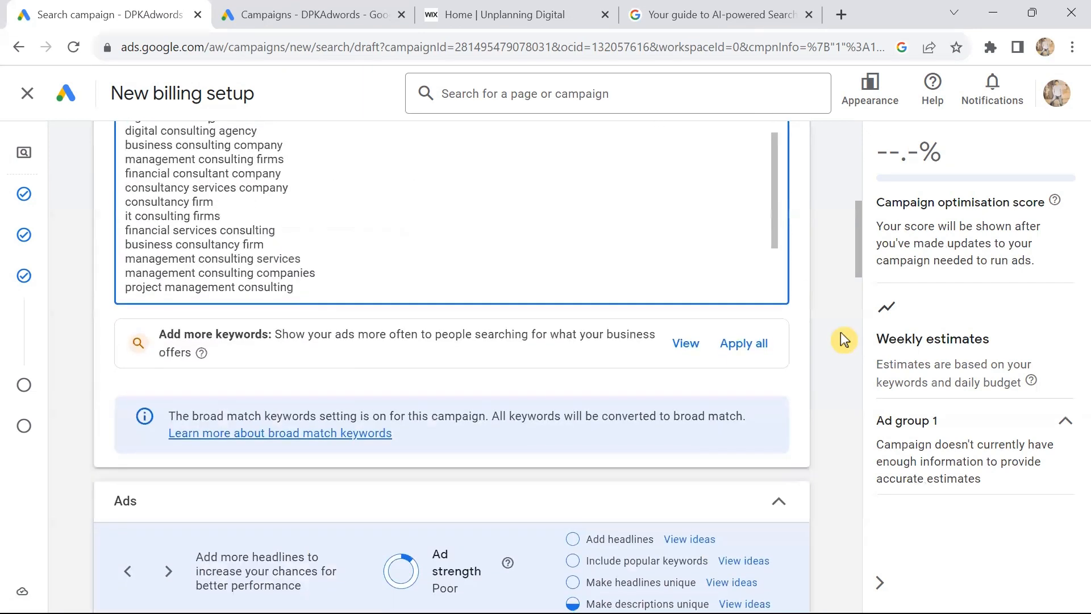
scroll(841, 332, down, 2)
scroll(841, 332, down, 2)
scroll(840, 332, down, 2)
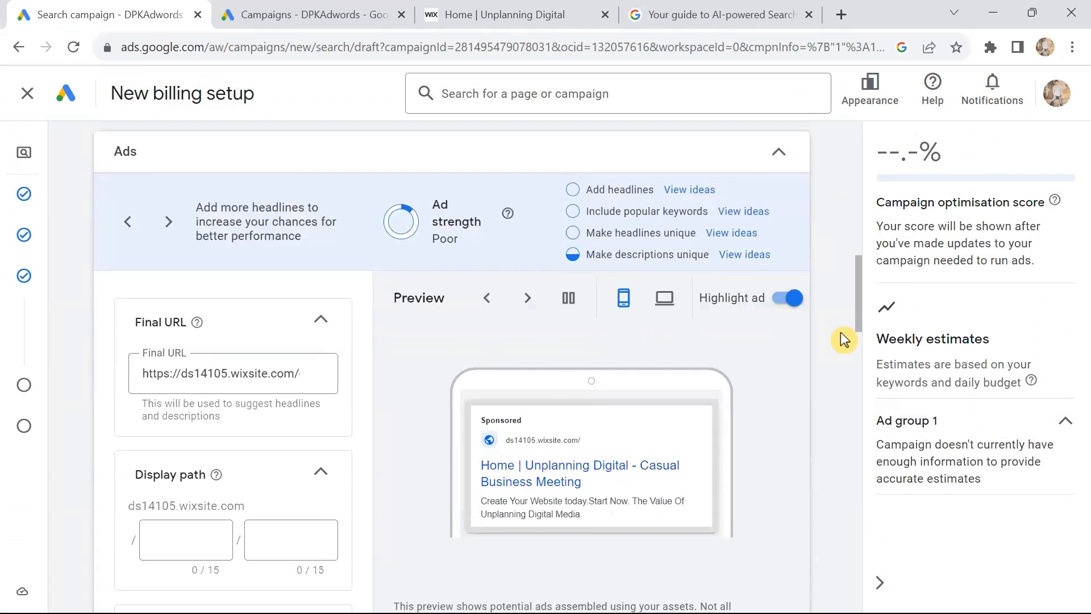
scroll(840, 332, down, 2)
scroll(841, 332, up, 2)
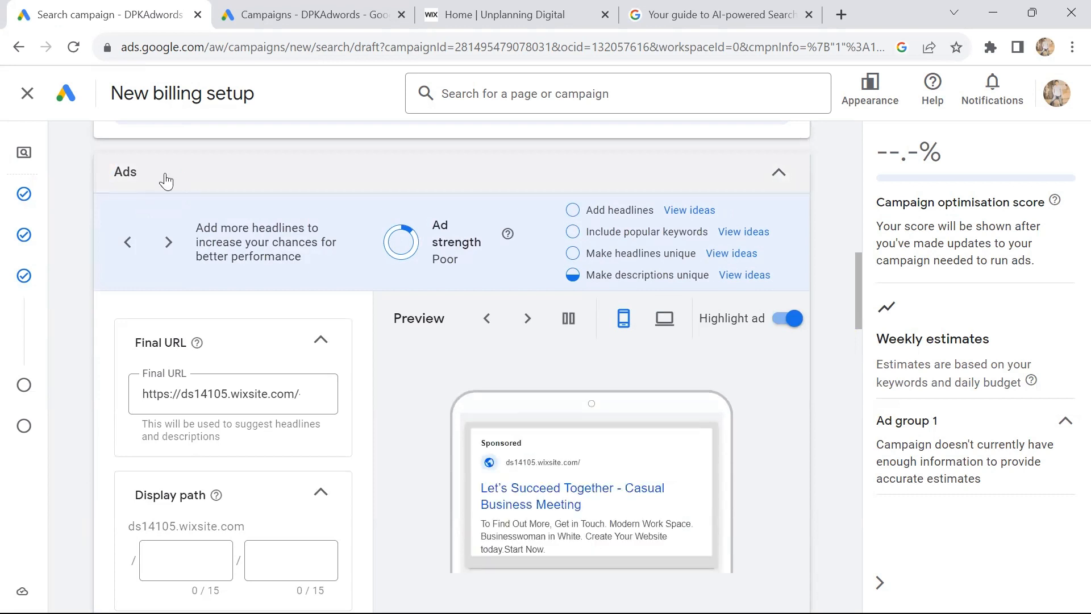
scroll(189, 176, up, 6)
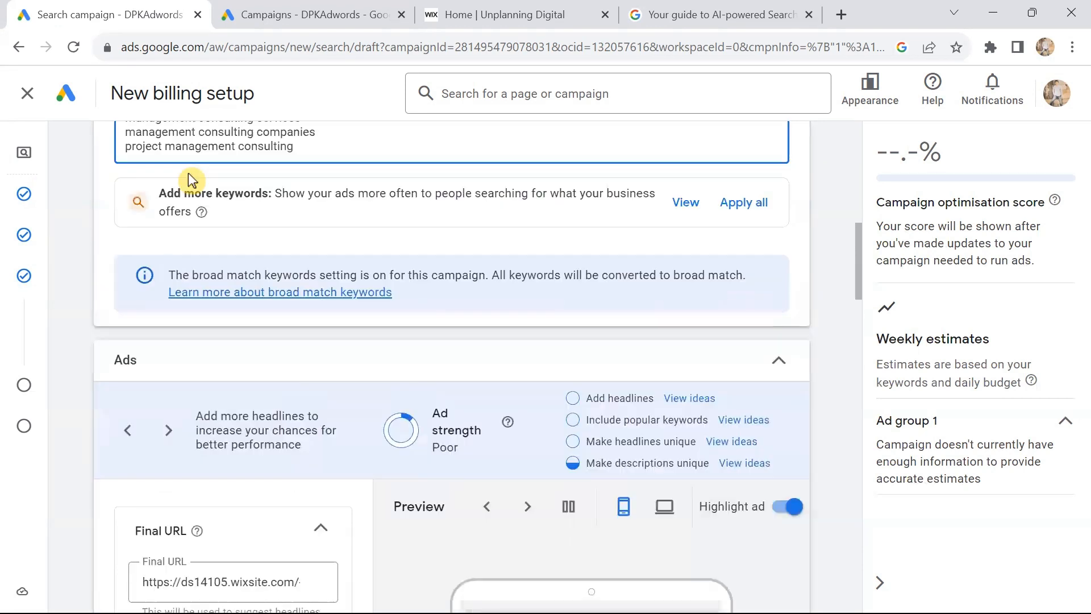
scroll(399, 261, up, 3)
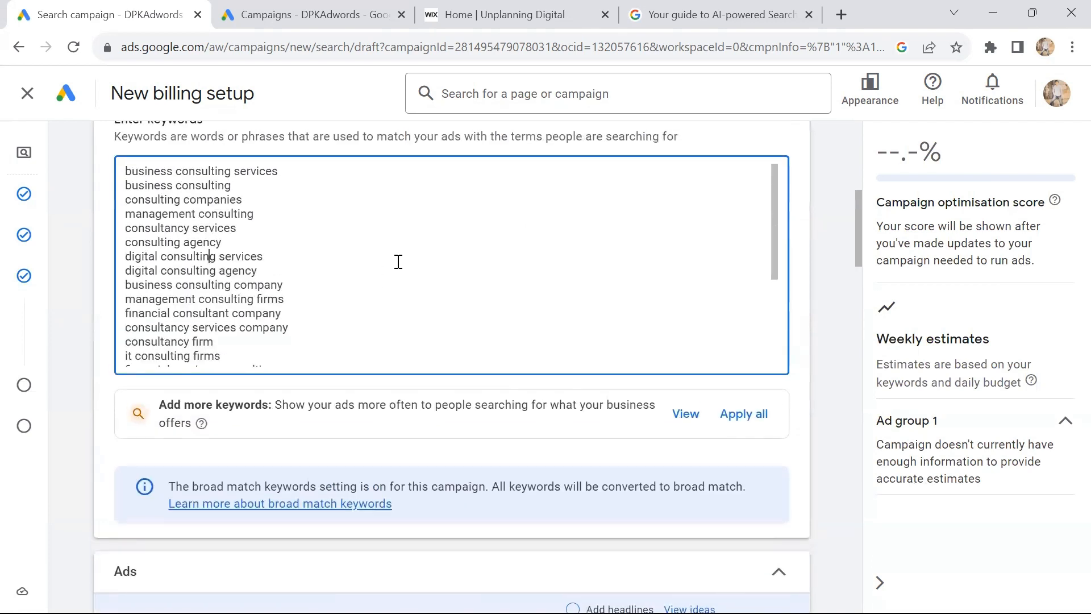
scroll(398, 262, up, 1)
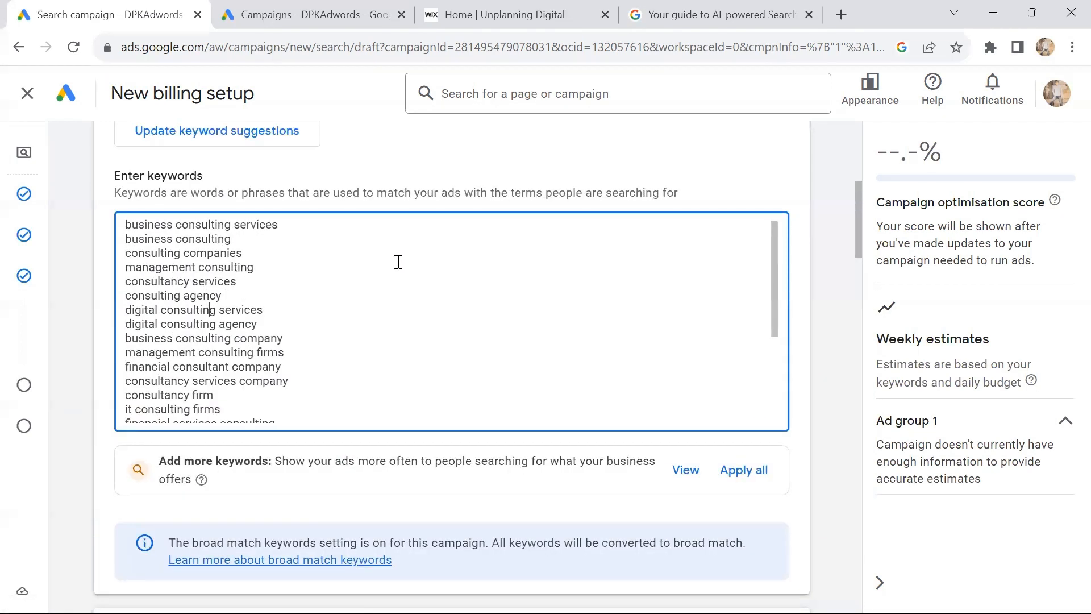
scroll(398, 261, down, 5)
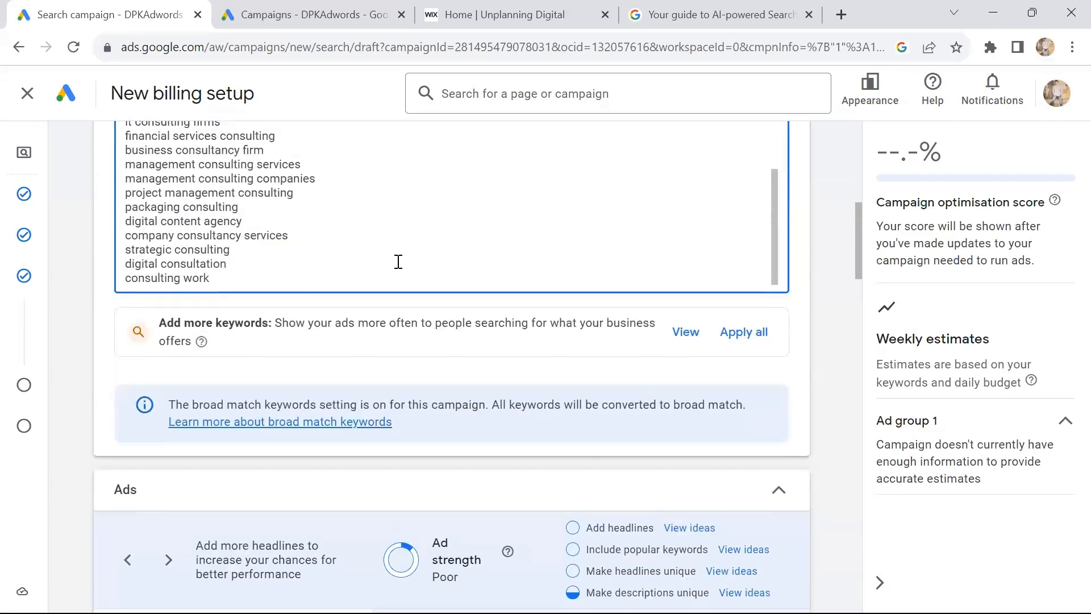
scroll(398, 261, down, 2)
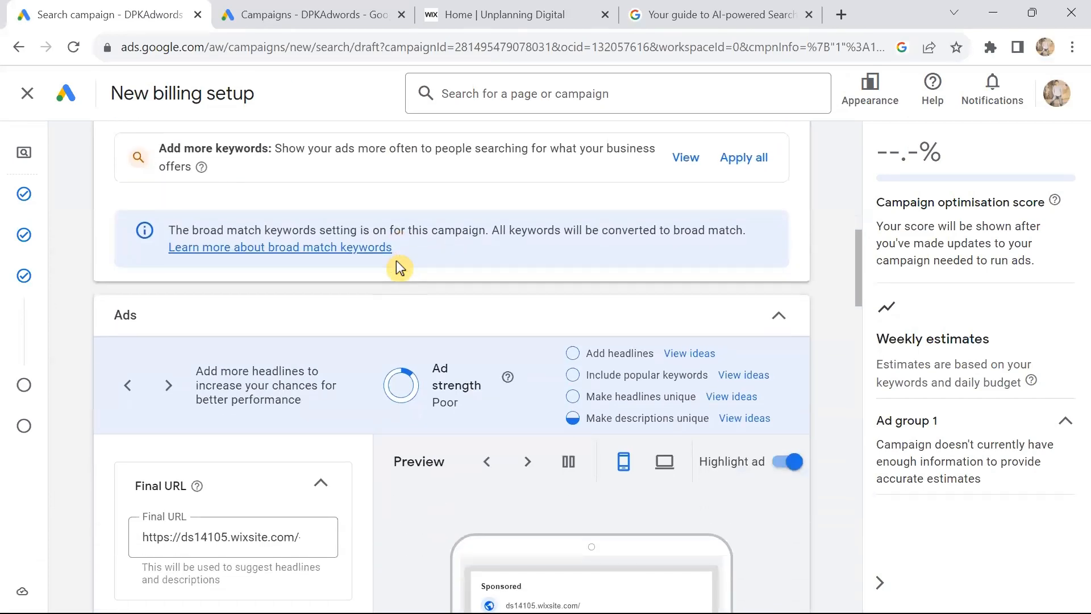
Look through the ad's final URL, display path, headlines, descriptions, business name section and mobile preview.
scroll(397, 264, down, 3)
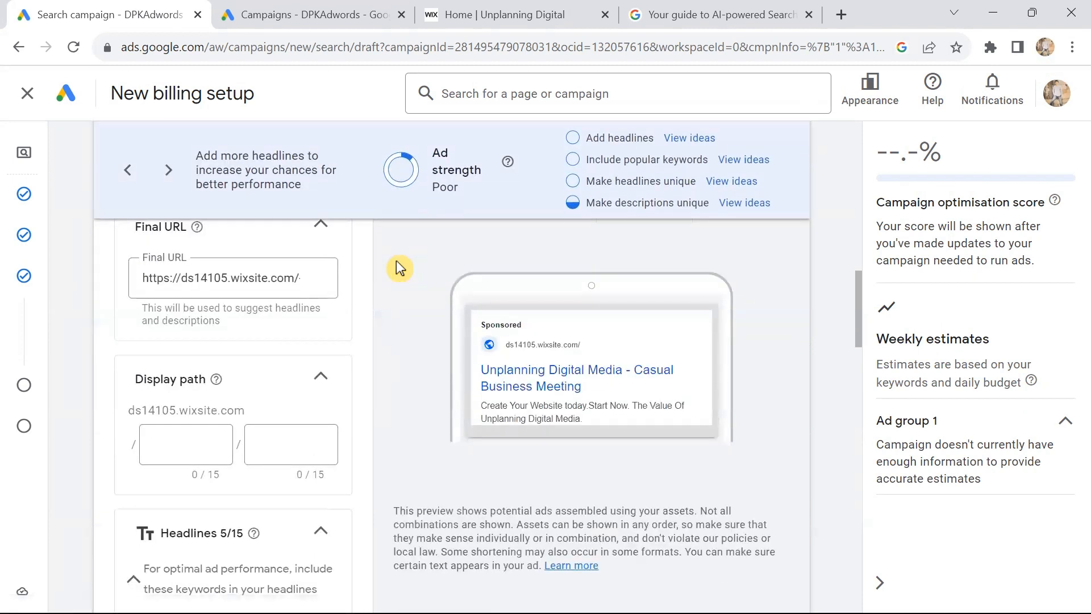
scroll(397, 263, down, 1)
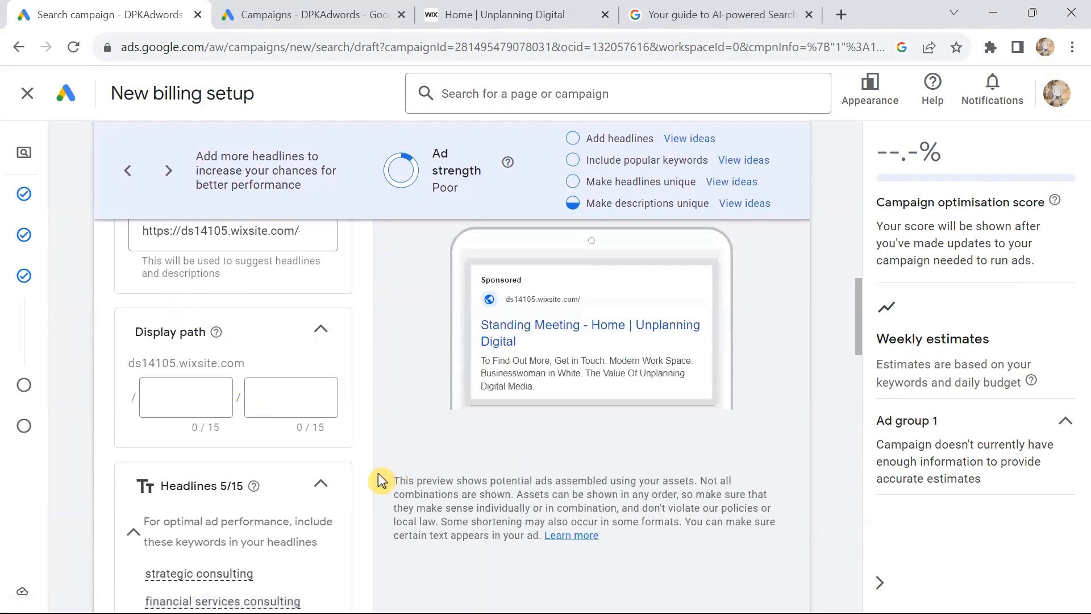
scroll(378, 371, up, 3)
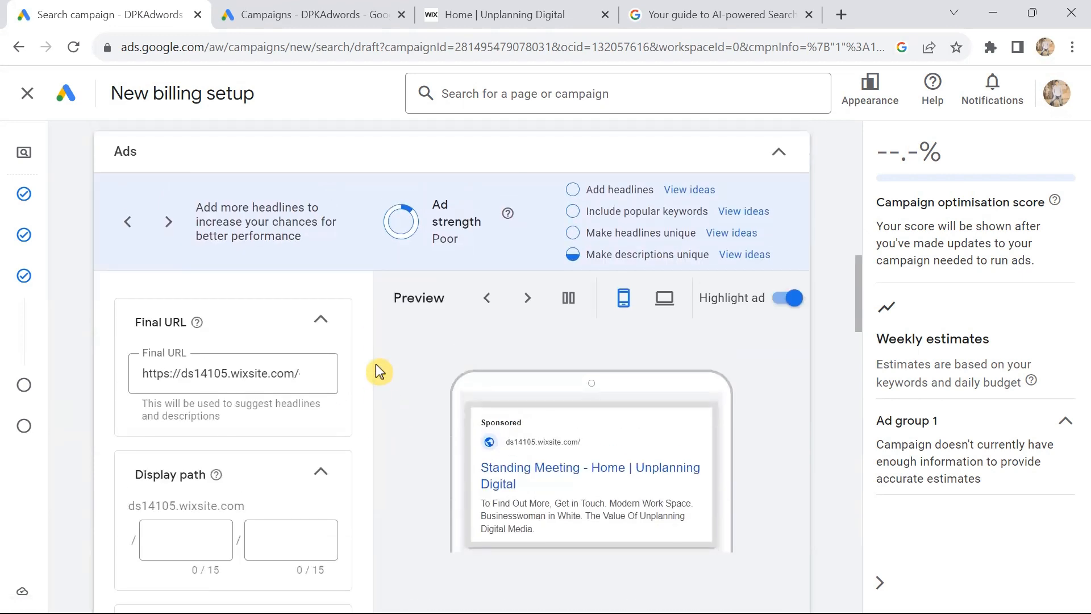
scroll(378, 371, down, 1)
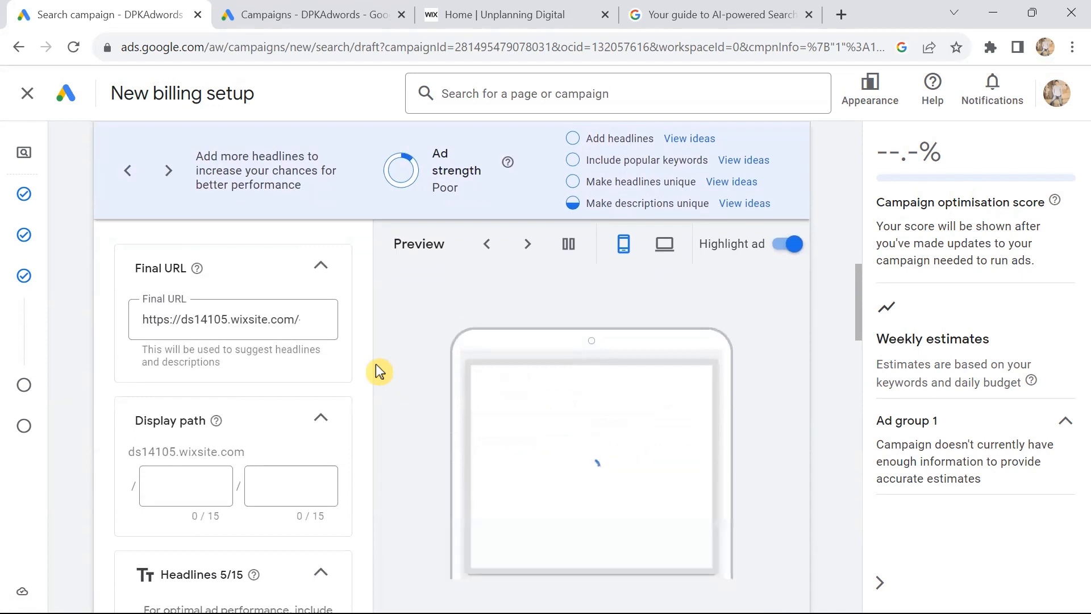
scroll(379, 371, down, 3)
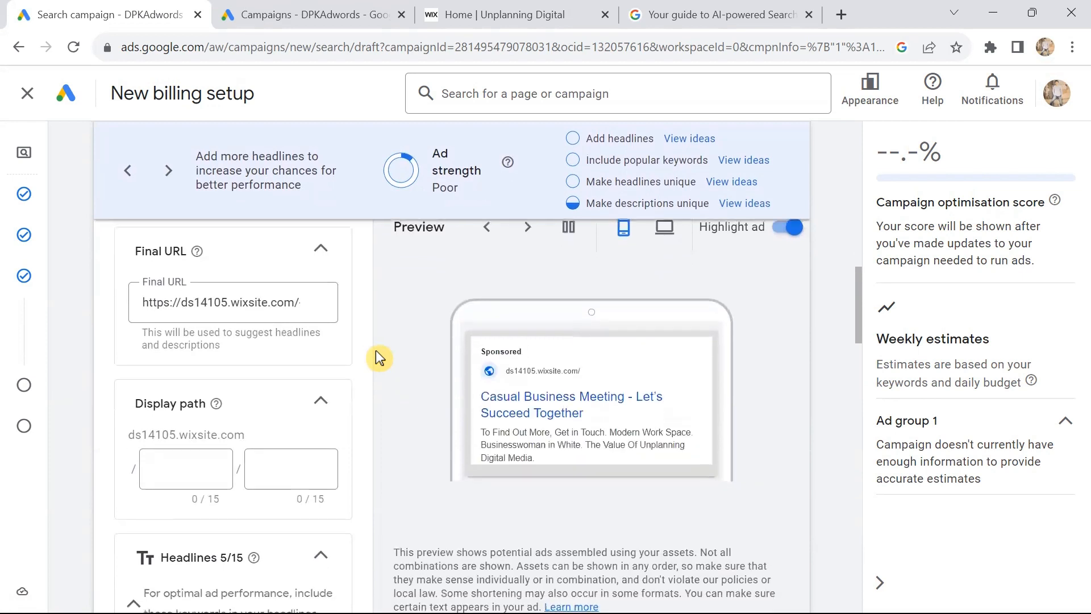
scroll(376, 352, down, 1)
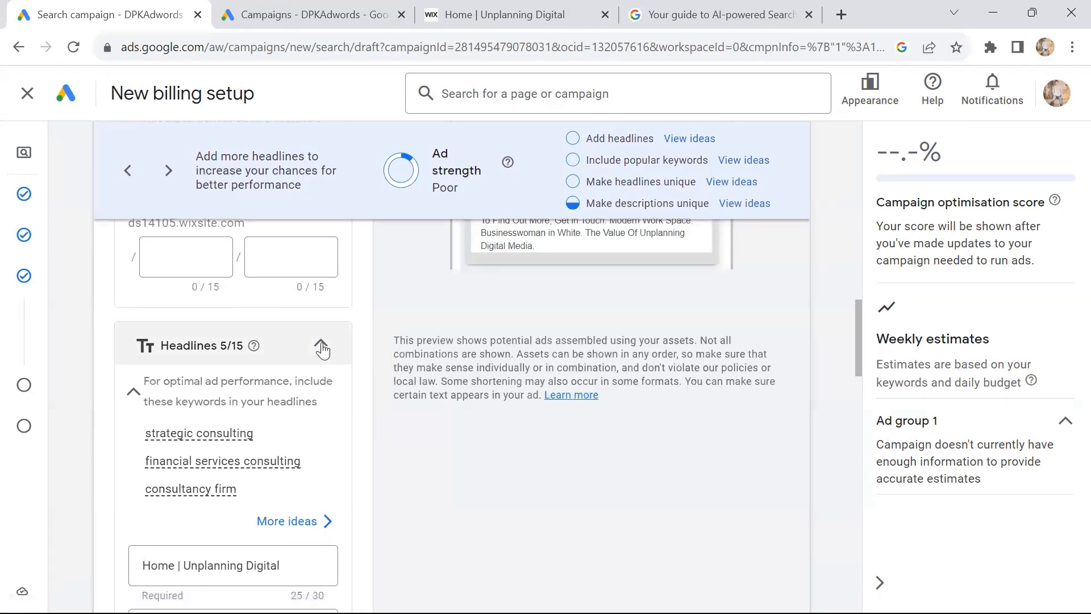
scroll(321, 341, down, 5)
scroll(321, 341, down, 6)
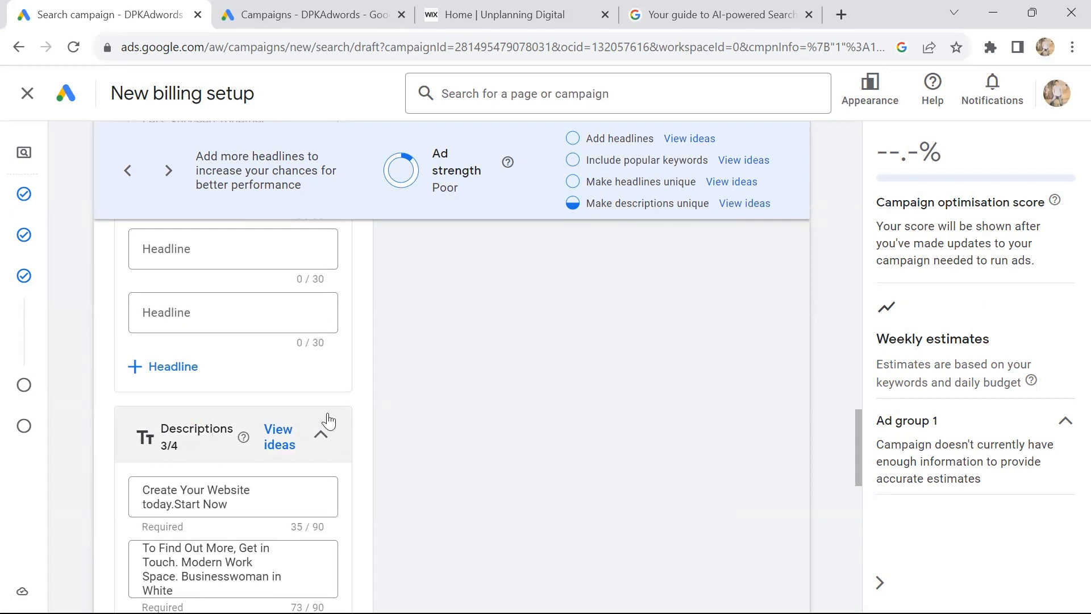
scroll(328, 421, down, 2)
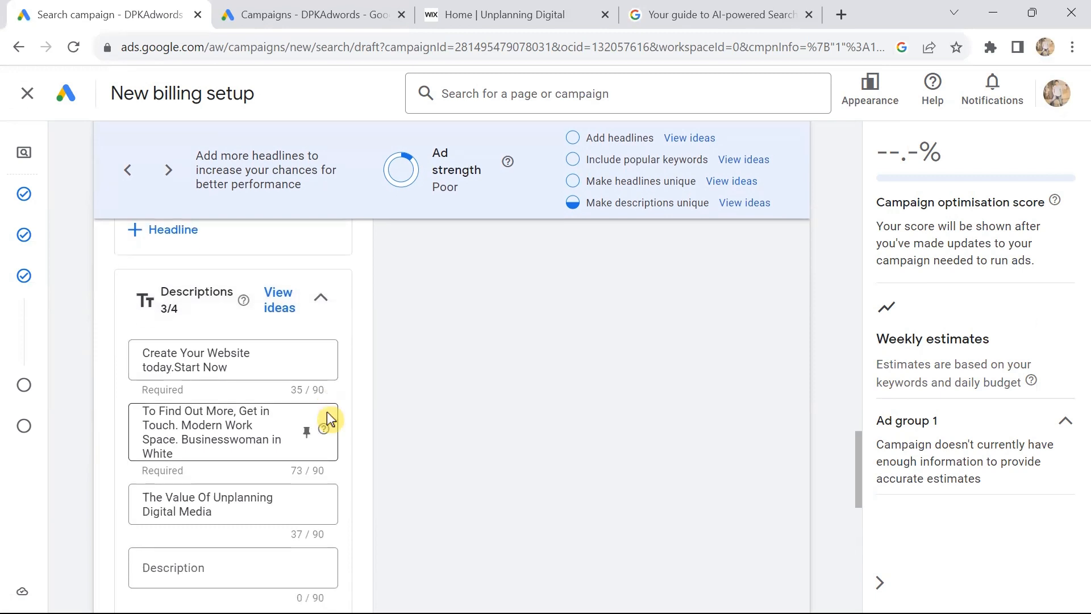
scroll(328, 419, down, 3)
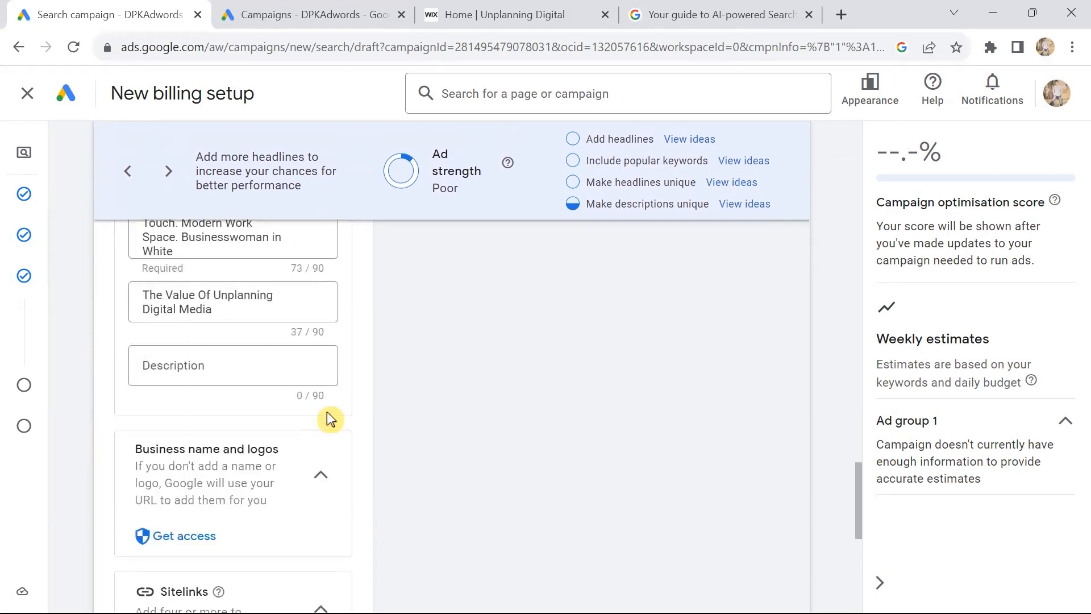
scroll(327, 420, up, 2)
scroll(327, 420, up, 8)
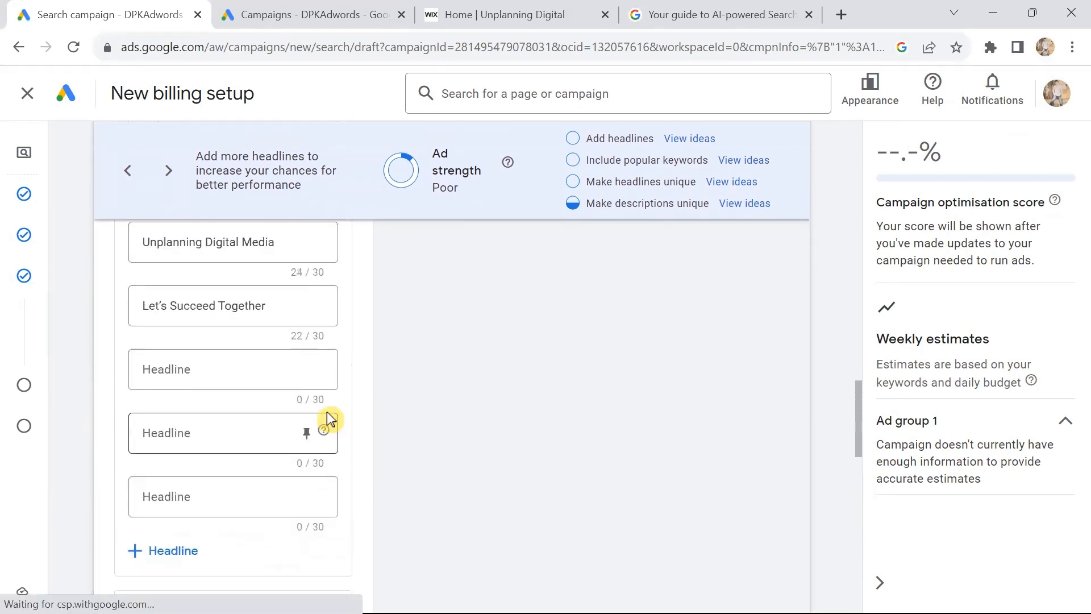
scroll(327, 421, up, 5)
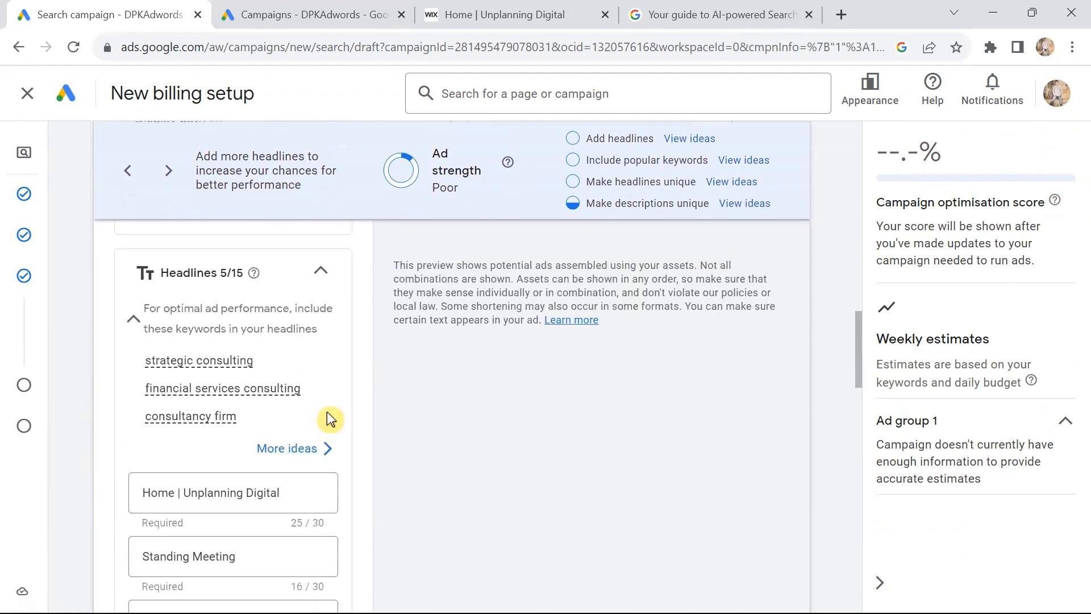
scroll(330, 419, up, 7)
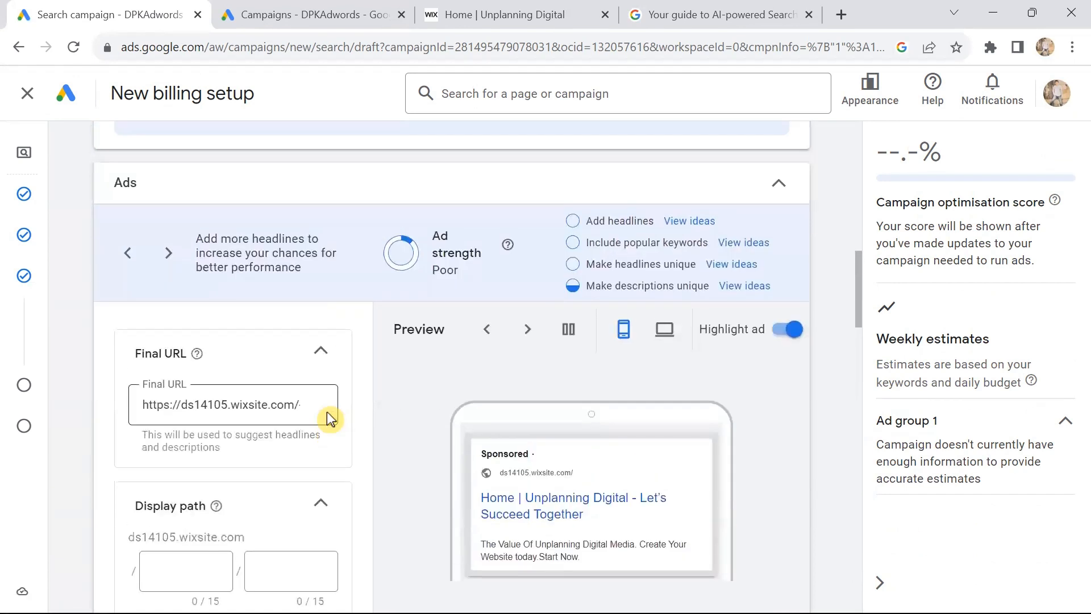
scroll(329, 419, down, 3)
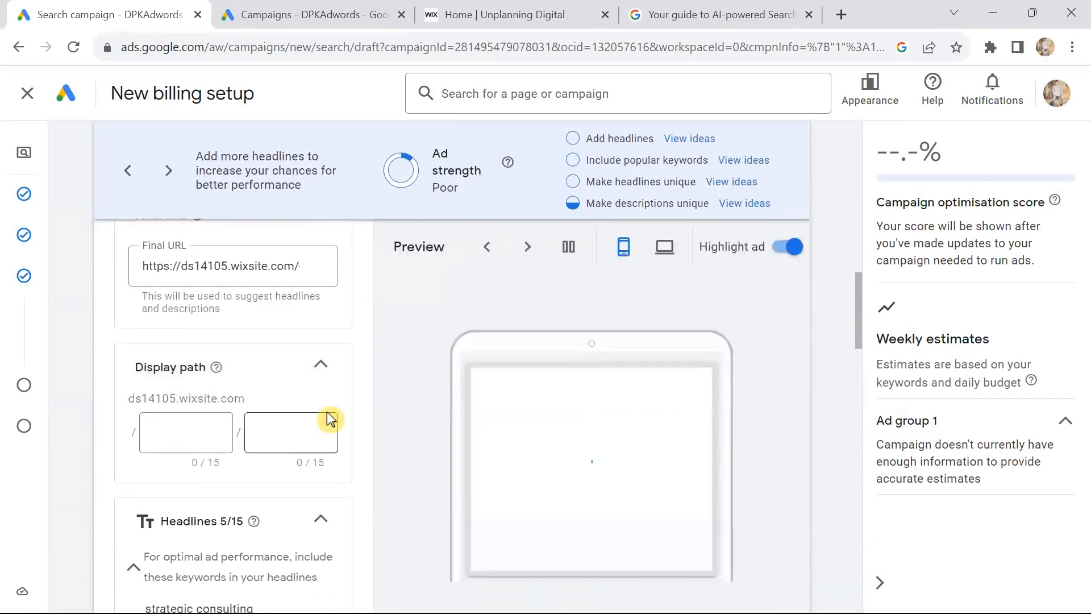
Read the help on the ad's display path and set its first path field to "website Design".
click(192, 422)
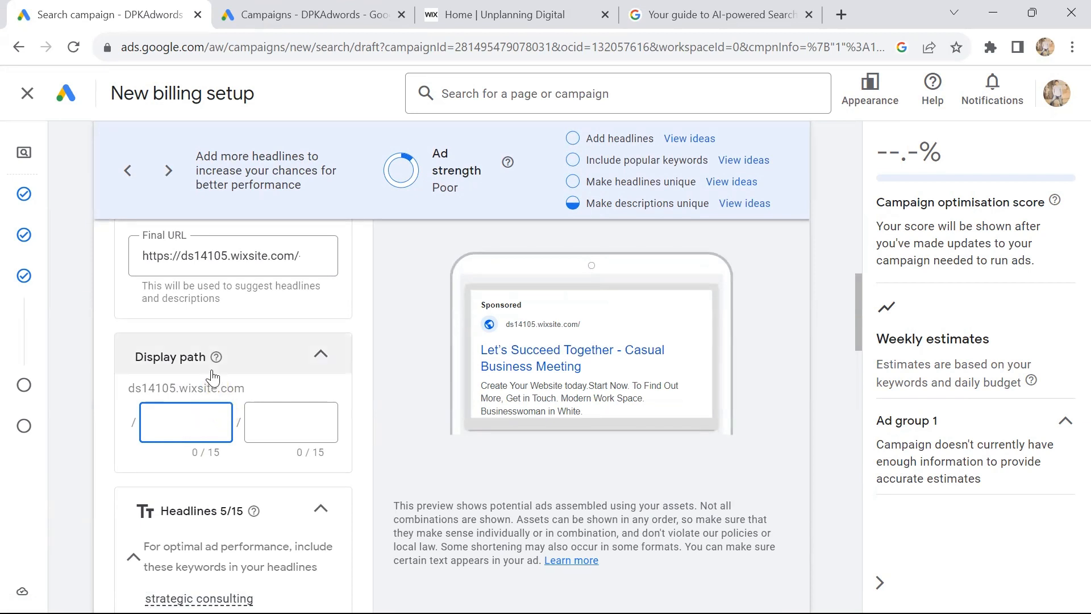
mouse_move(215, 360)
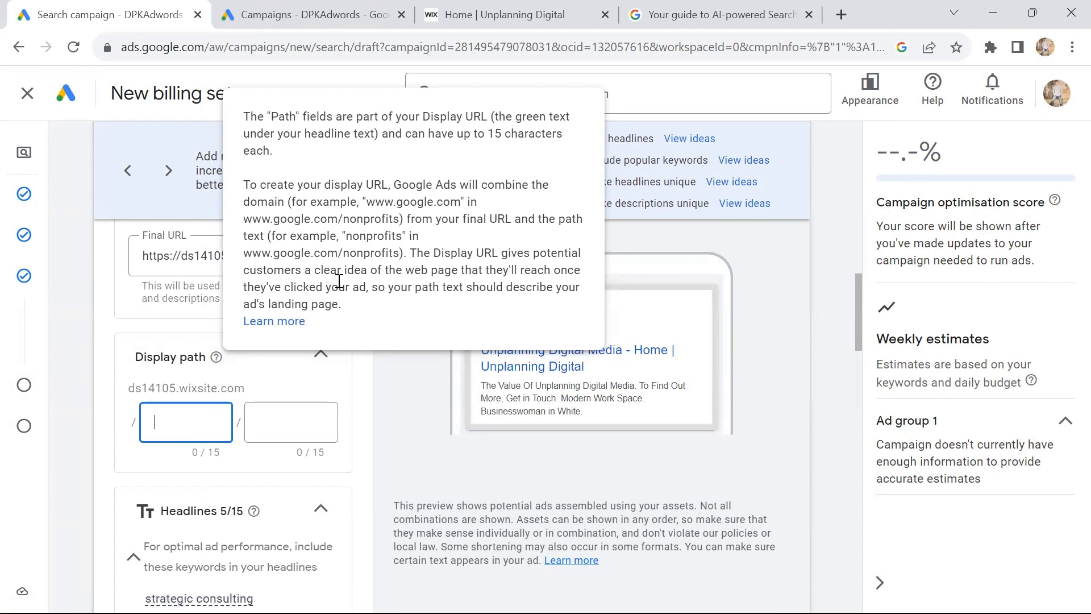
click(91, 323)
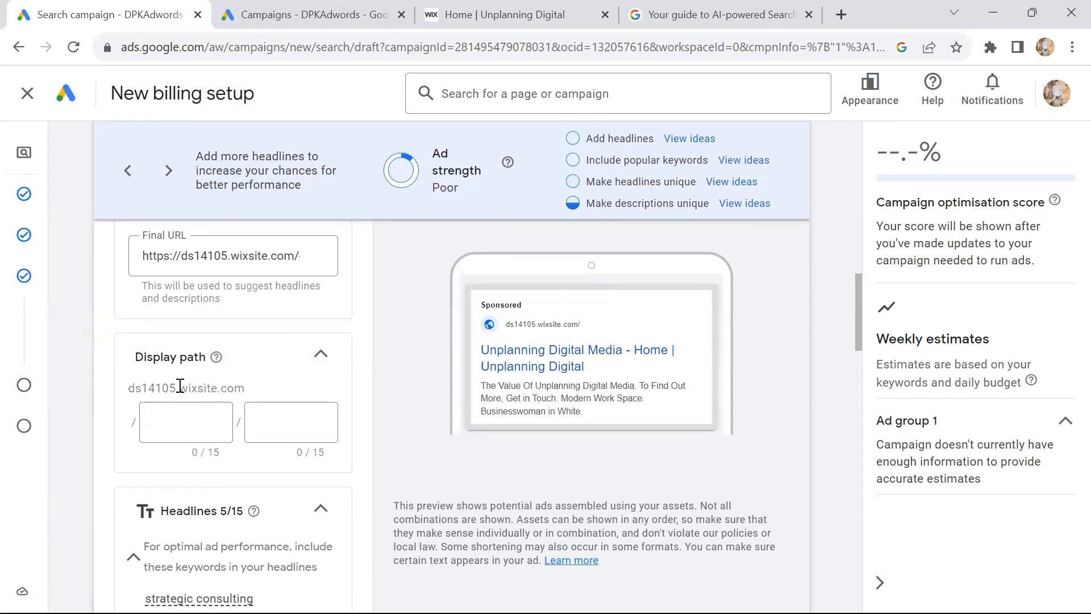
click(194, 418)
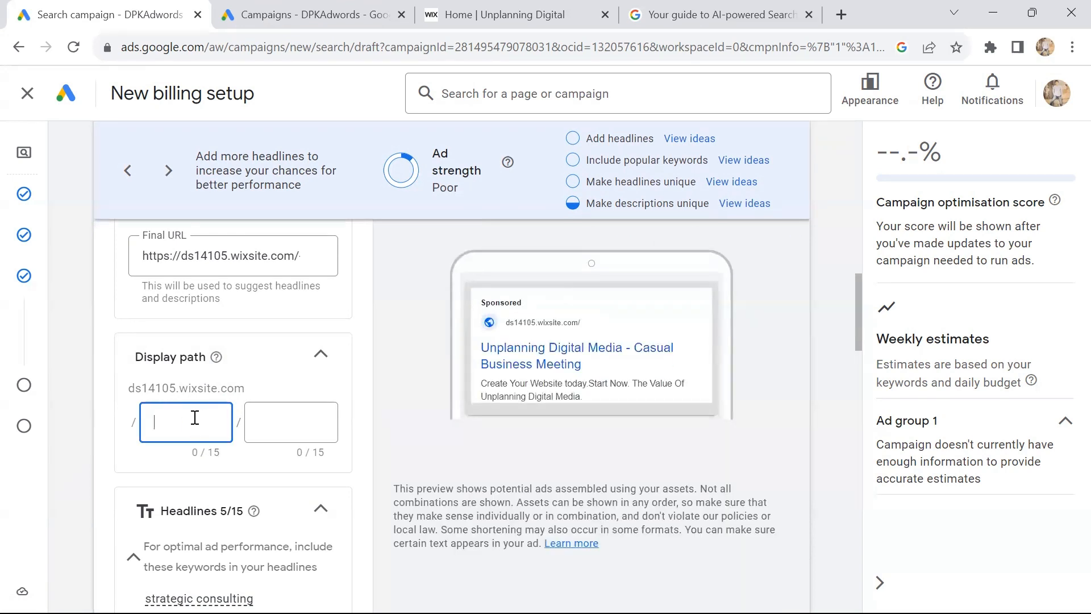
text(web)
text(site)
text( design)
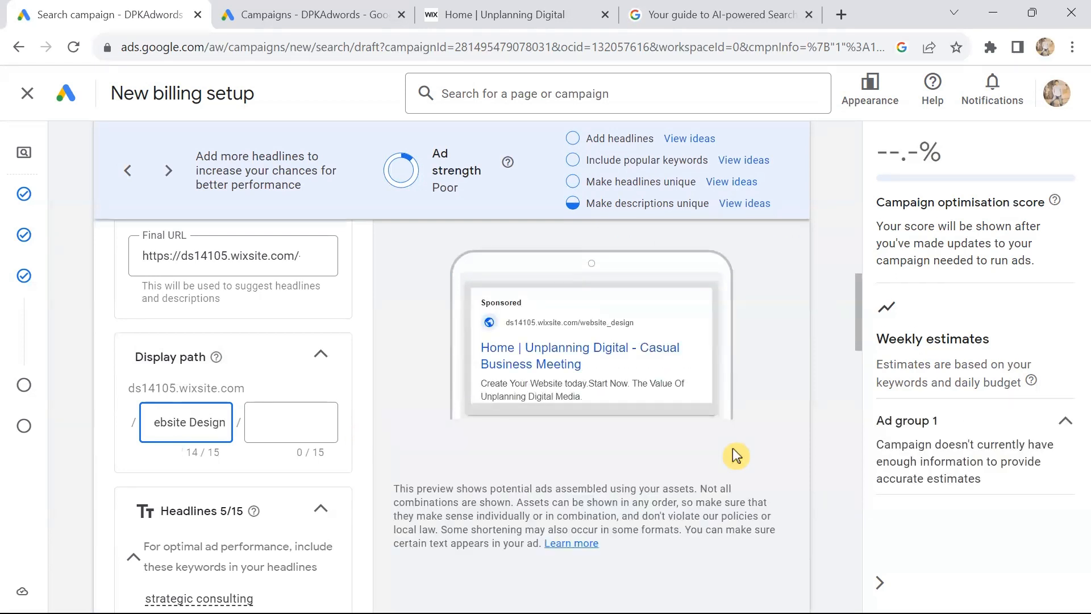
Set the second path field of the ad's display path to "Mobile" and review the ad preview and headlines.
scroll(732, 449, down, 1)
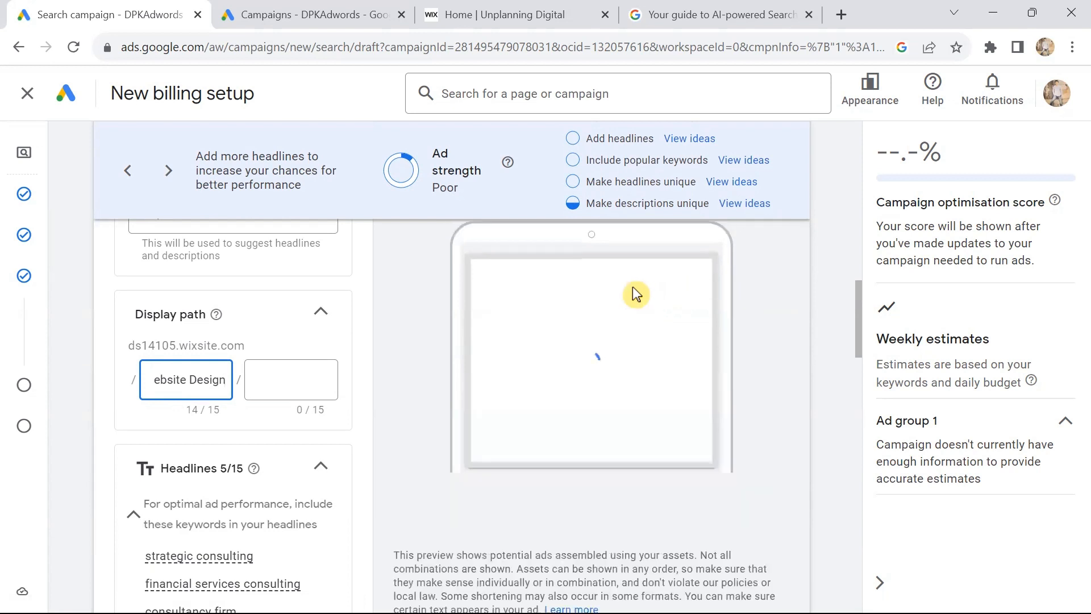
click(309, 381)
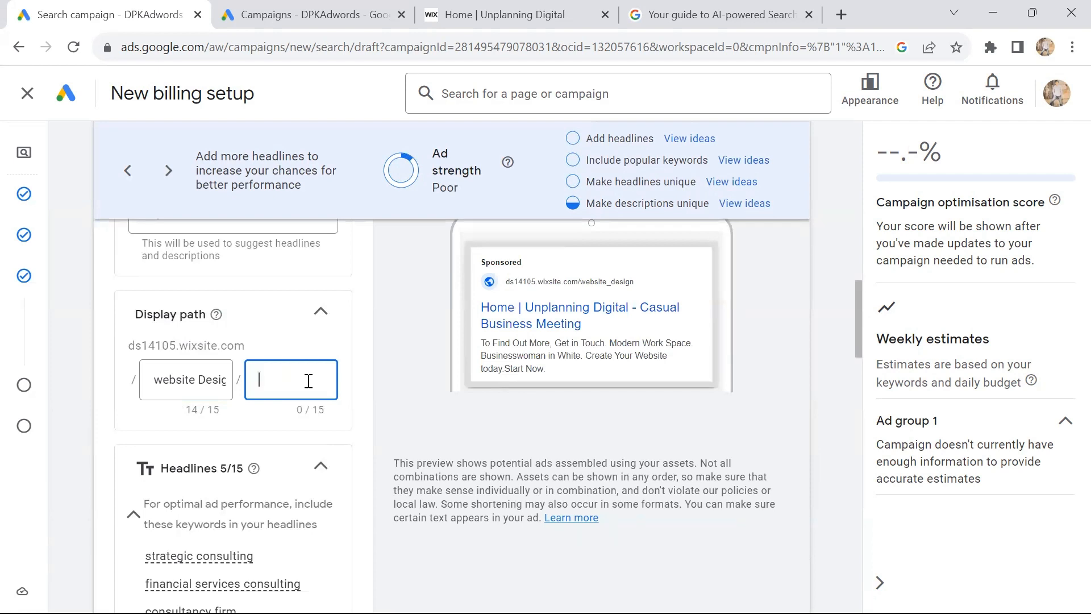
text(Mobile)
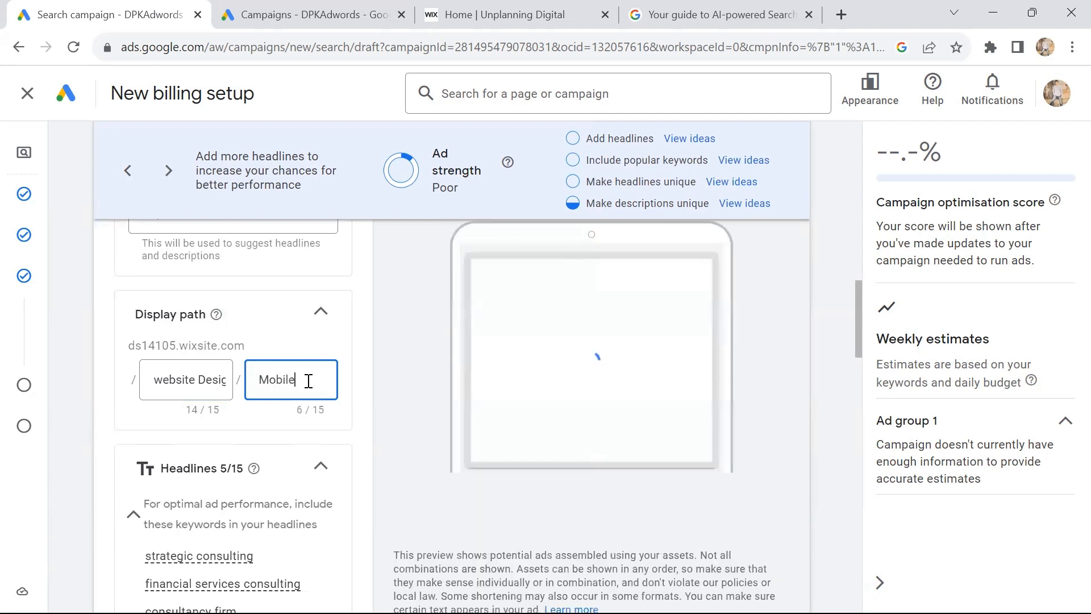
scroll(359, 403, up, 4)
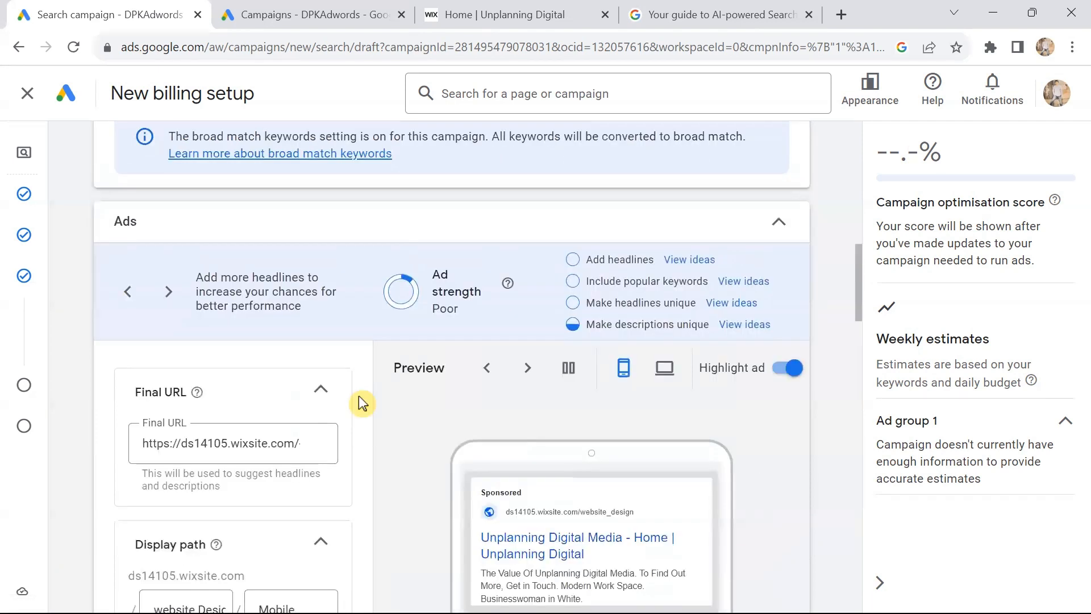
scroll(360, 397, down, 4)
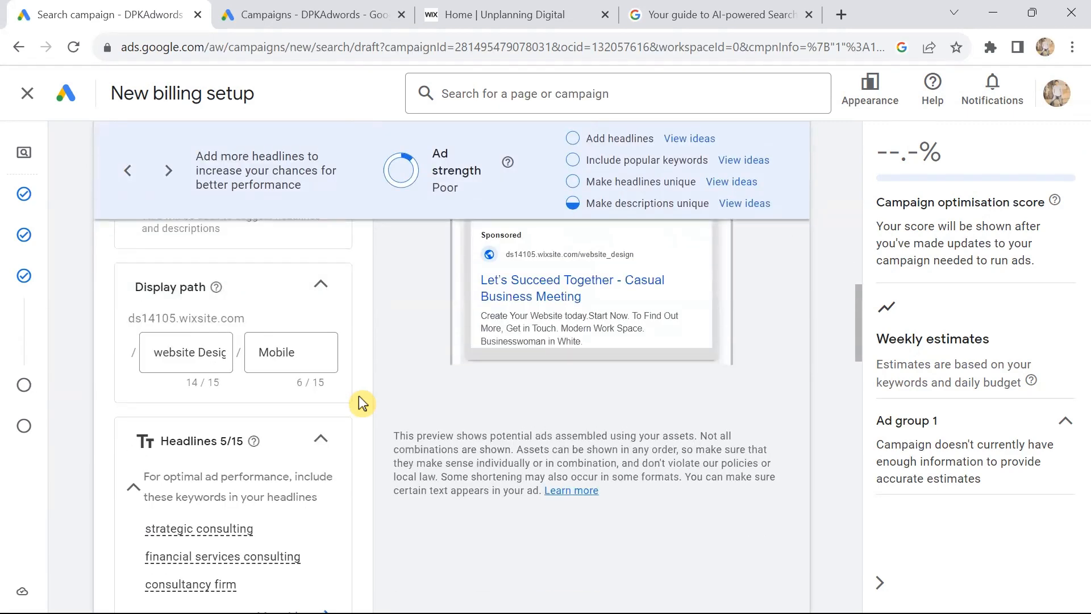
scroll(359, 396, down, 3)
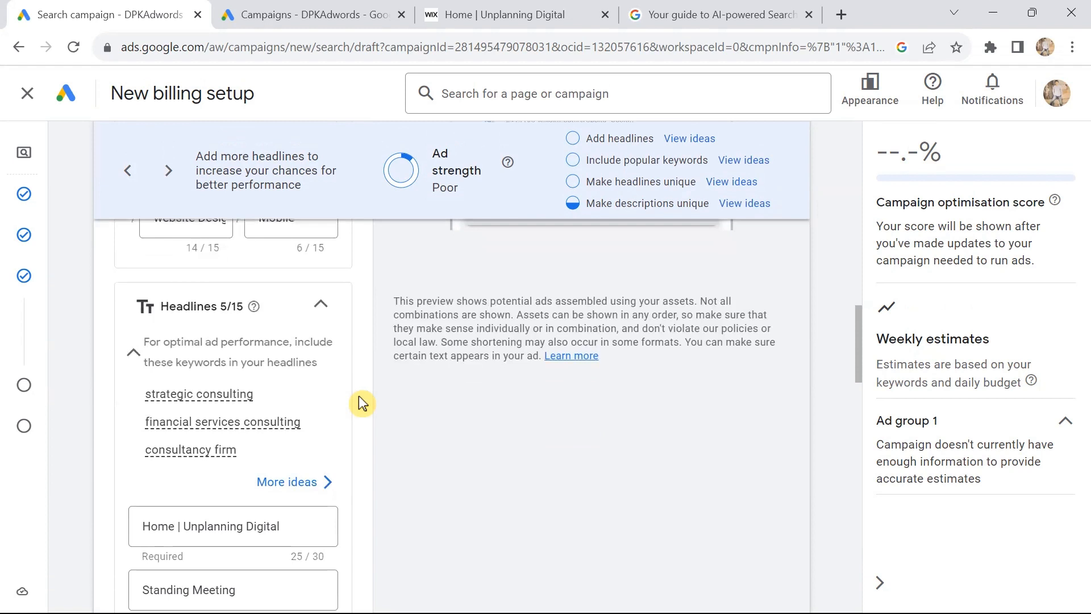
scroll(359, 400, up, 4)
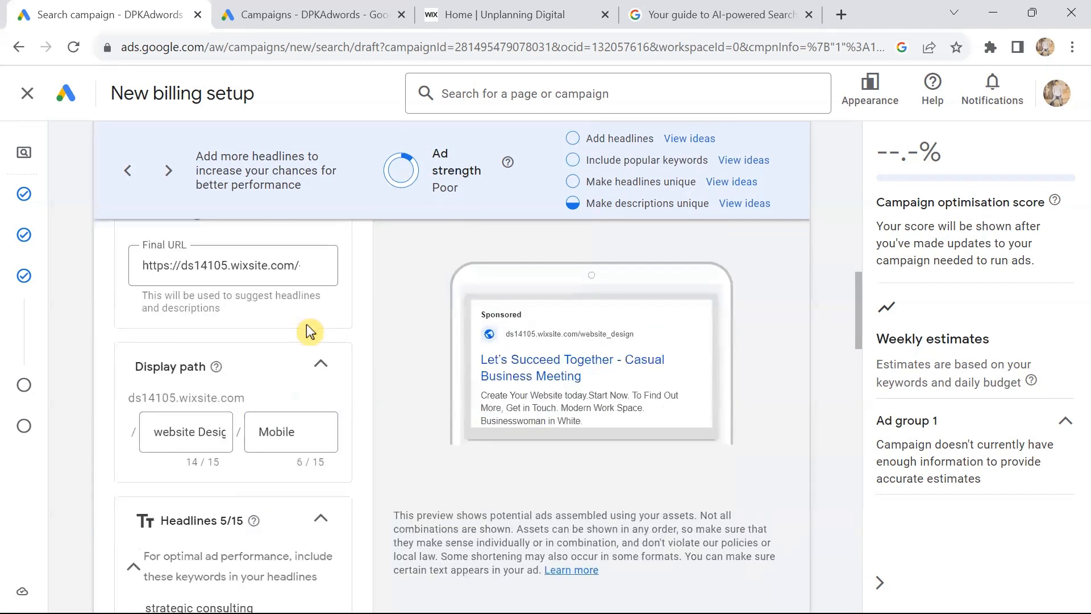
Review the ad's display path fields, the suggested headline keywords and the list of existing headlines.
click(207, 438)
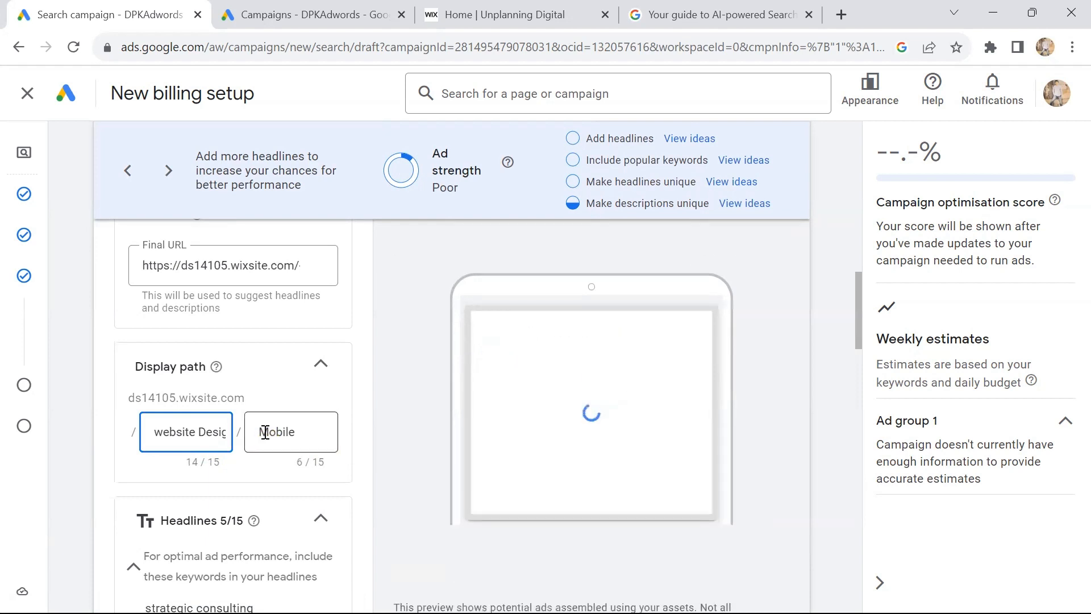
scroll(265, 436, down, 1)
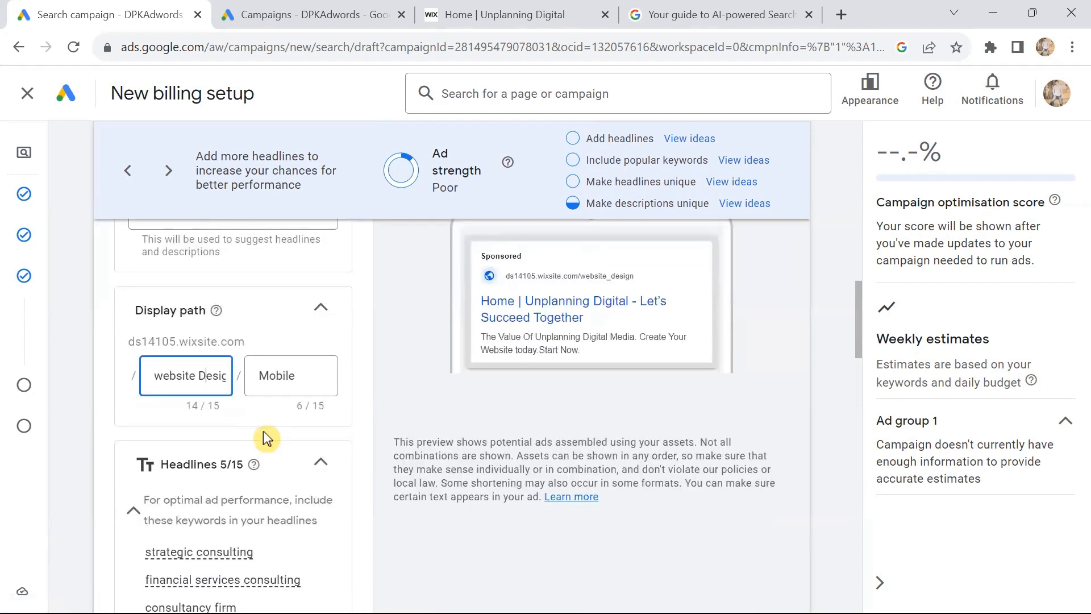
scroll(264, 433, down, 2)
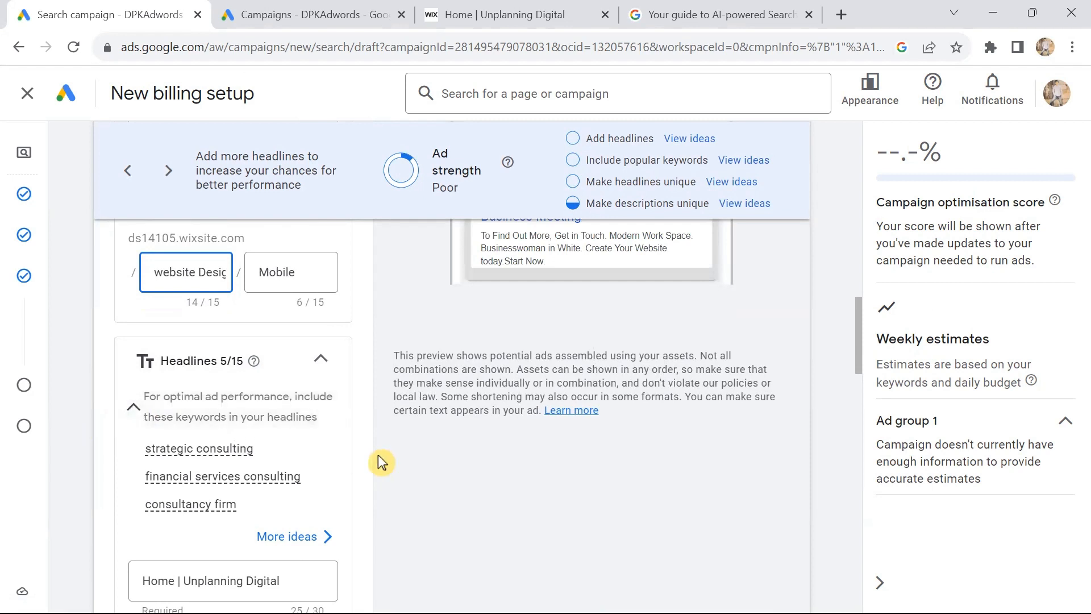
mouse_move(257, 471)
scroll(294, 431, up, 1)
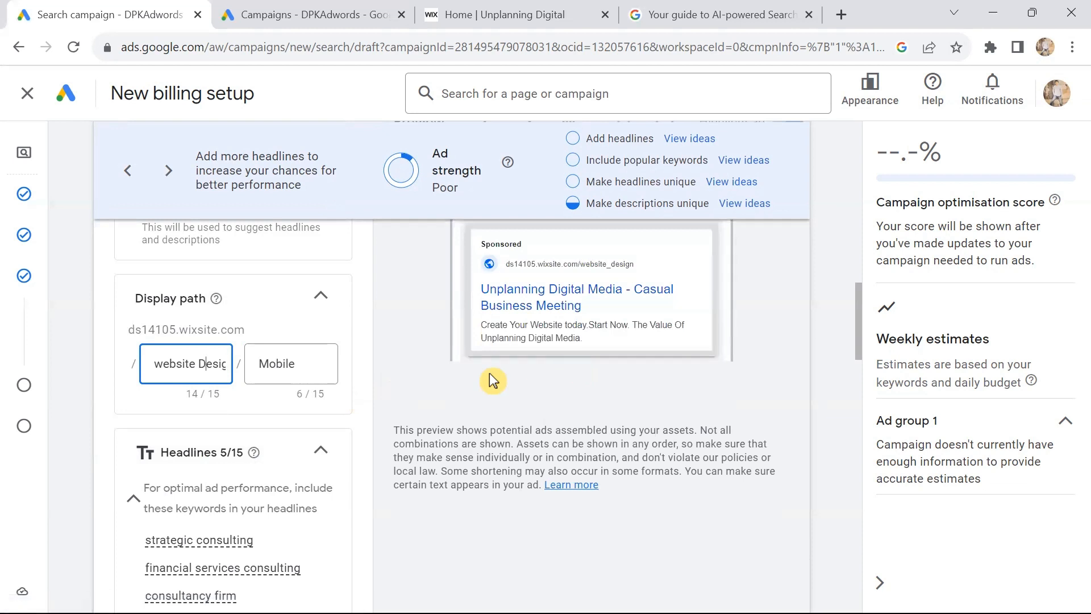
scroll(289, 399, down, 5)
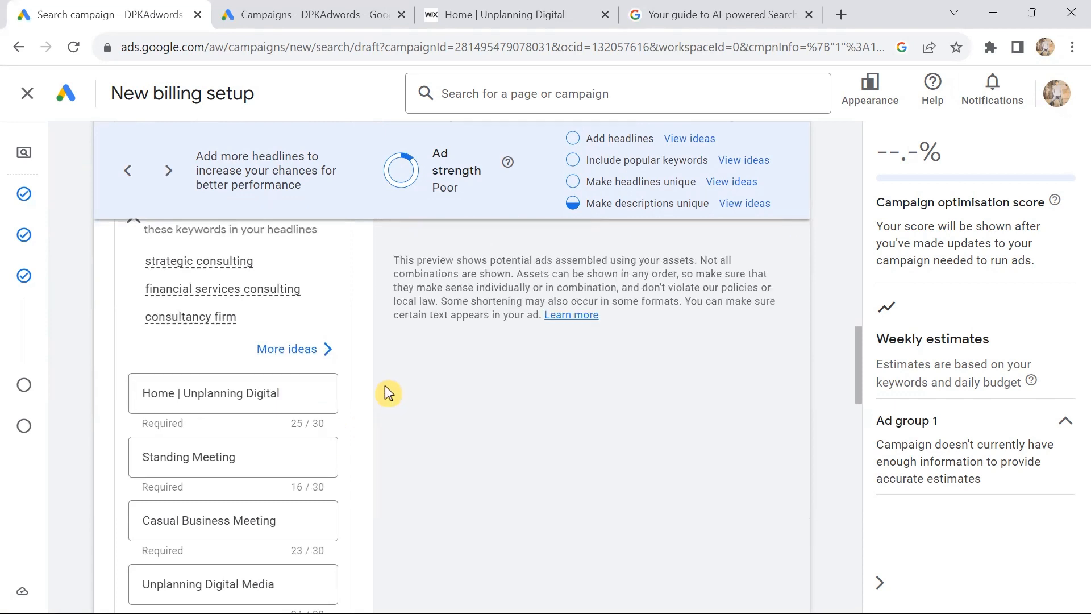
scroll(388, 393, down, 3)
scroll(385, 387, up, 3)
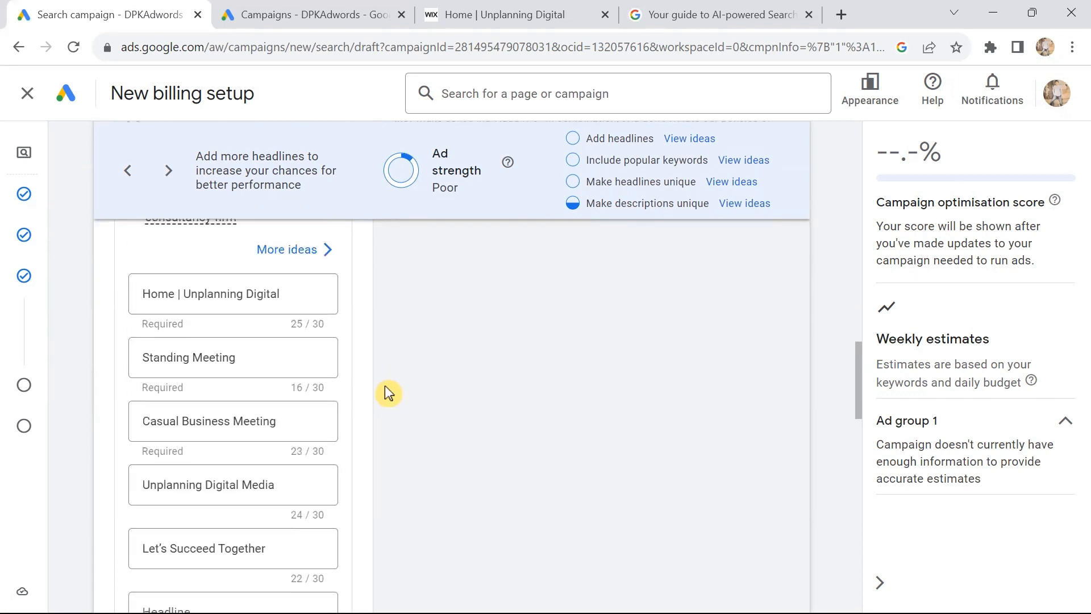
scroll(388, 392, up, 1)
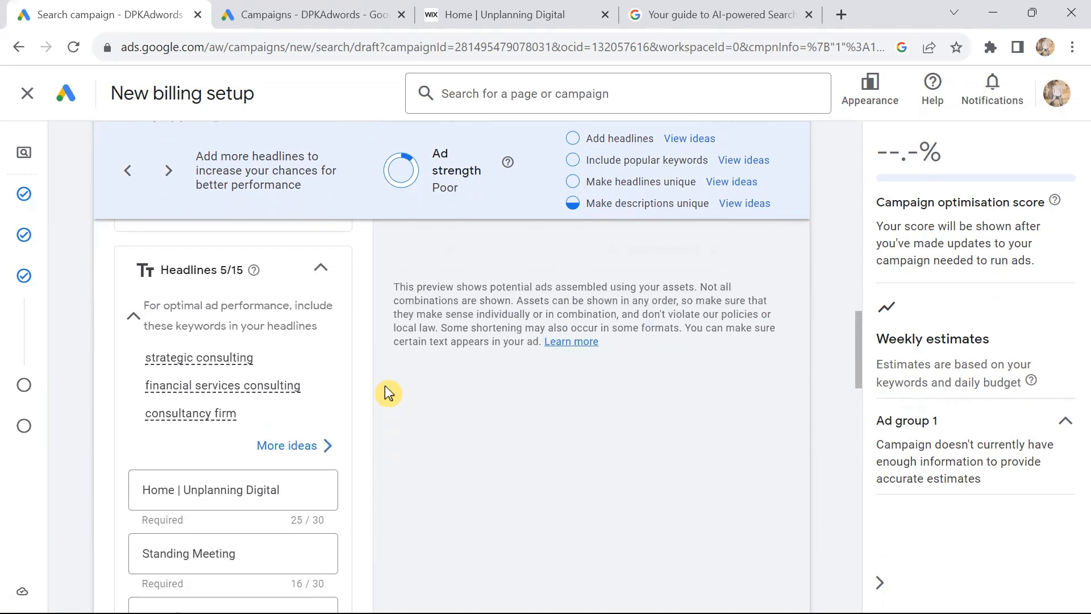
Change the first headline to "Home | Strategic Consulting" so that it includes a suggested keyword.
click(281, 484)
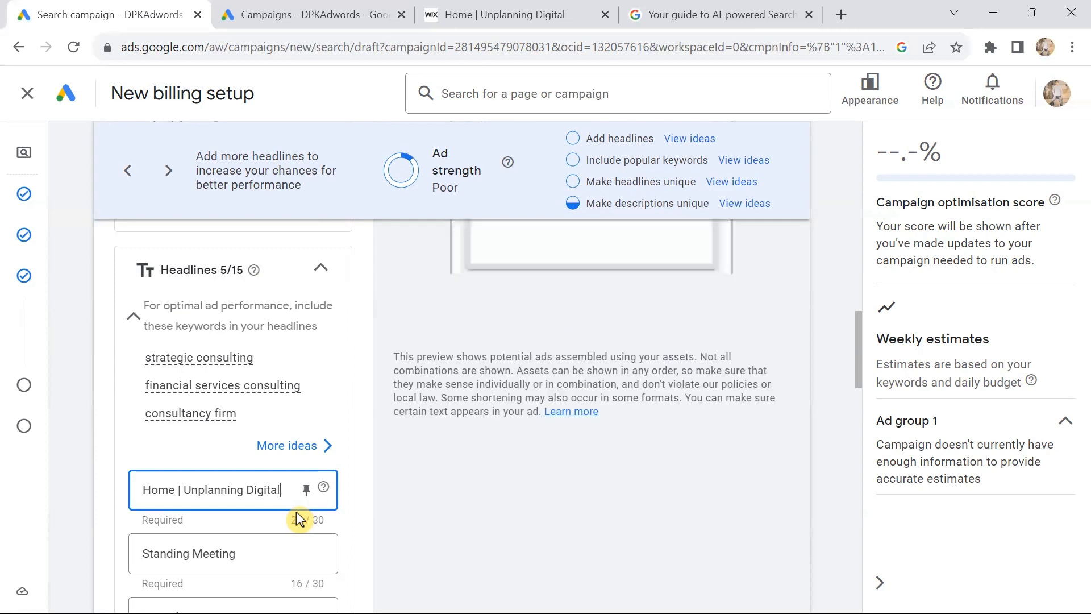
key(BackSpace)
key(BackSpace)
key(BackSpace)
key(BackSpace)
key(BackSpace)
key(BackSpace)
key(BackSpace)
key(BackSpace)
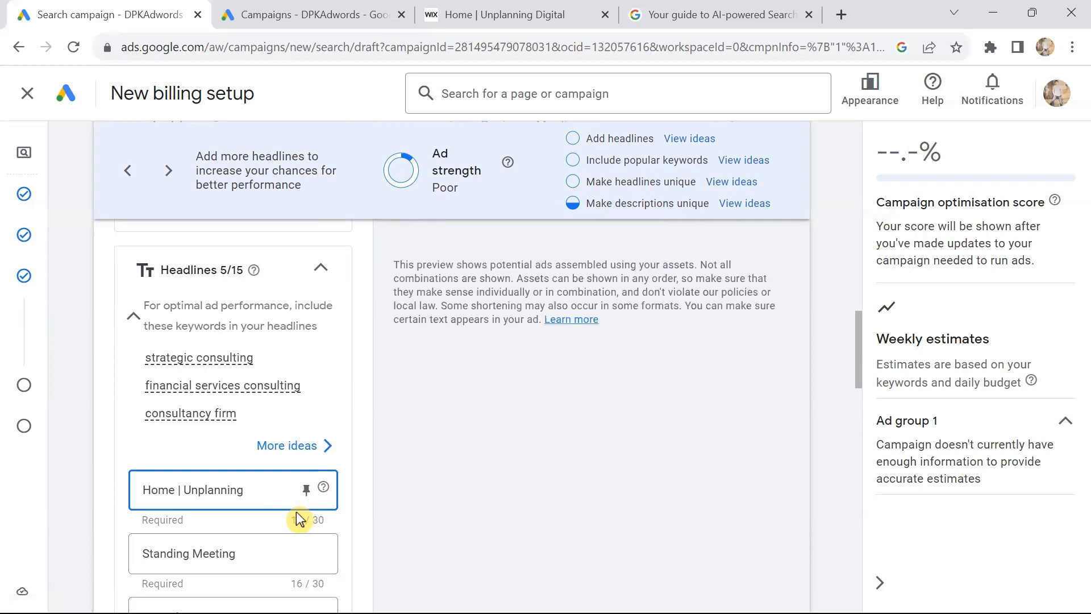
key(BackSpace)
key(BackSpace)
key(BackSpace)
key(BackSpace)
key(BackSpace)
key(BackSpace)
key(BackSpace)
key(BackSpace)
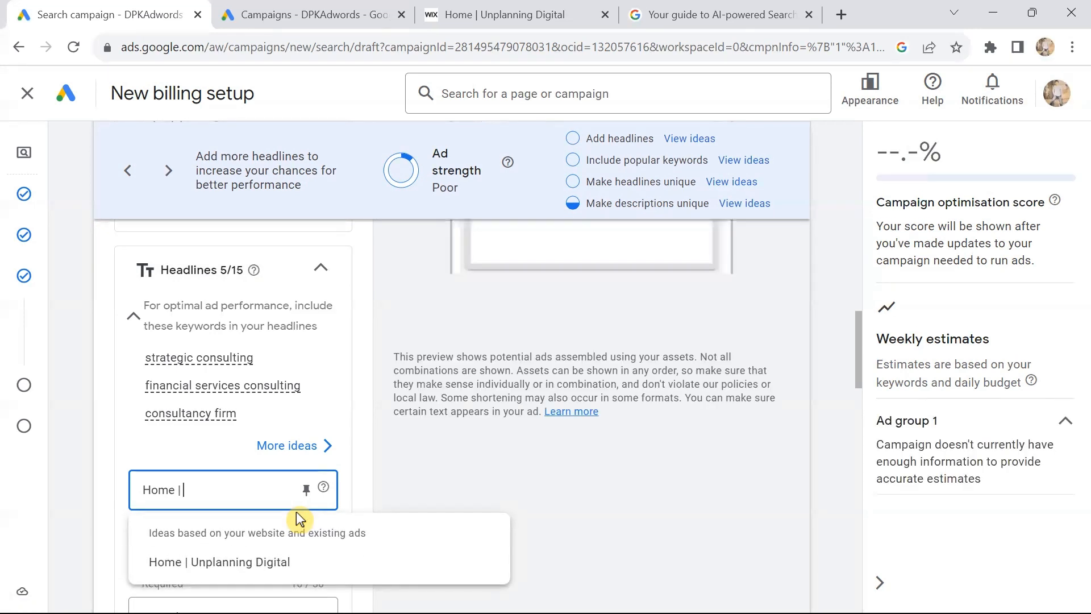
text(Strateg)
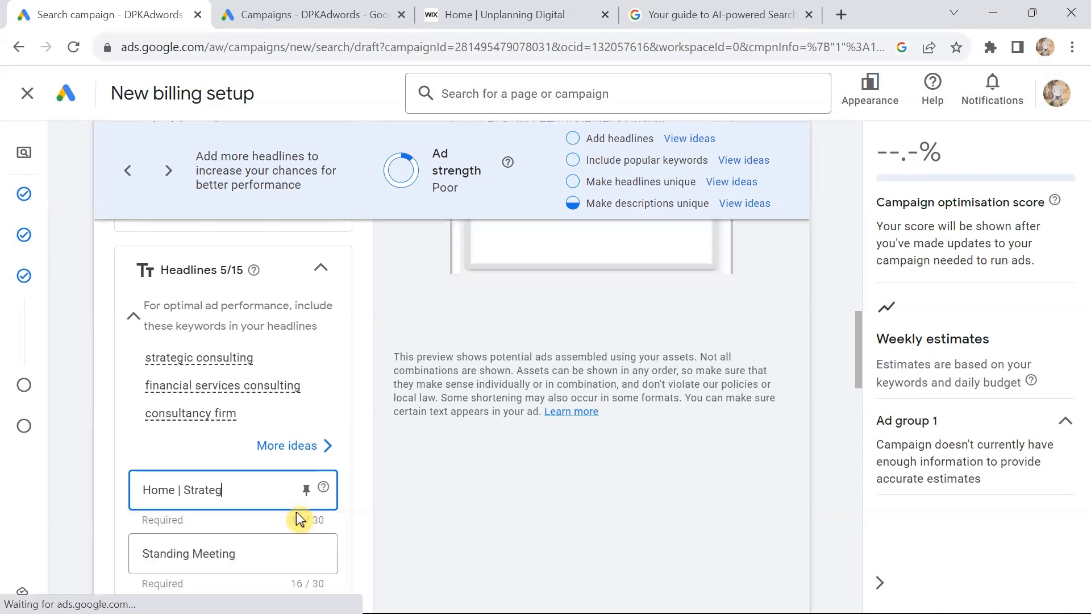
text(ic Co)
text(n)
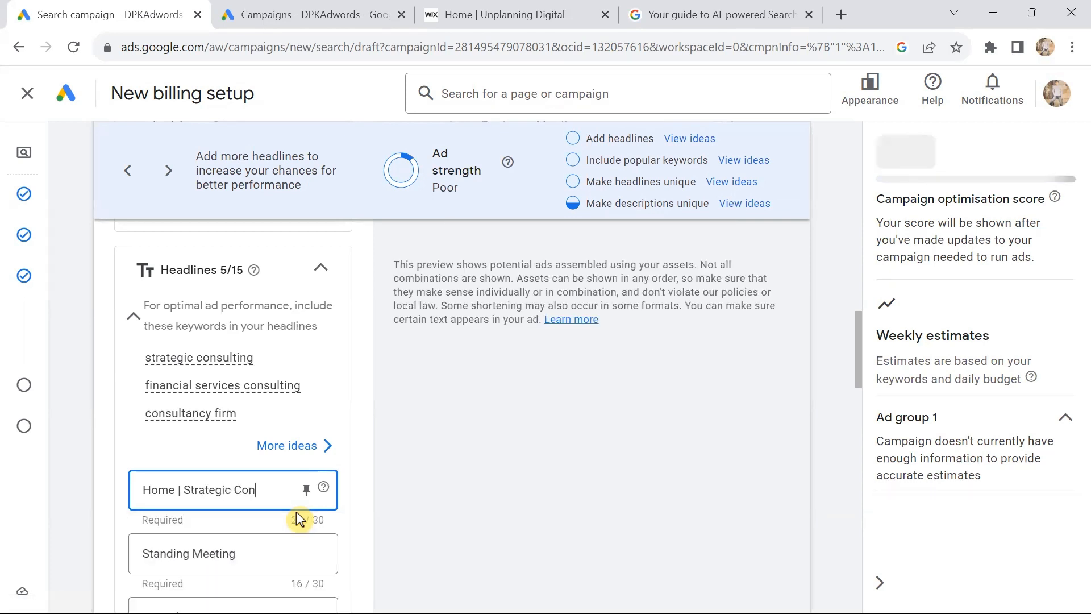
text(sulting)
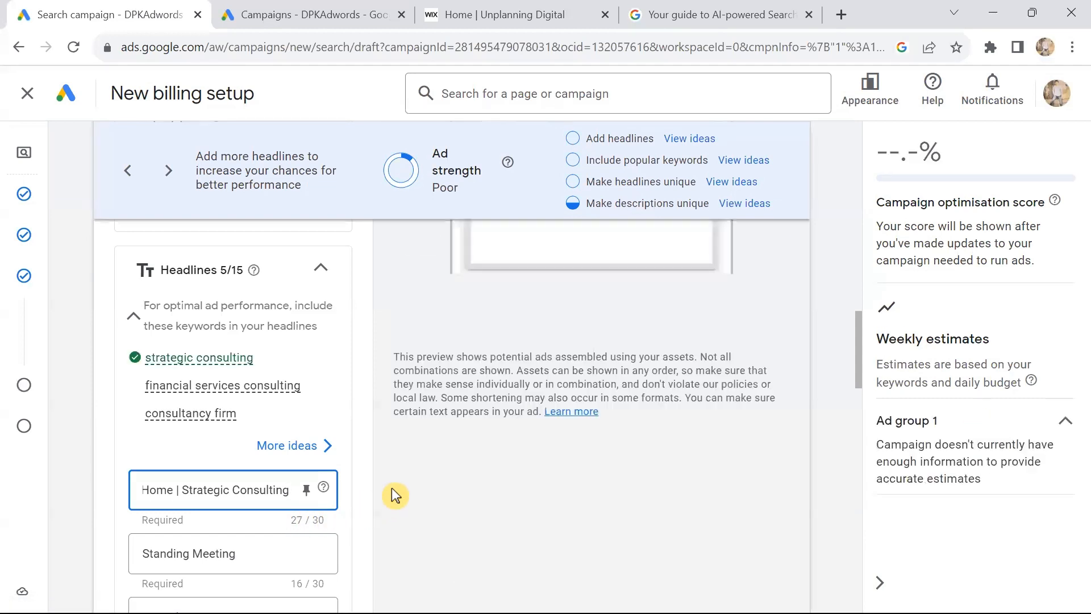
Check the ad preview with the edited headline and look over the suggested keywords and headline list.
scroll(396, 497, up, 3)
scroll(396, 496, up, 2)
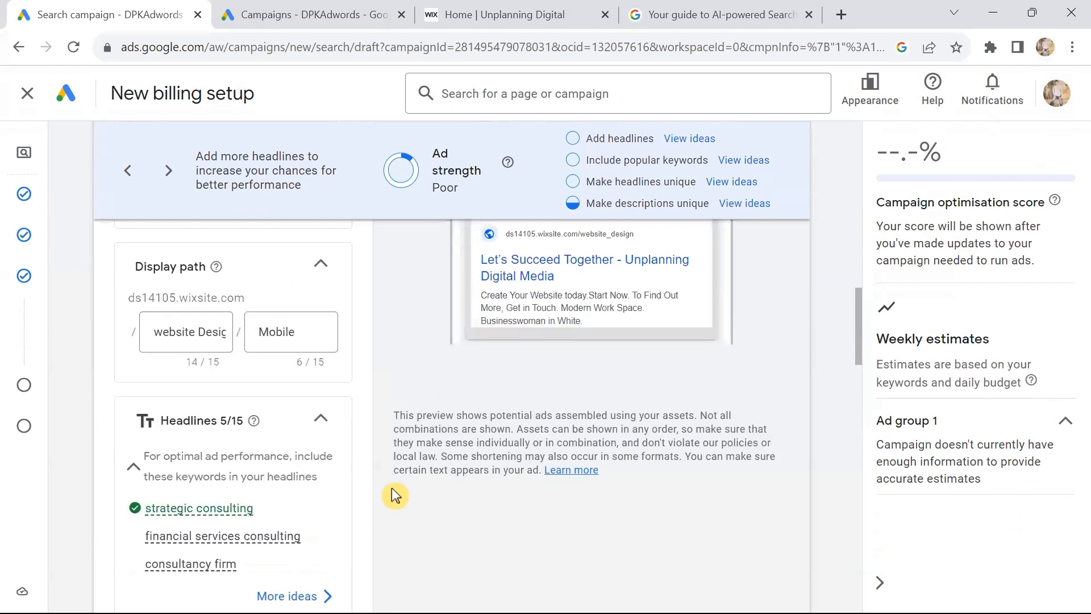
scroll(396, 496, up, 5)
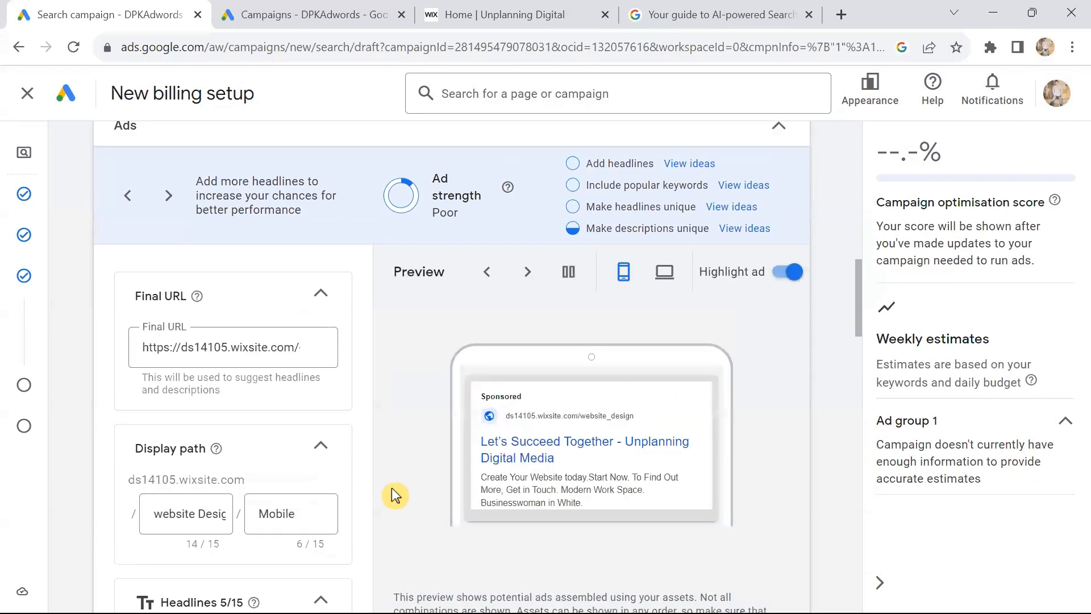
scroll(396, 496, down, 3)
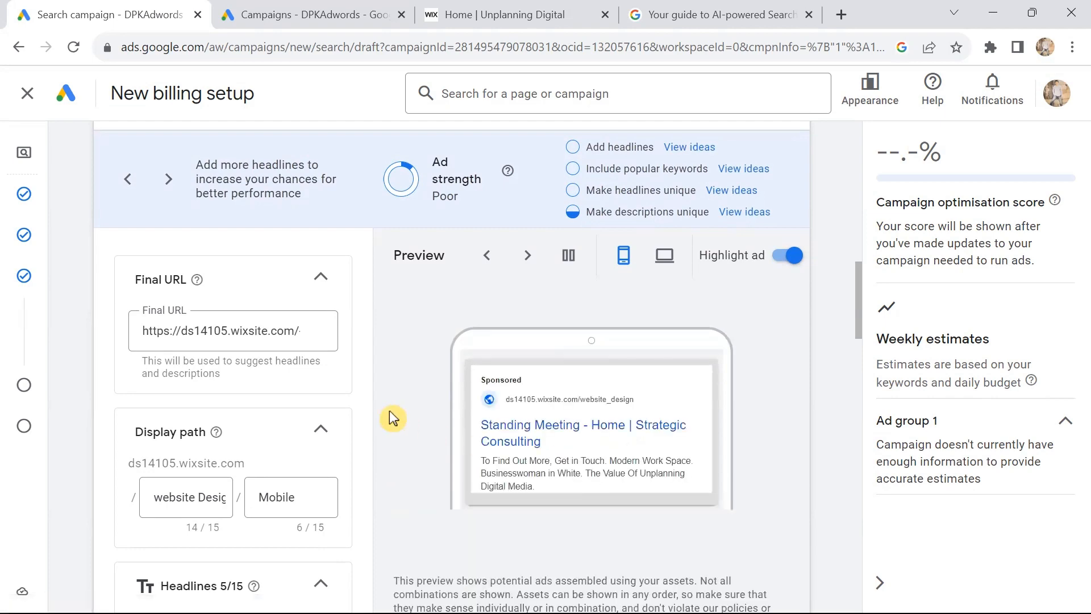
scroll(390, 410, down, 4)
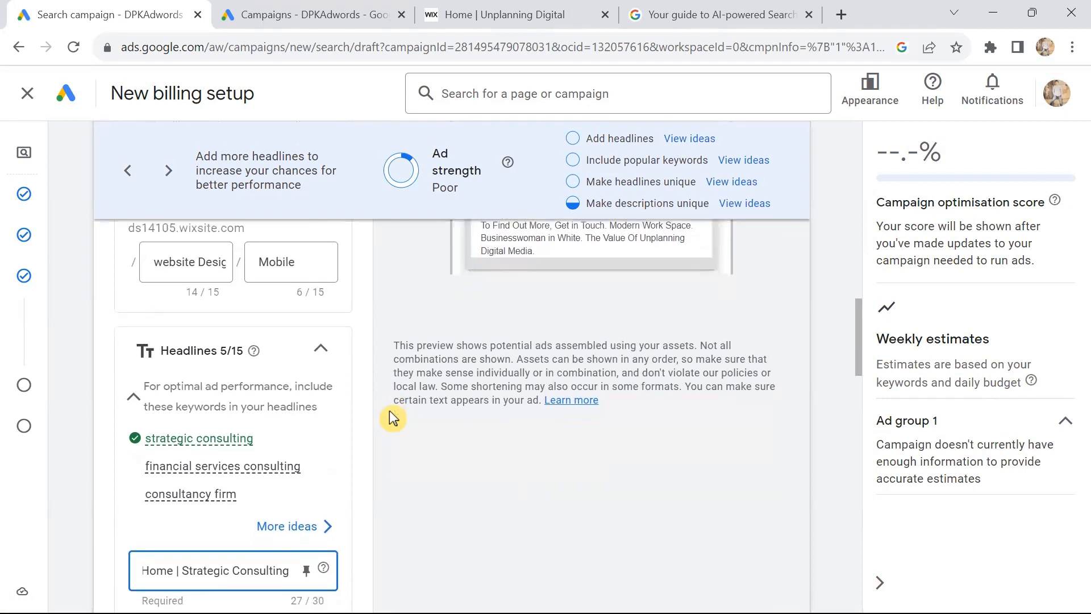
scroll(390, 410, down, 2)
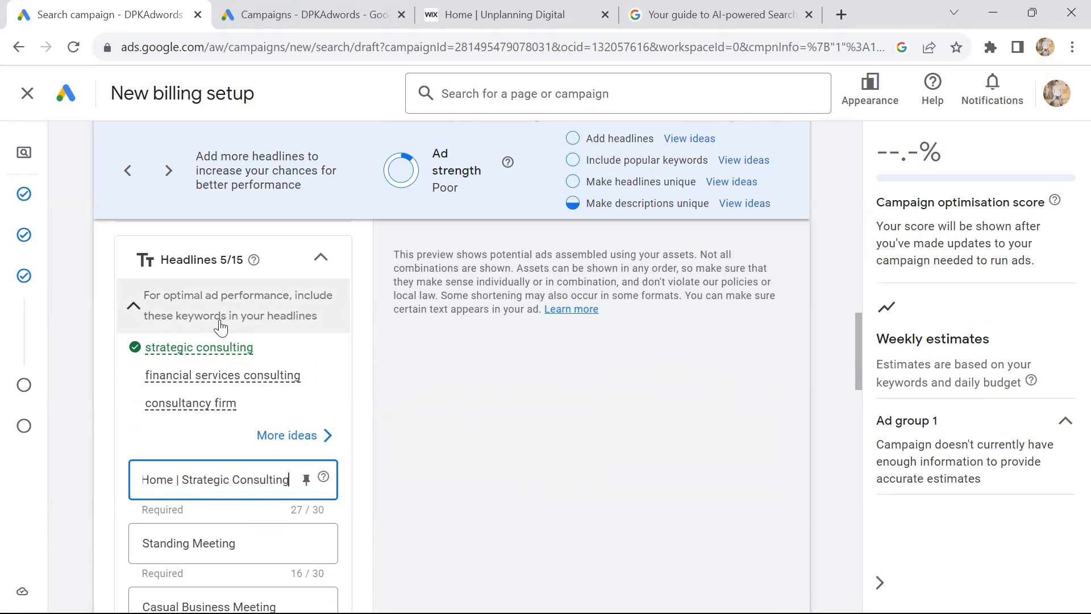
scroll(362, 372, down, 2)
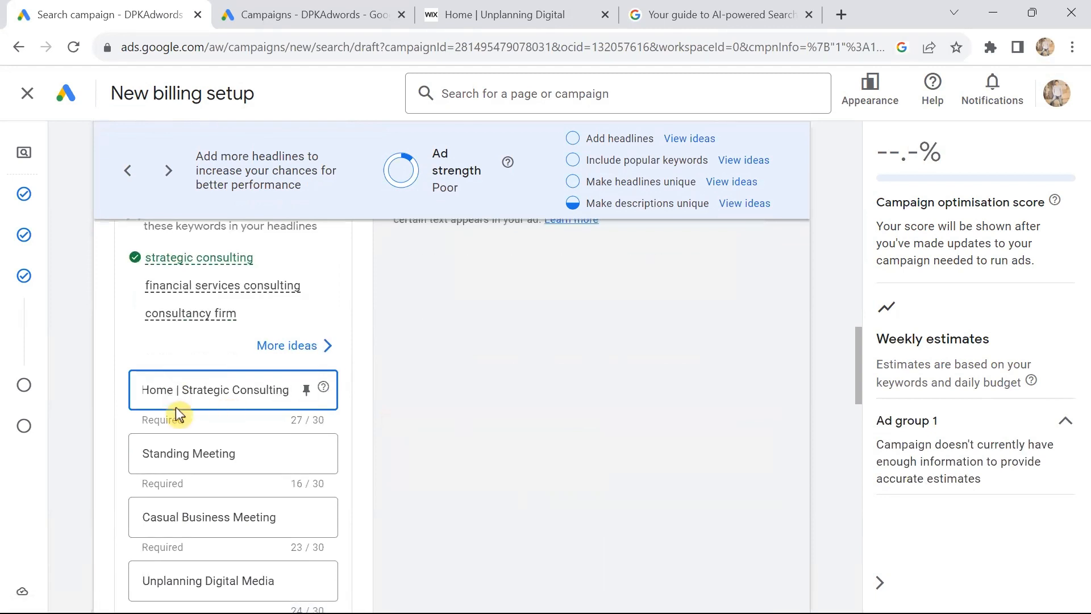
Remove the word "Home" from the start of the first headline.
key(BackSpace)
key(BackSpace)
key(BackSpace)
key(BackSpace)
key(BackSpace)
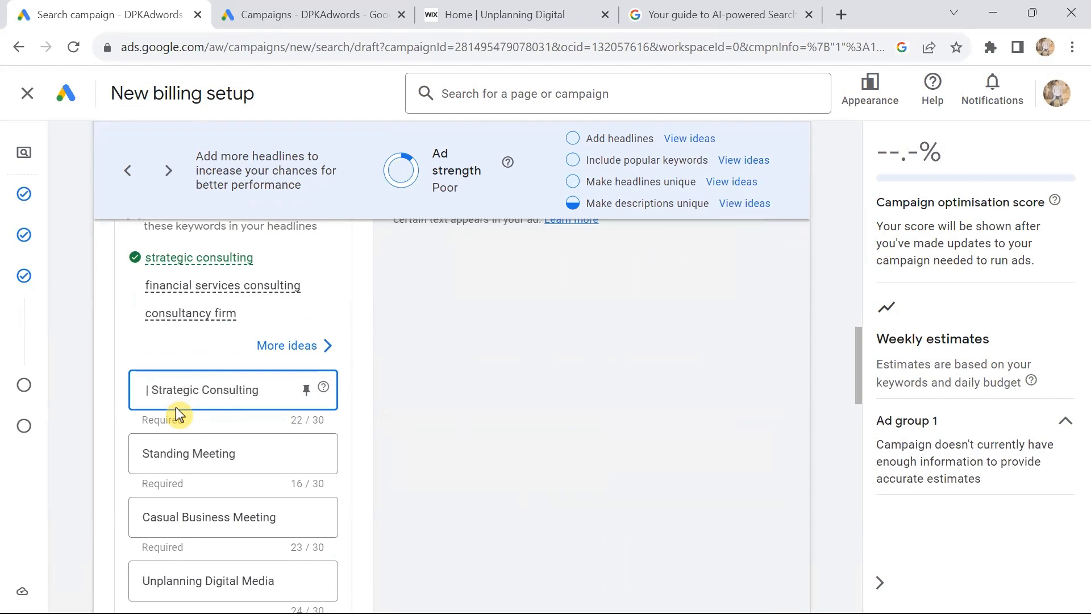
Try "Unplanning" in front of "| Strategic Consulting" in the first headline, and take it out again.
text(Unplanning)
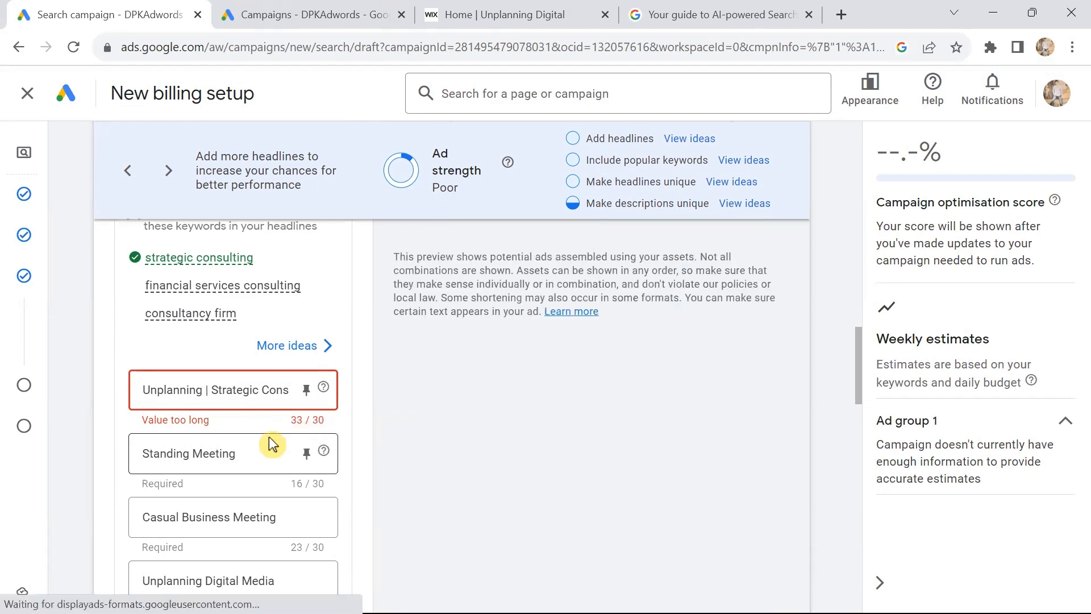
key(BackSpace)
key(BackSpace)
key(BackSpace)
key(BackSpace)
key(BackSpace)
key(BackSpace)
key(BackSpace)
key(BackSpace)
key(BackSpace)
key(BackSpace)
key(BackSpace)
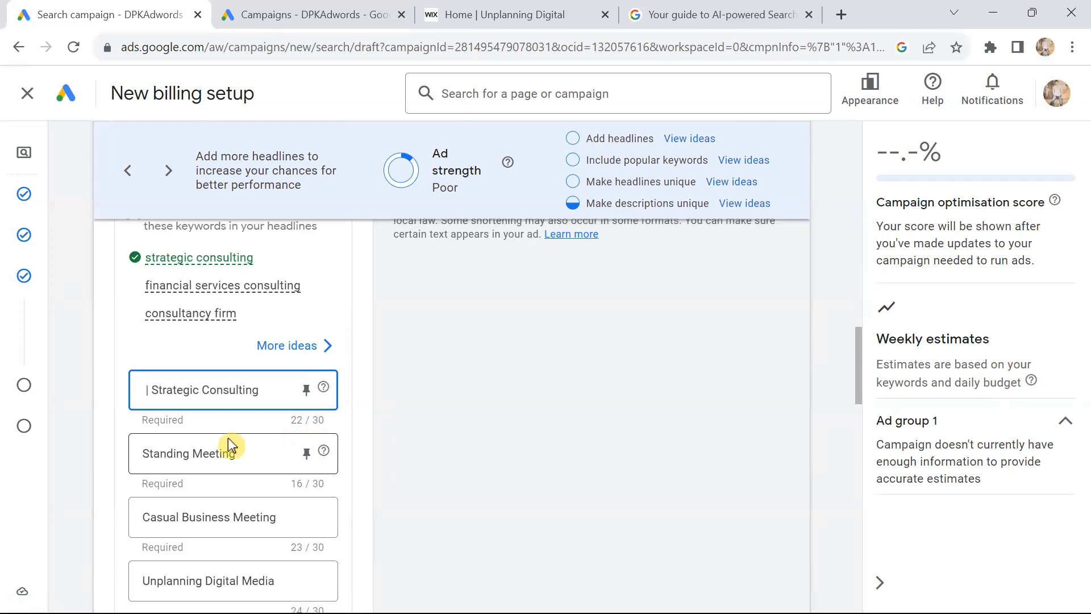
Try "Digital" in front of "| Strategic Consulting" in the first headline, and take it out again.
text(Digi)
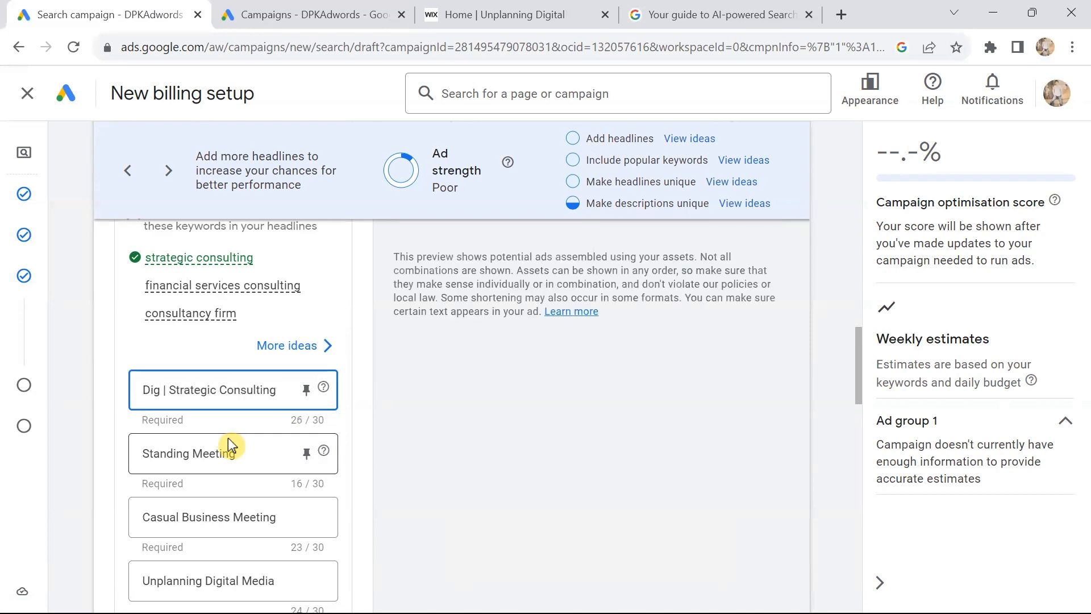
text(tal)
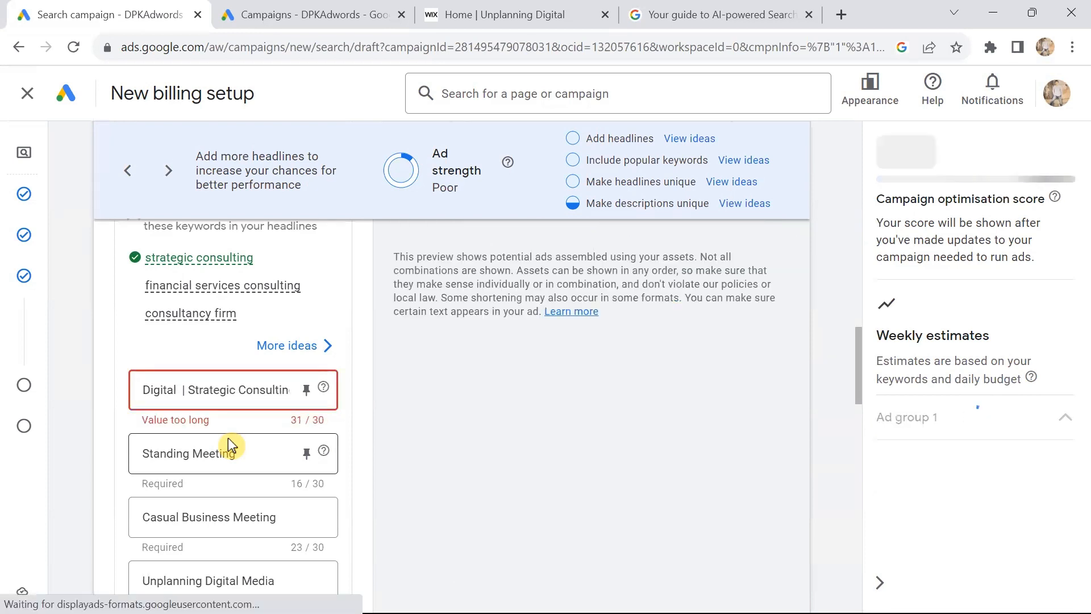
key(BackSpace)
key(BackSpace)
key(BackSpace)
key(BackSpace)
key(BackSpace)
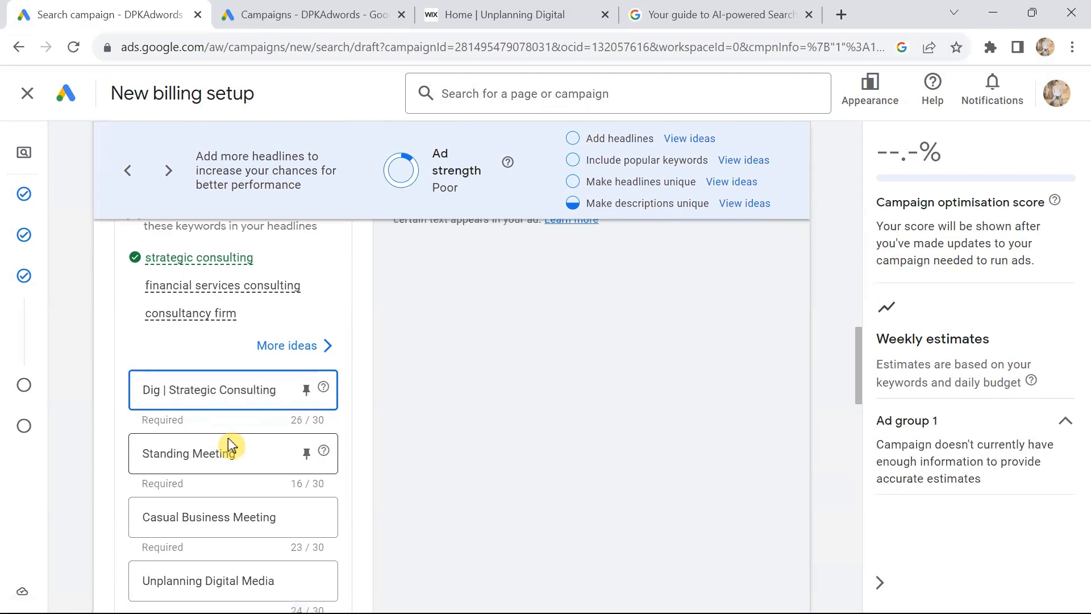
key(BackSpace)
key(BackSpace)
key(BackSpace)
key(BackSpace)
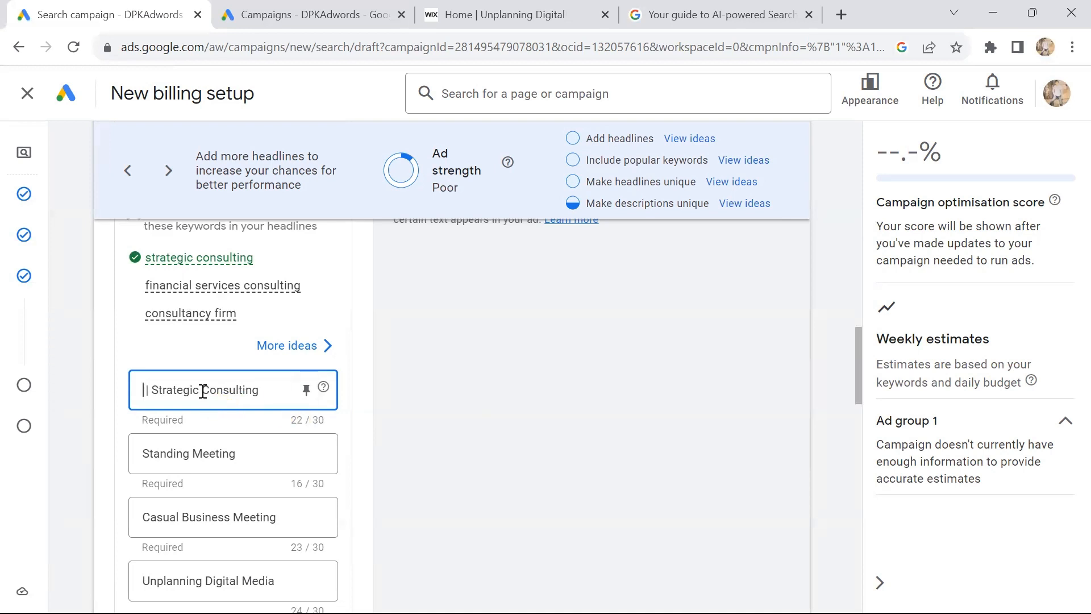
Shorten the first headline to "| Consulting firm" by removing "Strategic" and adding "firm" at the end.
key(BackSpace)
key(BackSpace)
key(BackSpace)
key(BackSpace)
key(BackSpace)
key(BackSpace)
key(BackSpace)
key(BackSpace)
key(BackSpace)
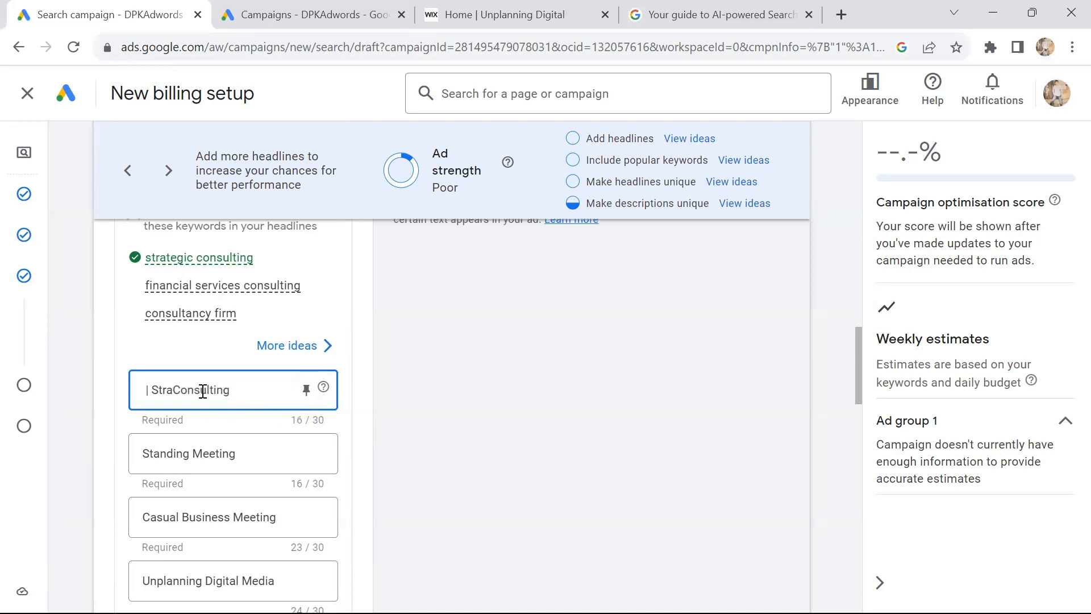
key(BackSpace)
click(203, 391)
key(End)
text(firm)
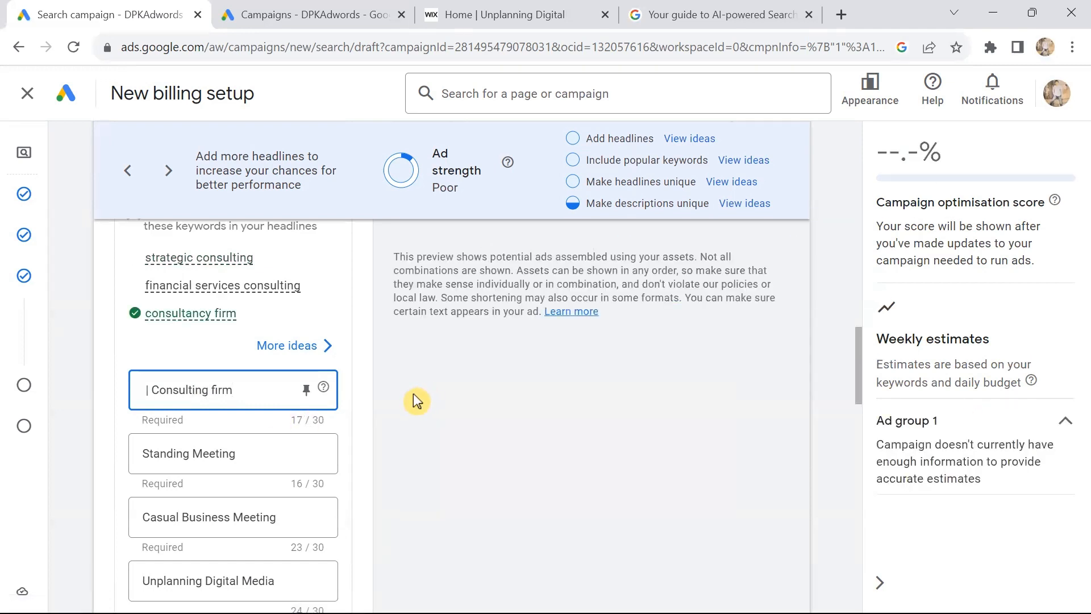
Examine the ad preview, ad strength and suggested keyword list for the edited first headline.
scroll(390, 391, up, 2)
scroll(390, 399, up, 5)
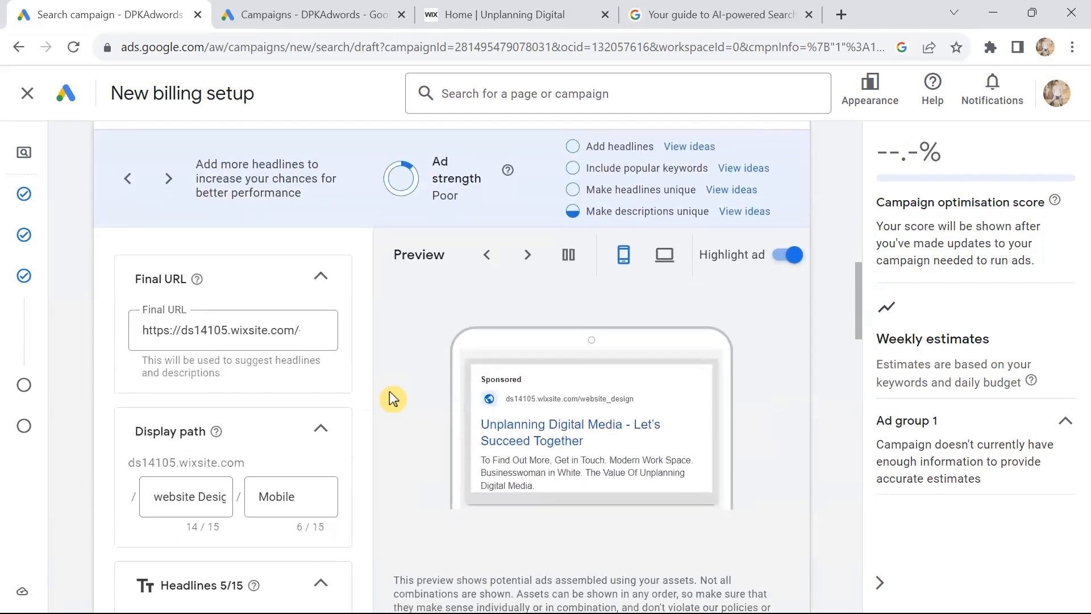
scroll(392, 398, down, 1)
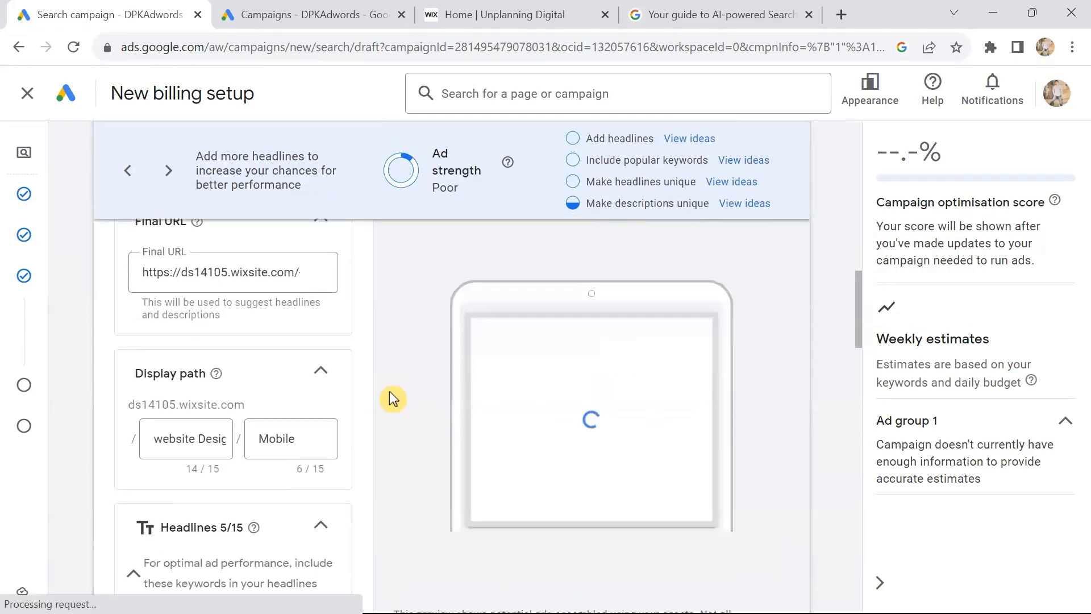
scroll(390, 392, down, 2)
scroll(393, 399, up, 2)
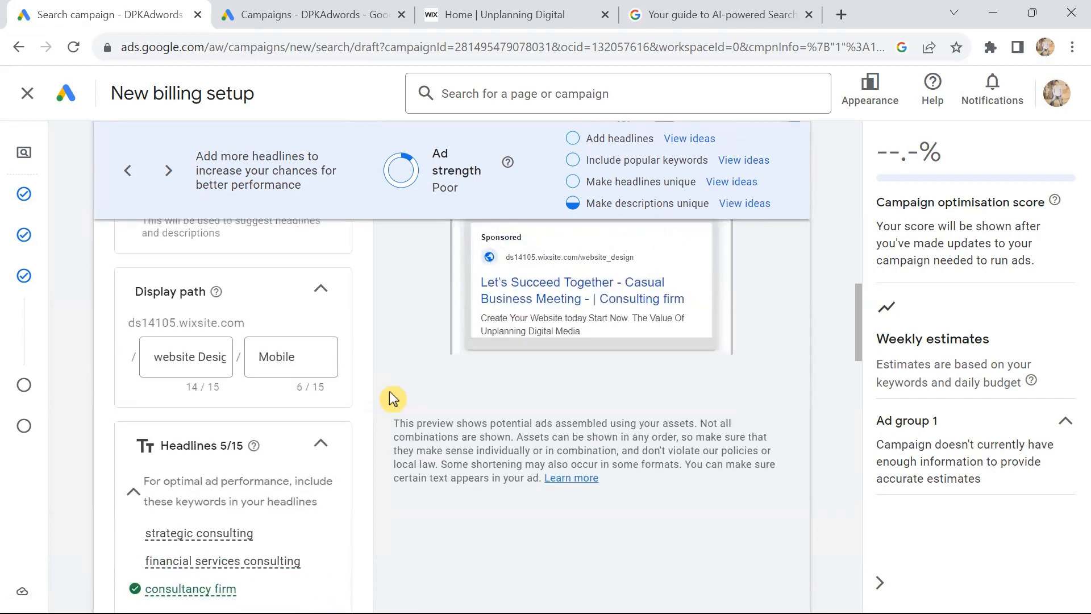
scroll(393, 399, down, 3)
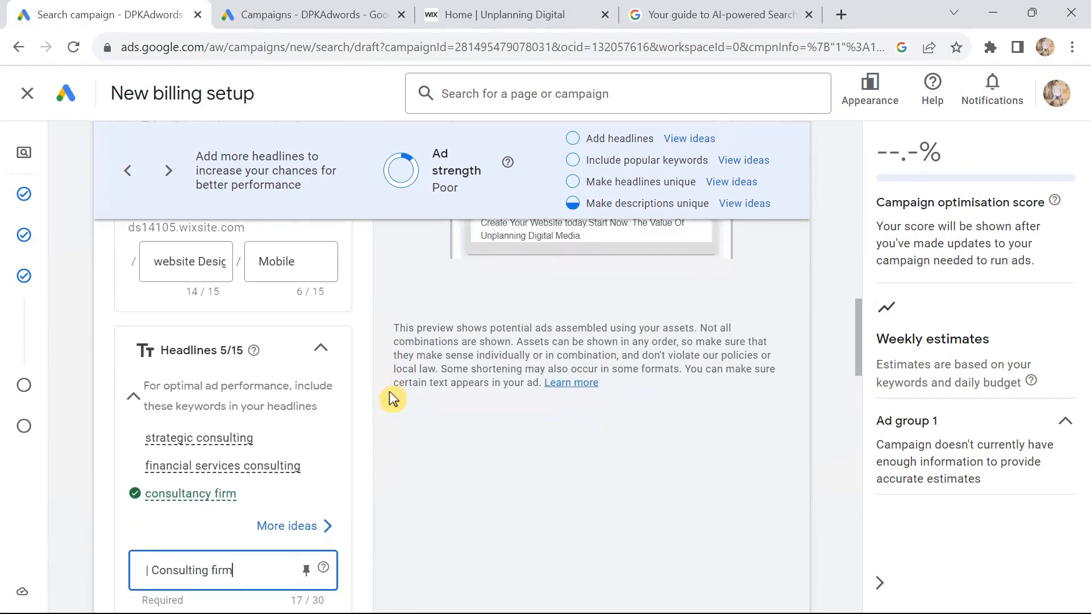
scroll(390, 398, up, 1)
scroll(390, 398, down, 2)
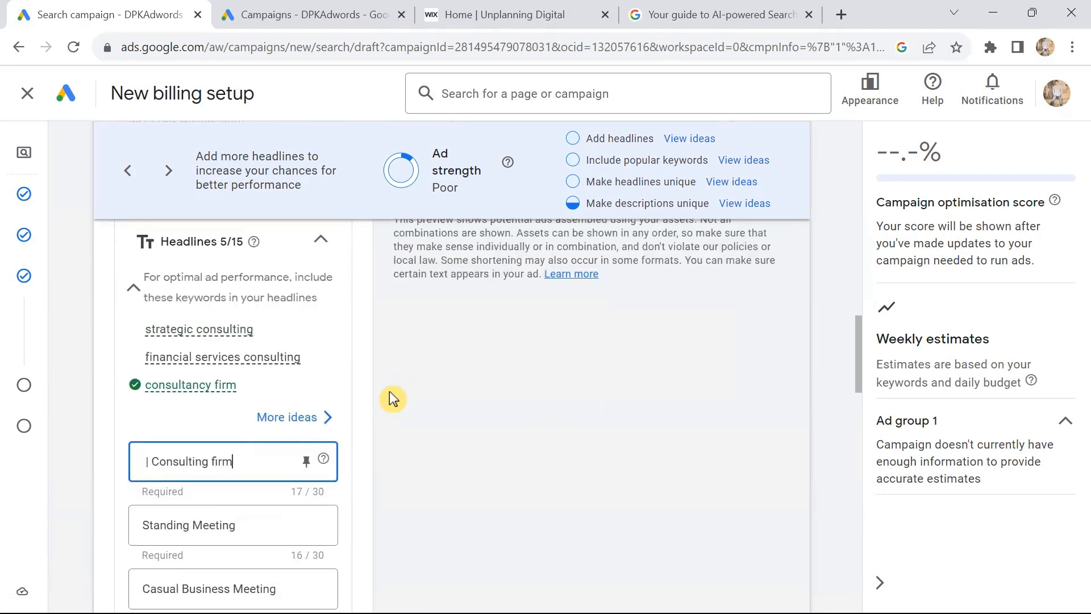
Replace the whole text of the first headline with "Digital" and dismiss the suggested ideas.
key(Left)
key(Left)
key(Left)
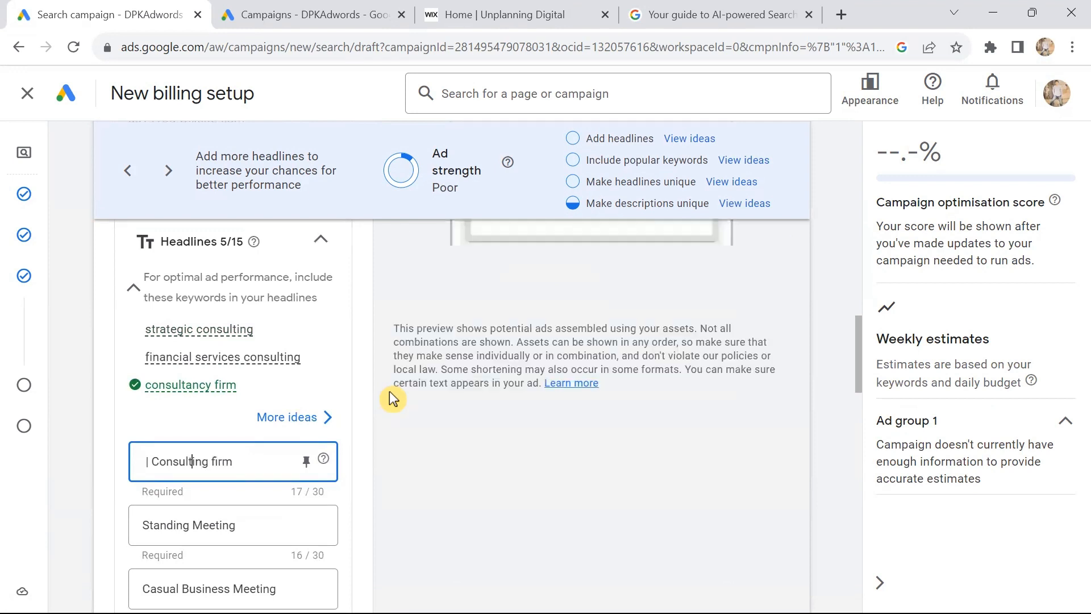
key(Left)
key(Left)
key(Left)
key(Left)
key(Left)
key(Left)
key(Left)
key(Left)
key(Left)
key(Left)
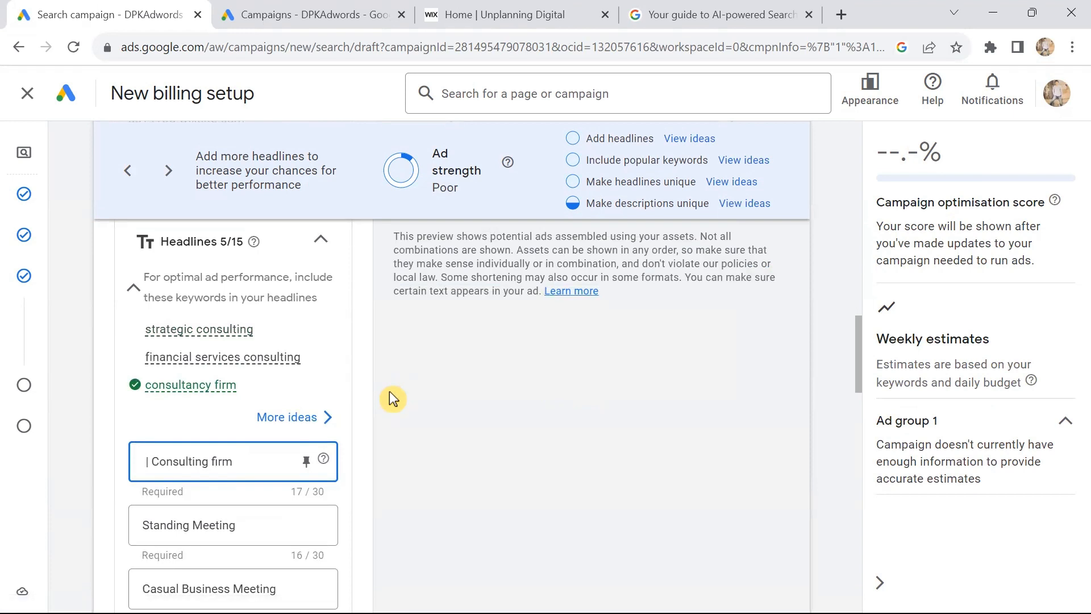
key(ctrl+a)
text(Digital)
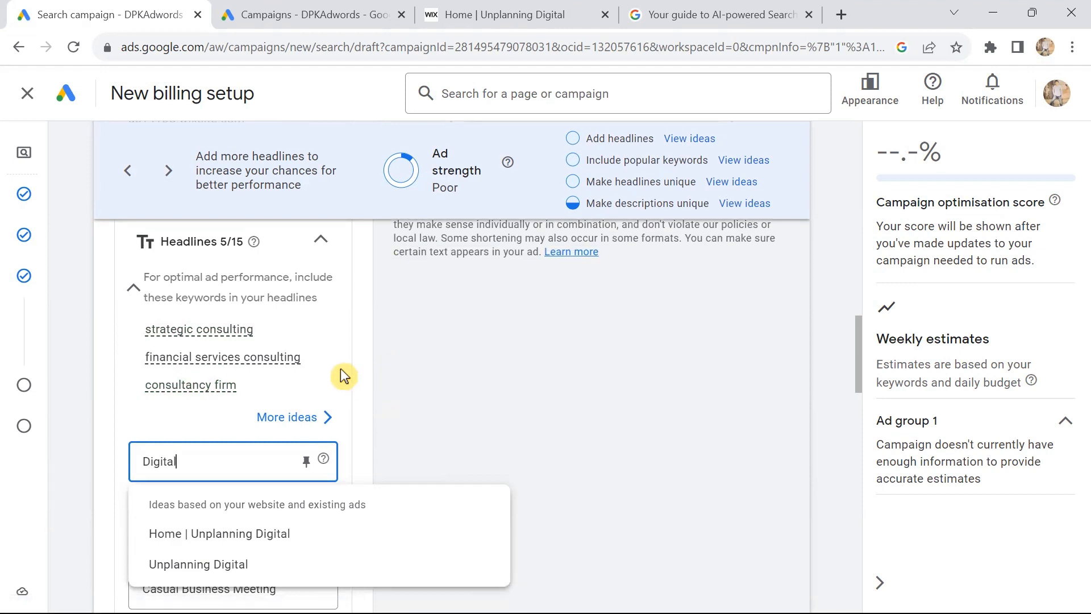
scroll(343, 375, down, 3)
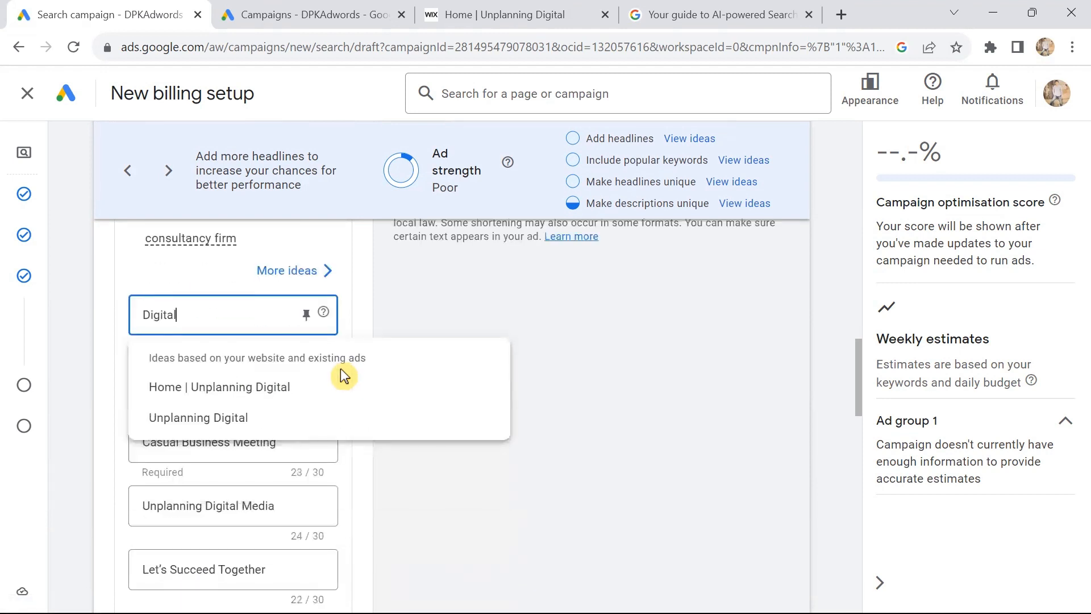
click(332, 247)
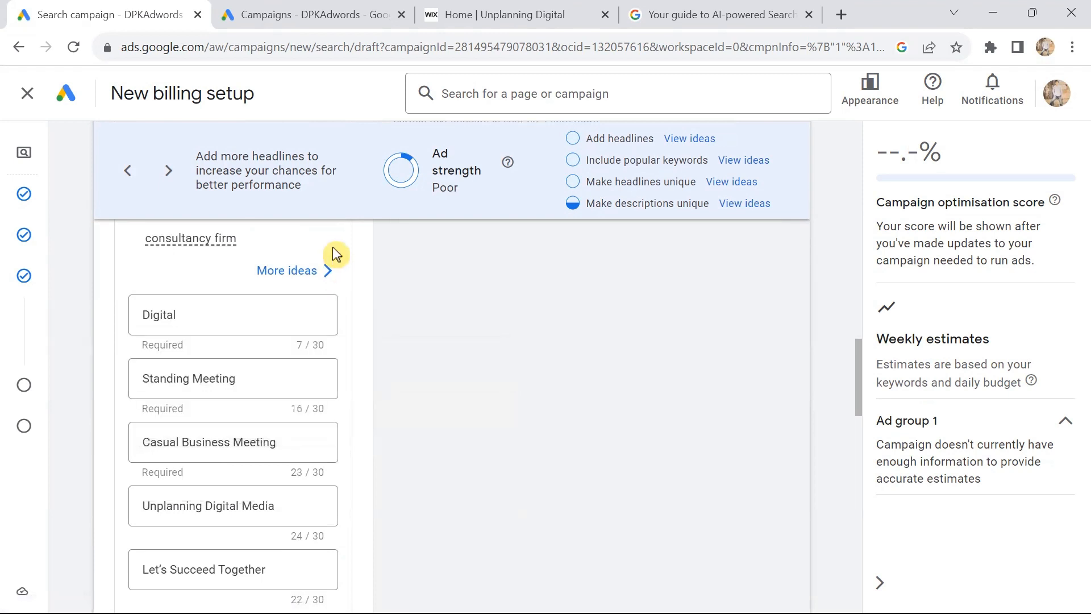
Extend the first headline to read "Digital | Straegic Consulting", with a capital C in "Consulting".
click(226, 315)
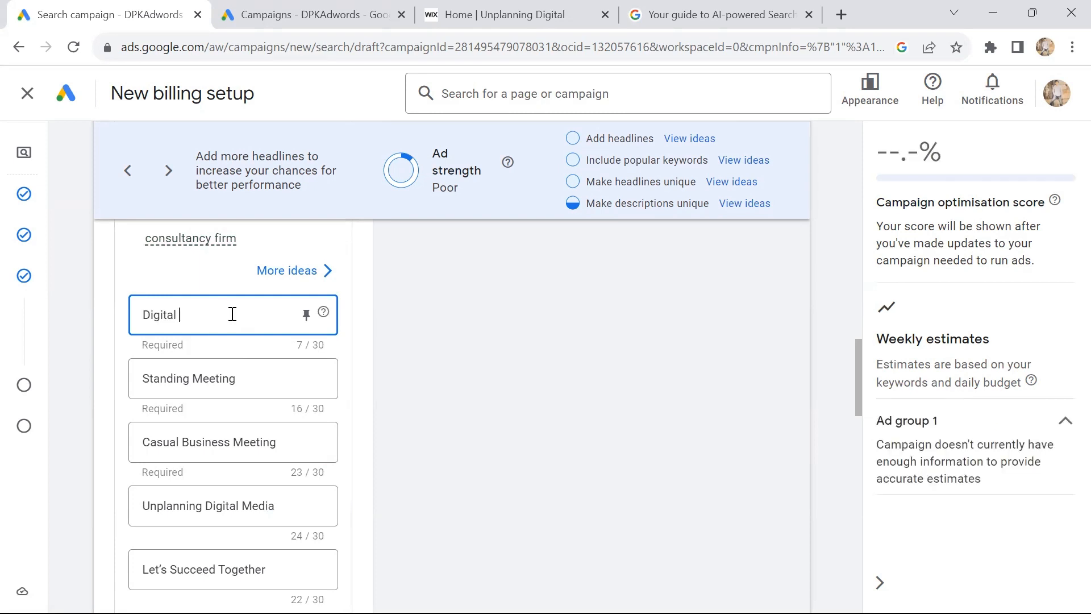
text(S)
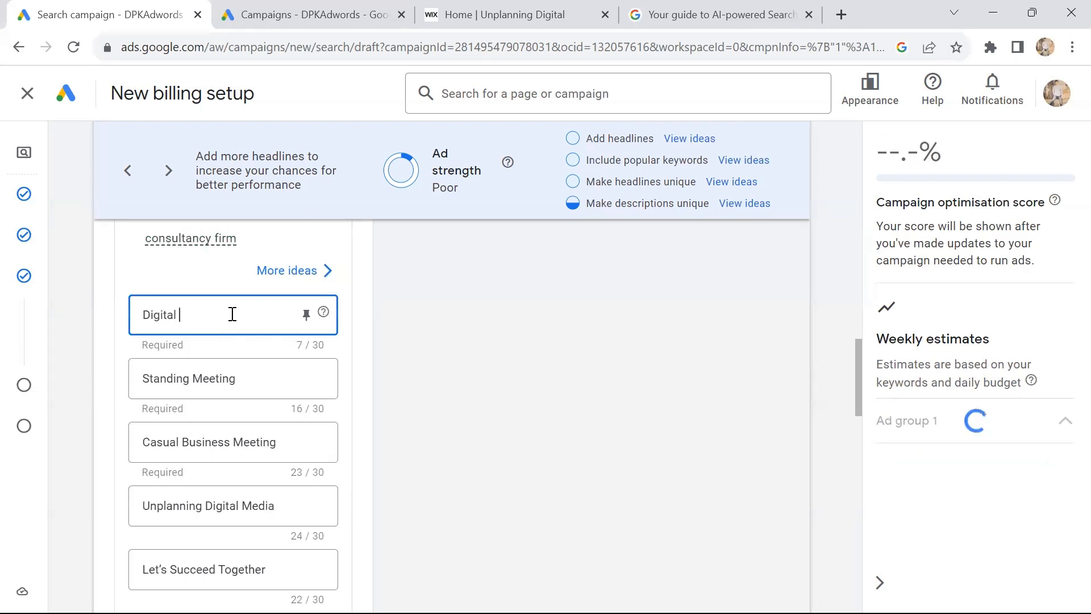
text(I)
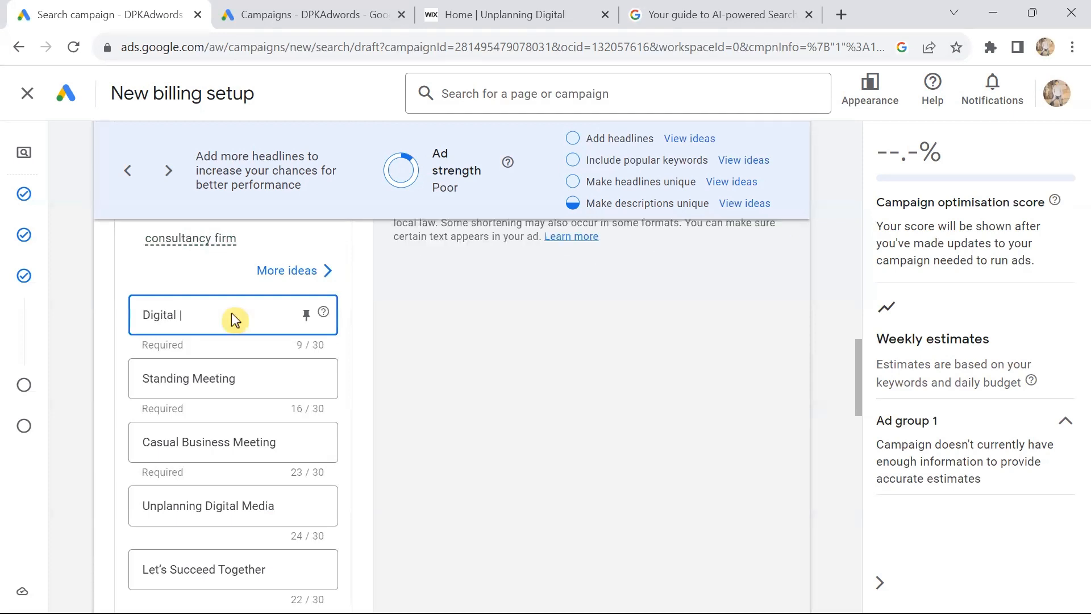
text( Strae)
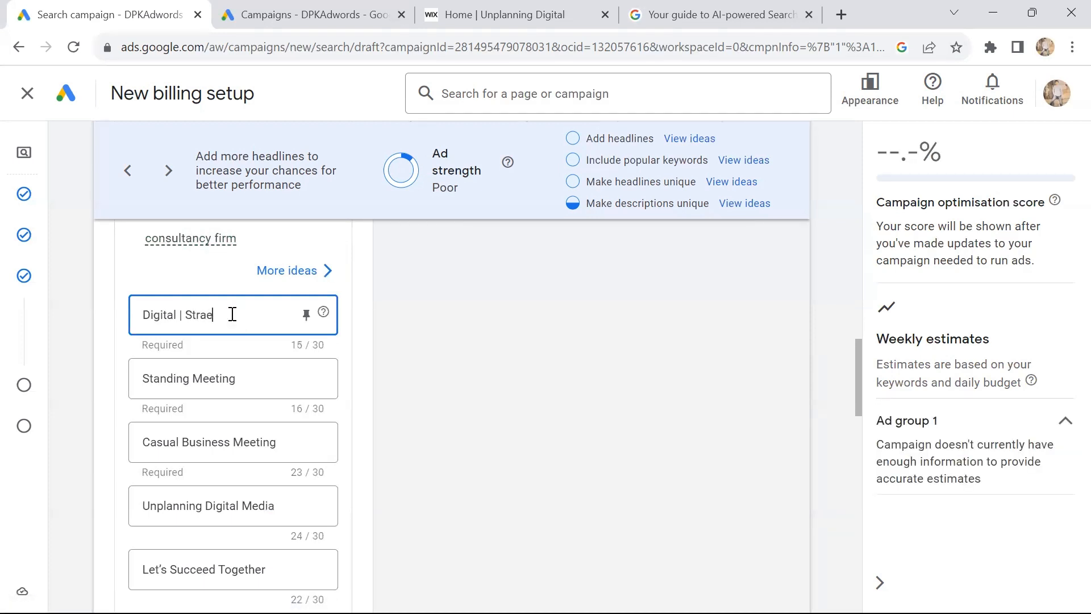
text(gic)
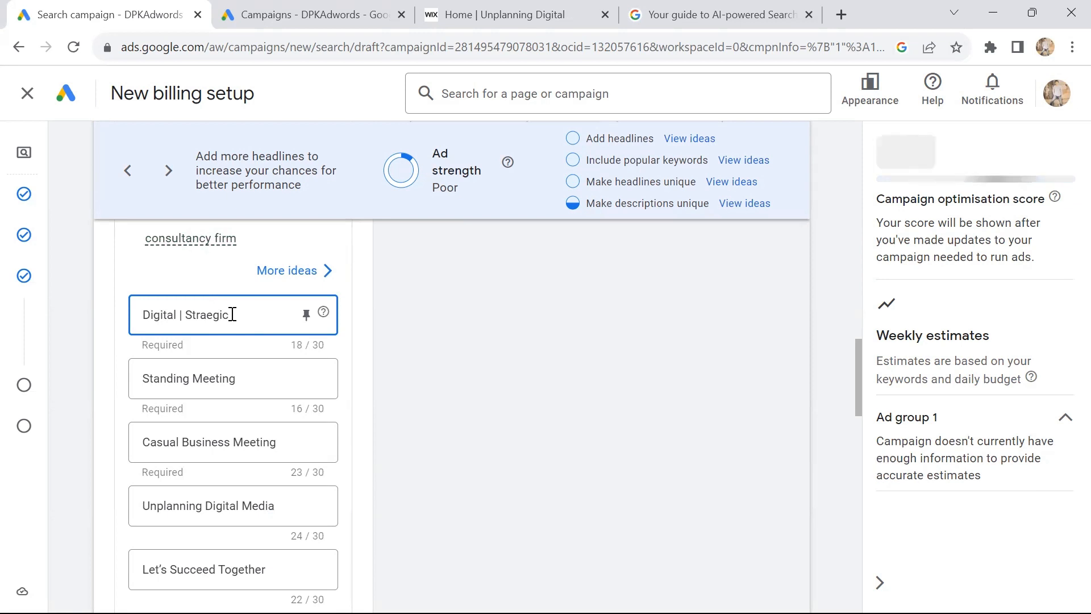
text( consulting)
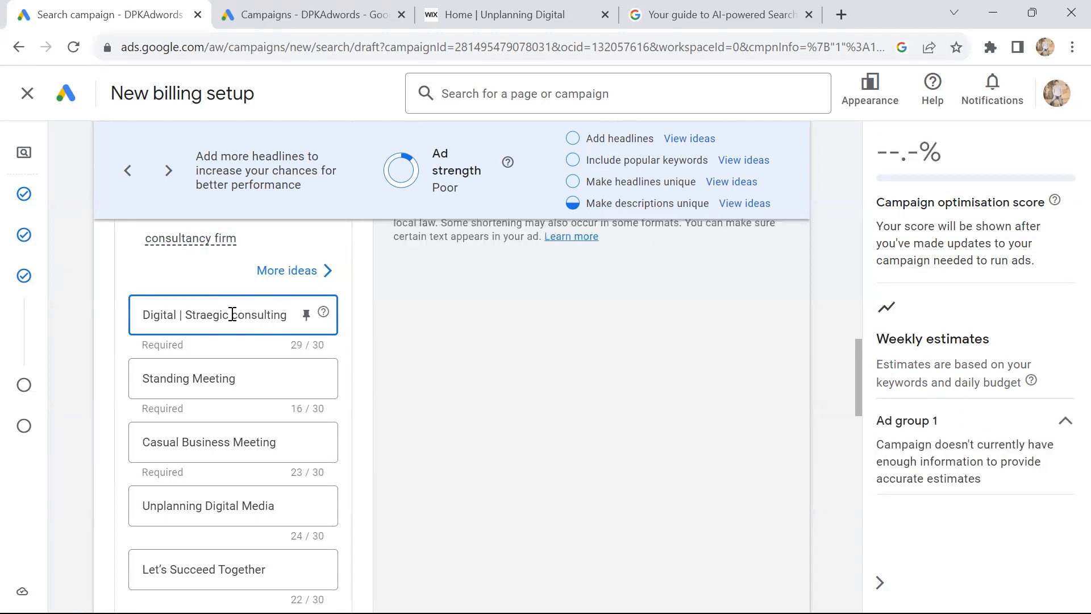
click(237, 315)
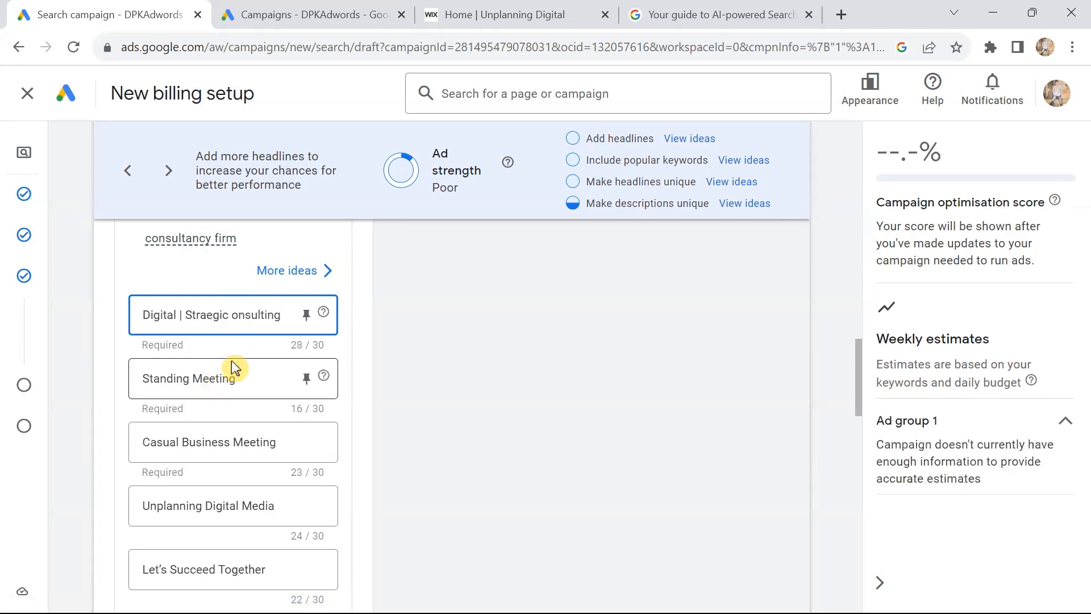
key(BackSpace)
text(C)
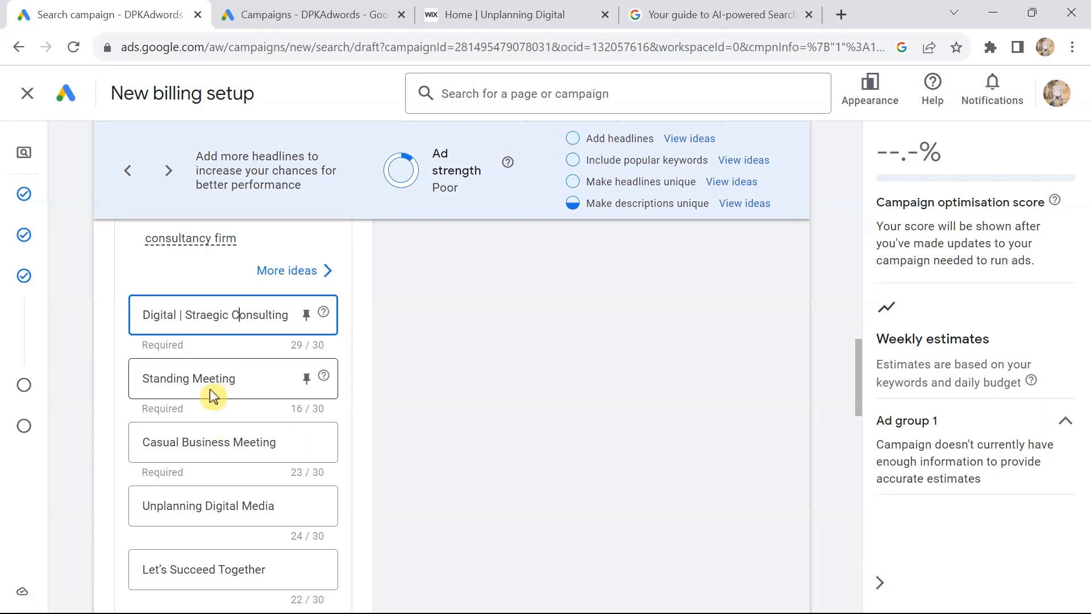
Review the list of ad headlines, from the edited first one down to the empty headline fields.
scroll(211, 393, down, 2)
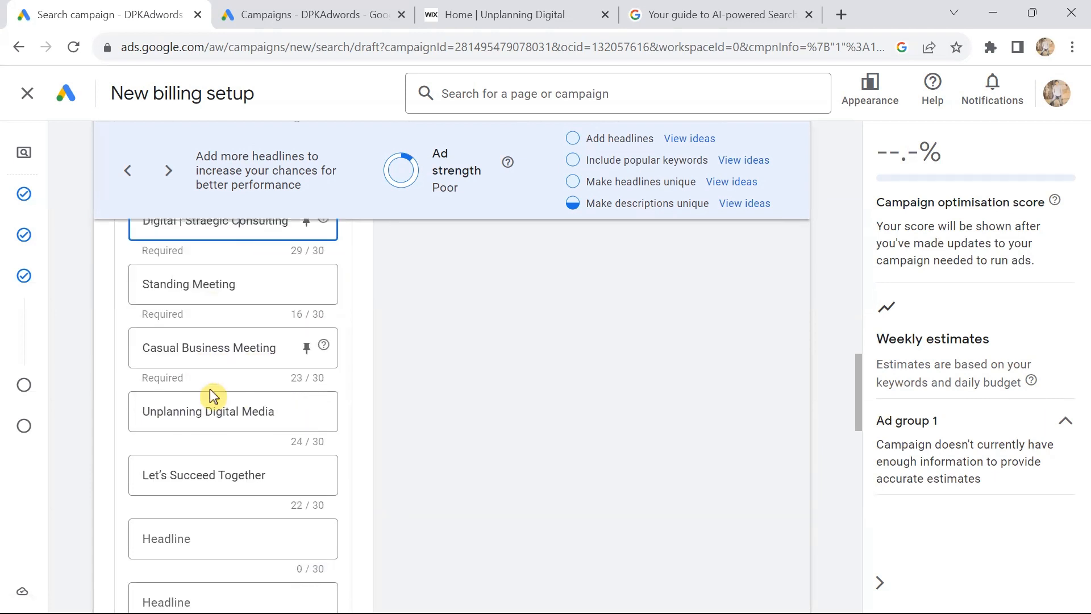
scroll(212, 393, down, 1)
scroll(212, 393, up, 3)
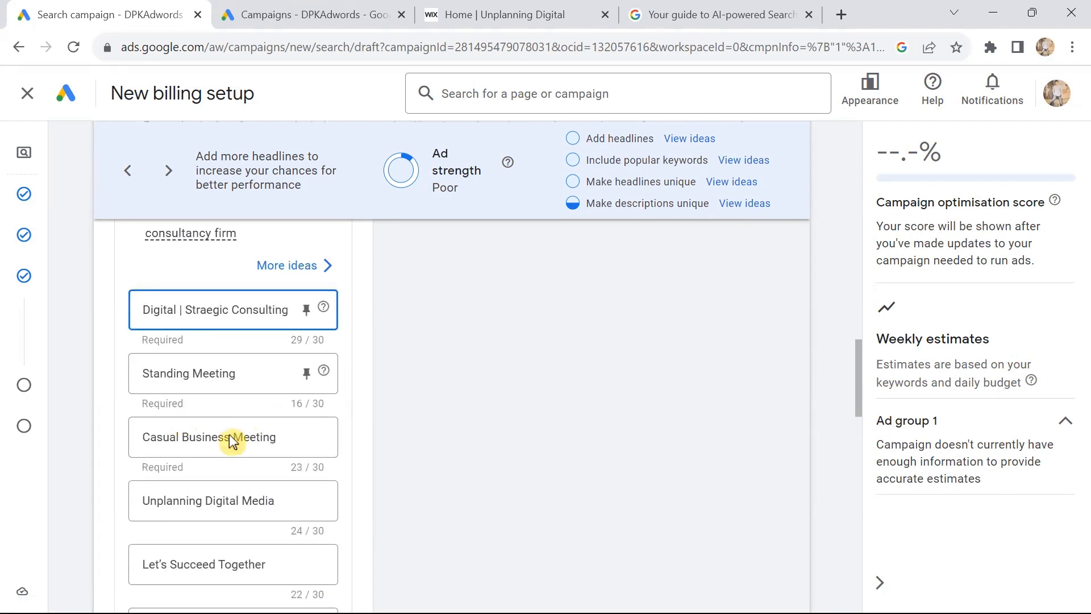
scroll(236, 440, down, 1)
scroll(234, 443, down, 1)
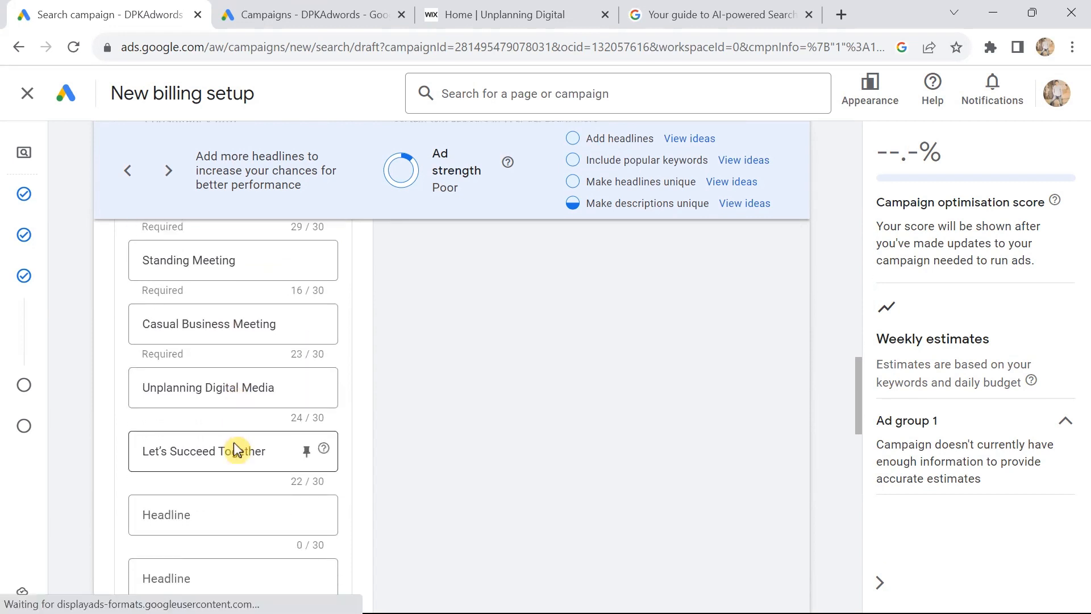
right_click(233, 443)
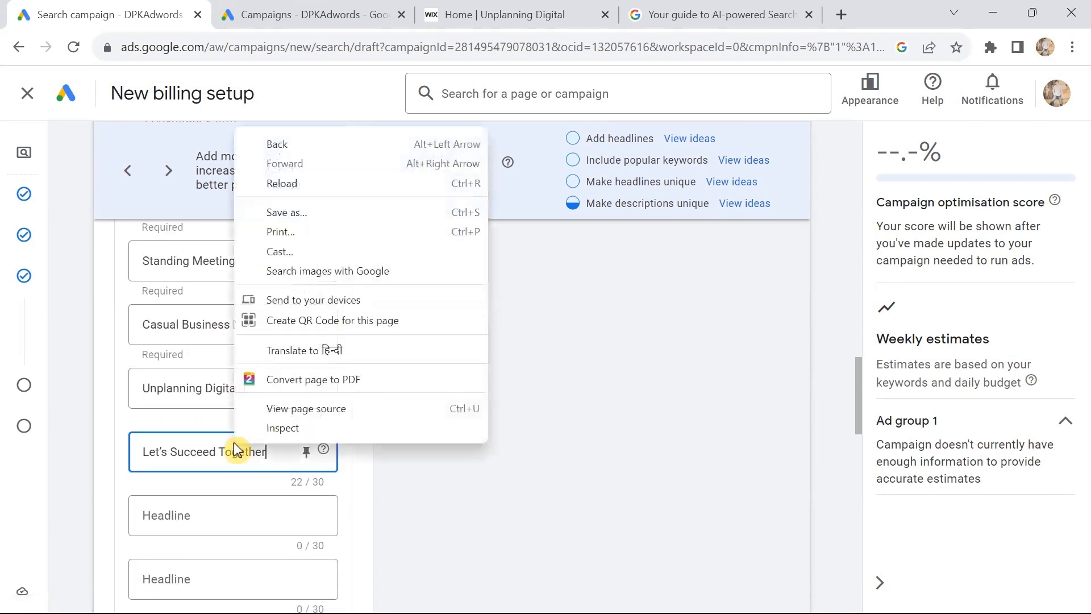
click(100, 378)
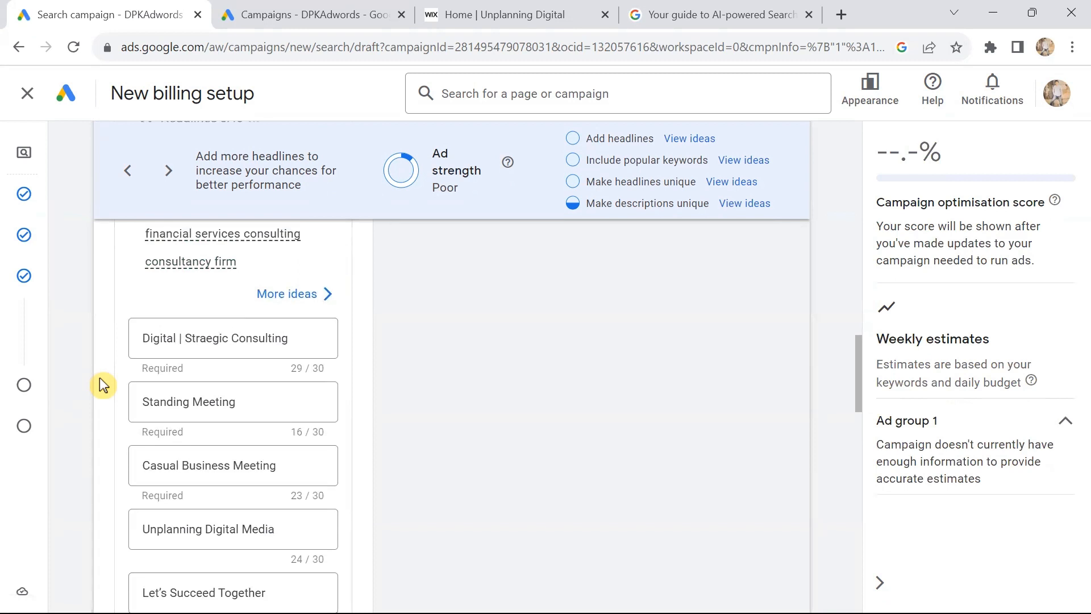
scroll(100, 378, down, 1)
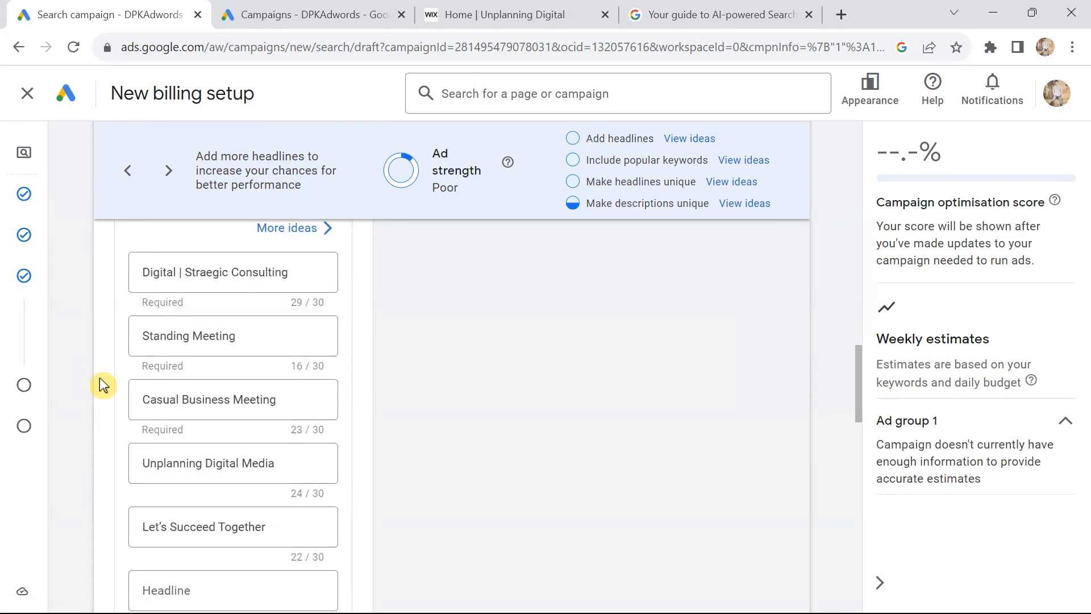
scroll(100, 378, up, 3)
scroll(100, 378, down, 3)
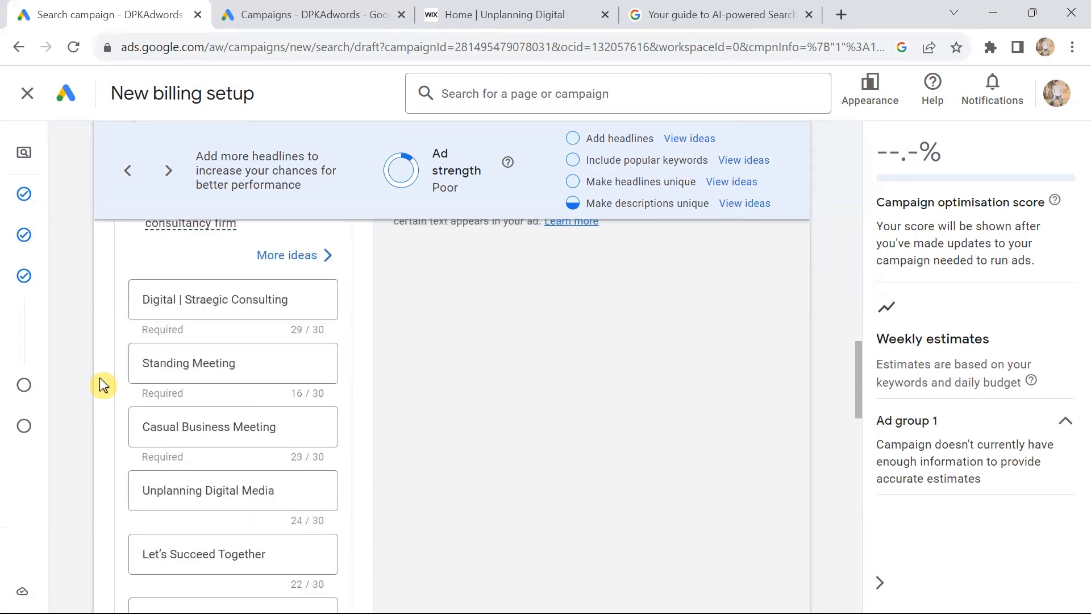
scroll(100, 378, down, 3)
scroll(100, 378, down, 3)
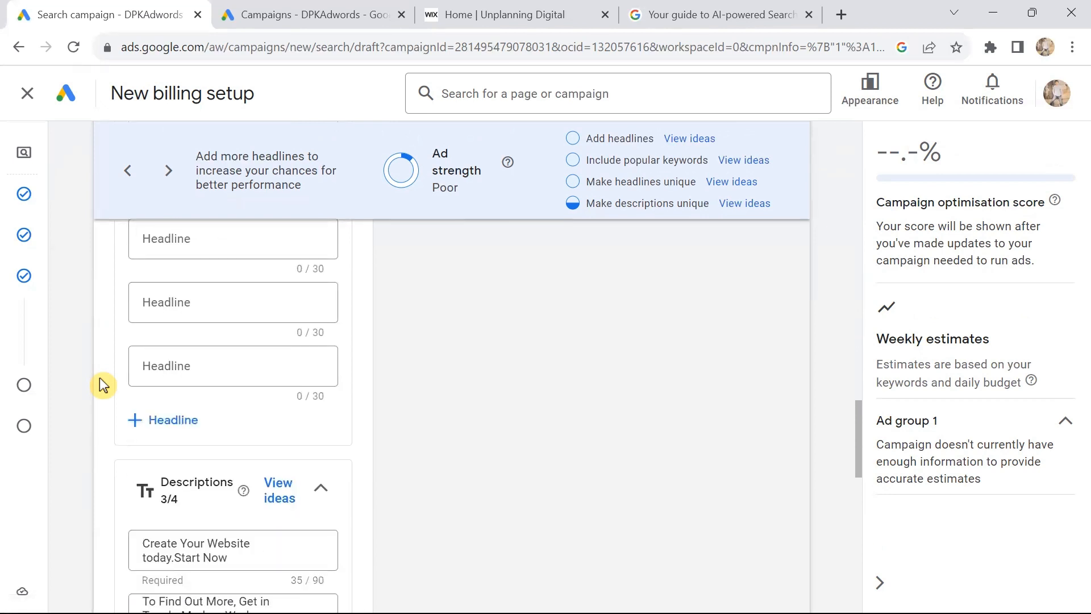
scroll(100, 377, up, 2)
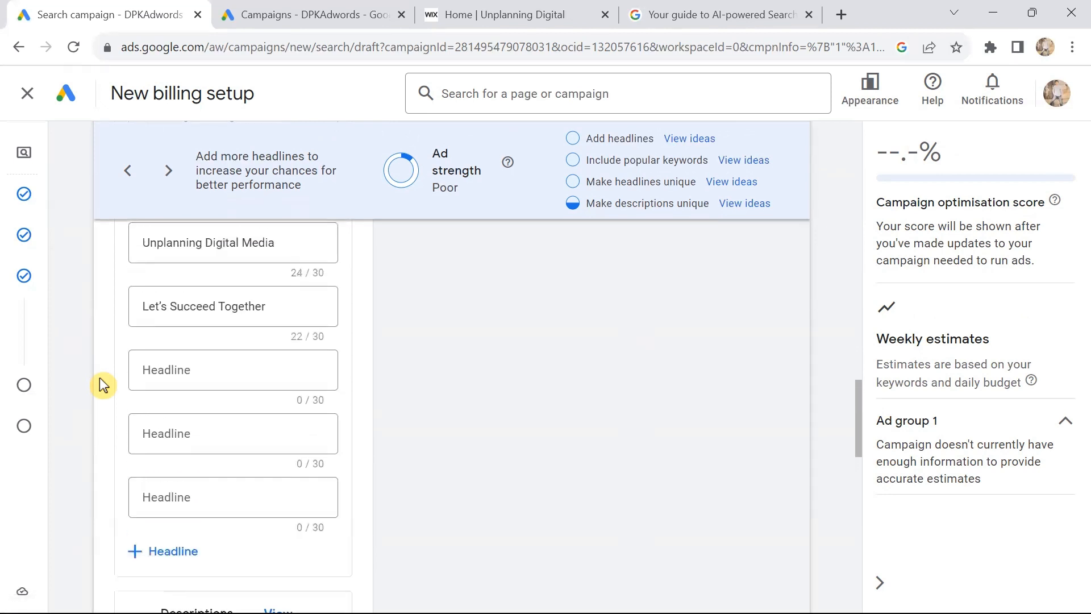
scroll(100, 378, up, 3)
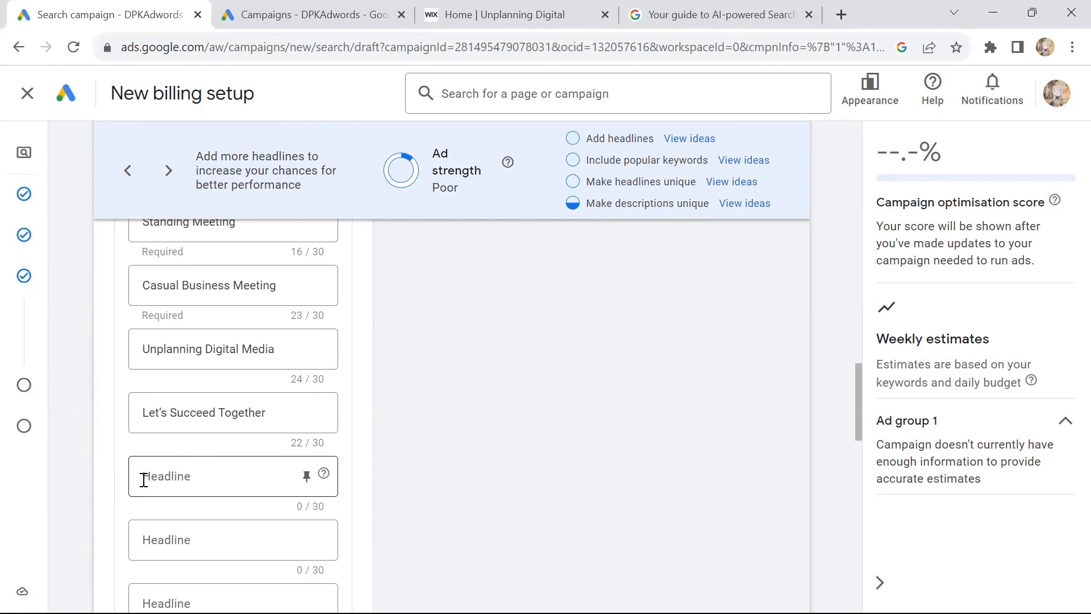
Look through the ad's descriptions, business name and logos, sitelinks and callouts sections.
scroll(143, 480, down, 2)
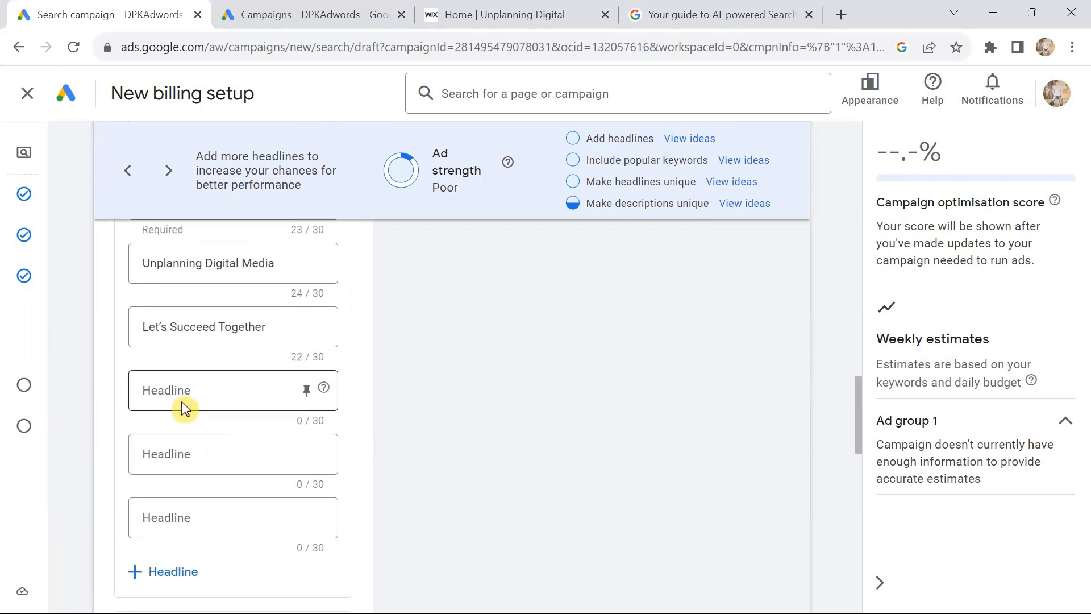
scroll(185, 406, down, 3)
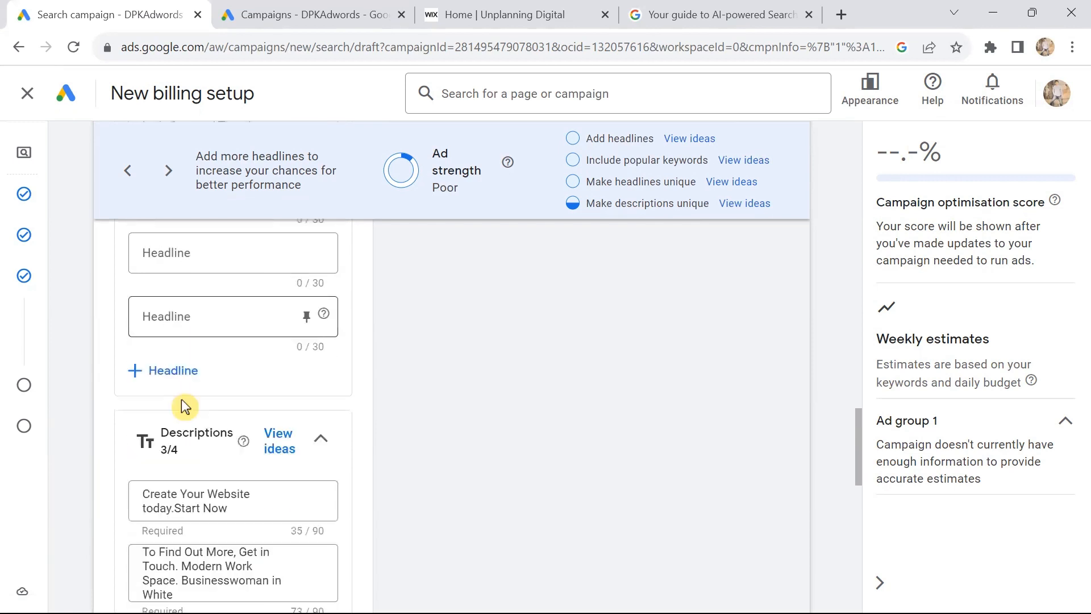
scroll(182, 402, down, 4)
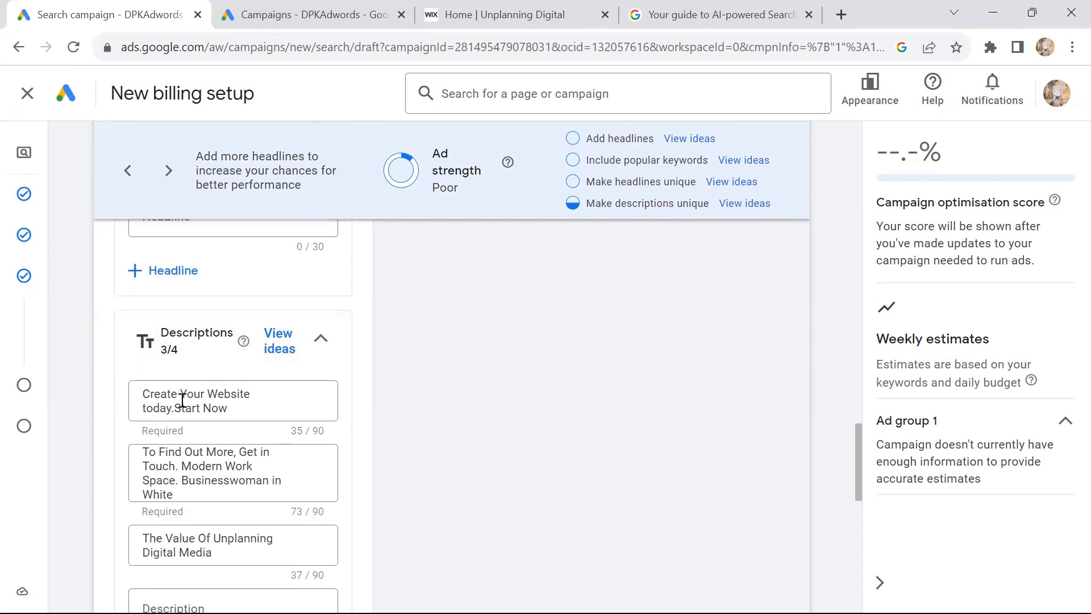
scroll(181, 400, down, 5)
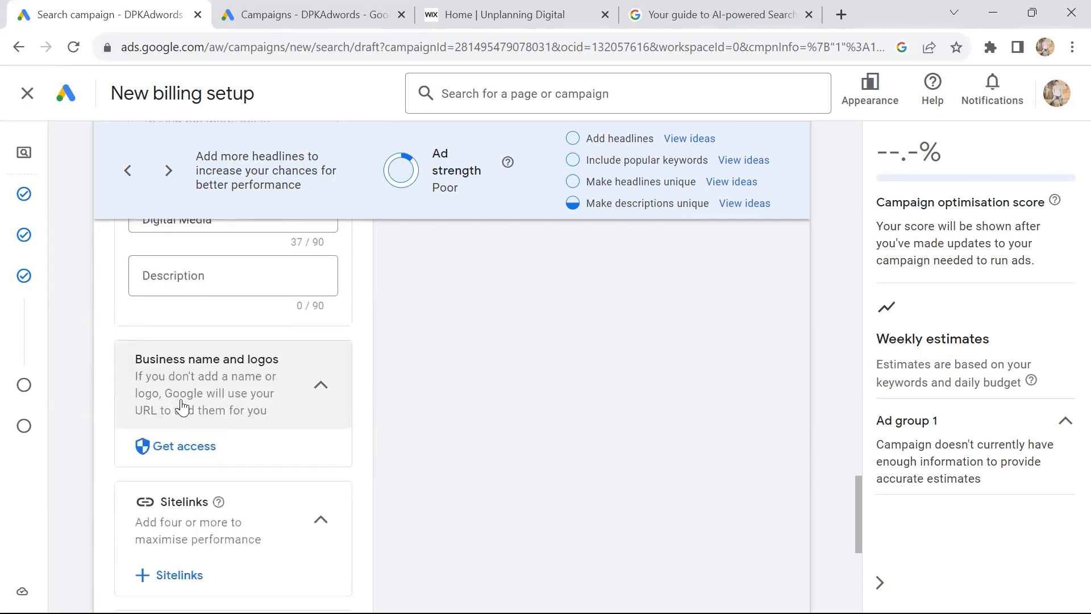
scroll(182, 407, down, 1)
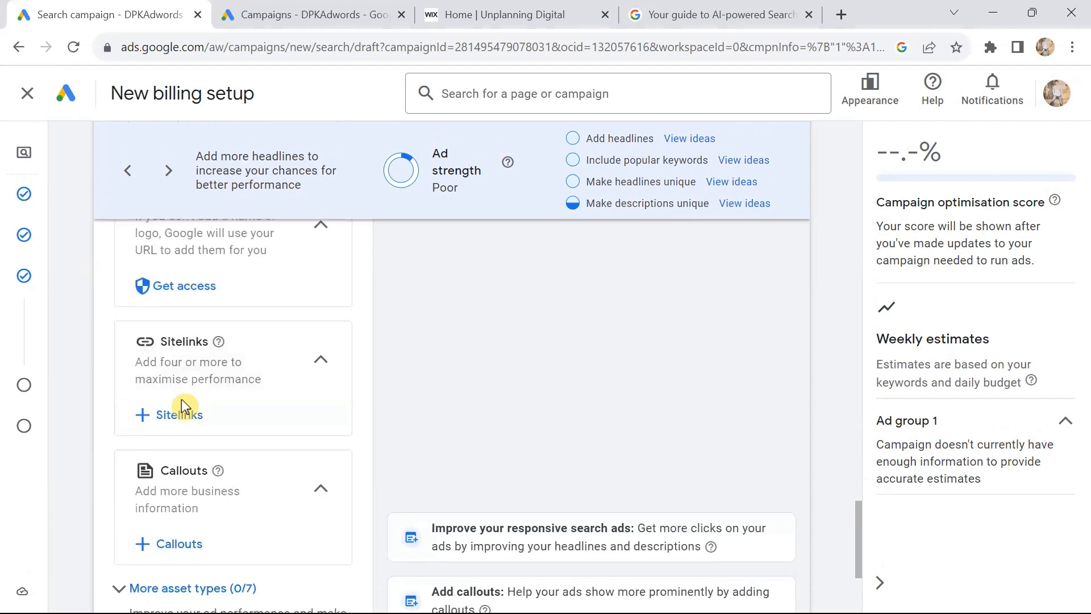
scroll(571, 368, up, 10)
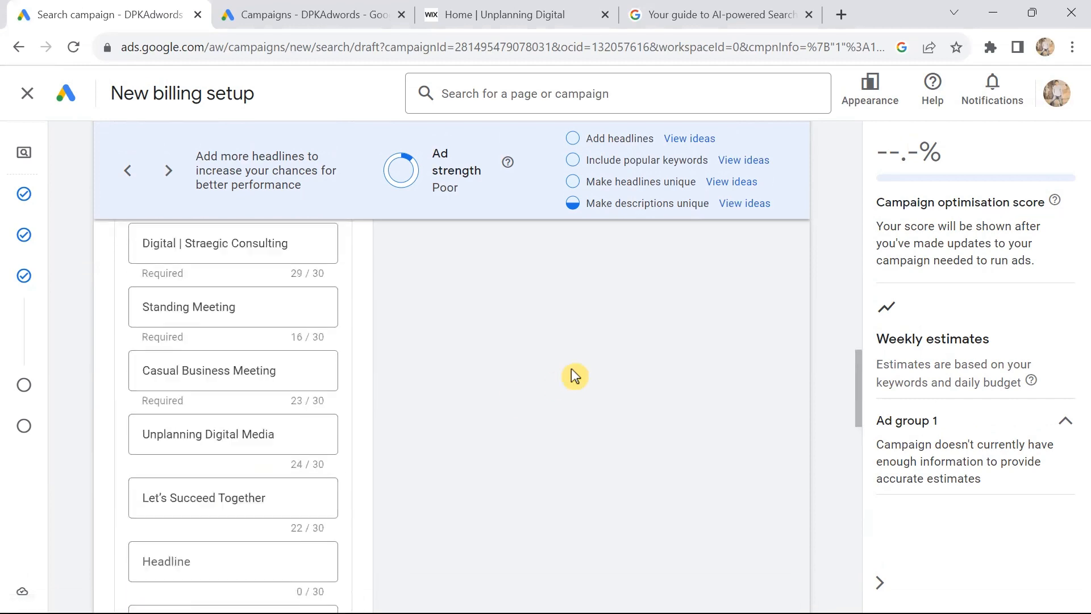
Examine the entered keywords, the suggested headline keywords and the mobile ad preview with the new first headline.
scroll(571, 368, up, 5)
scroll(571, 369, down, 5)
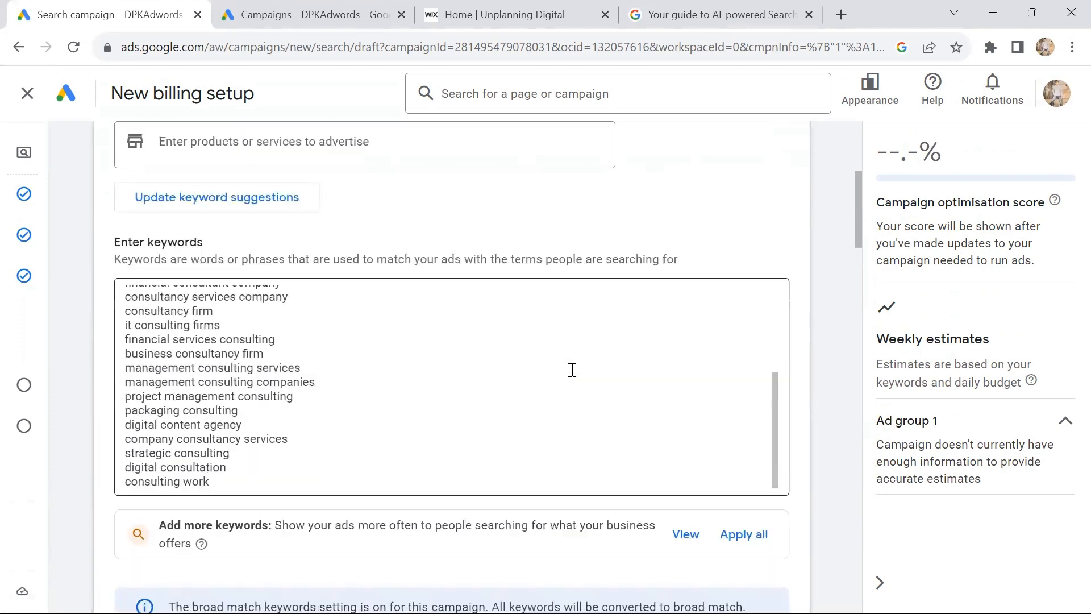
scroll(572, 370, down, 12)
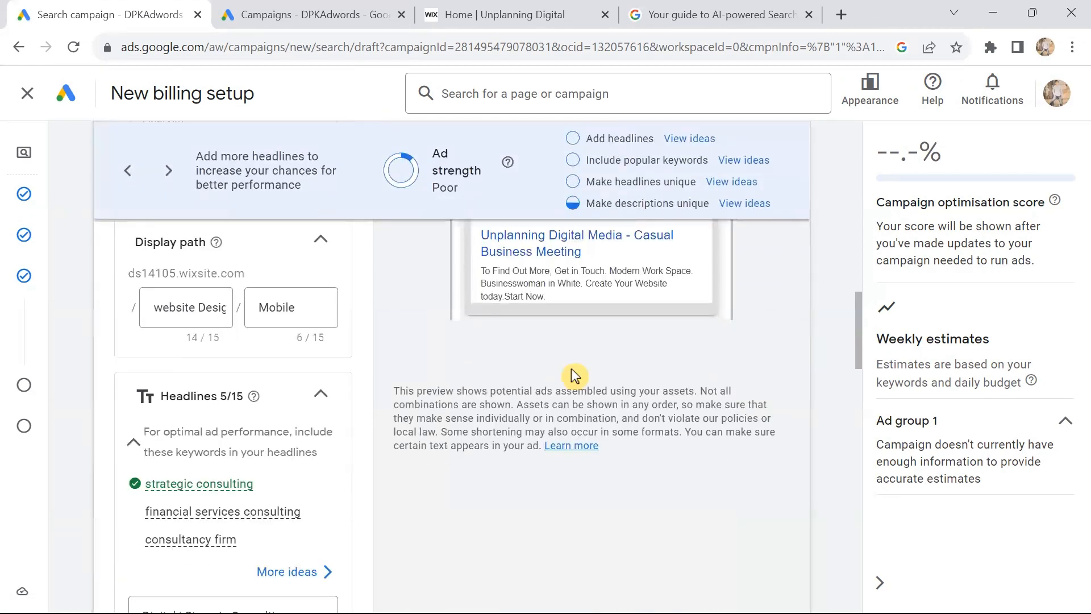
scroll(574, 375, up, 1)
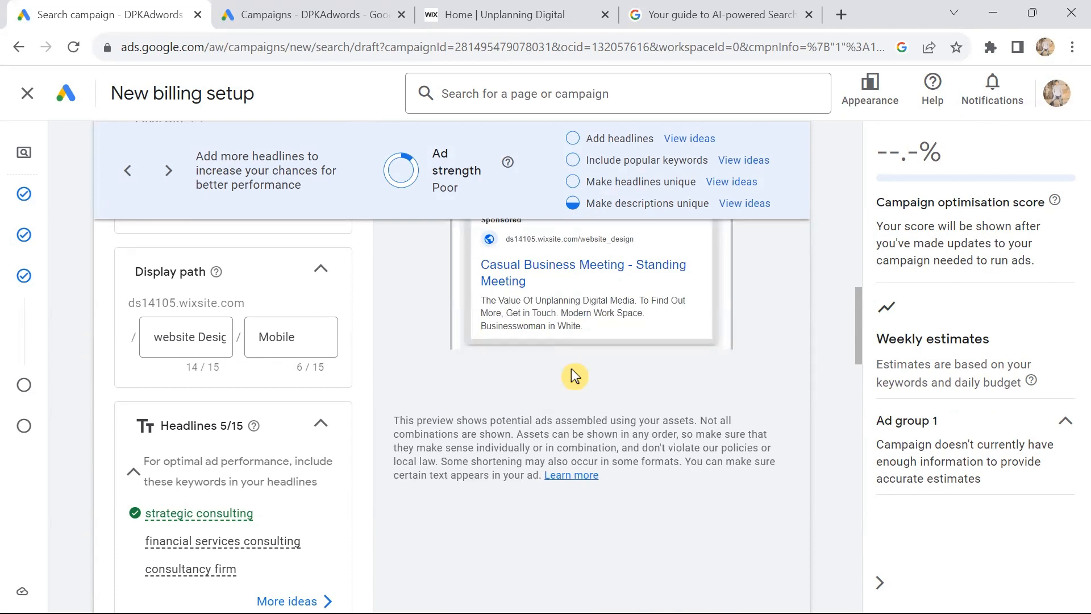
scroll(723, 312, up, 3)
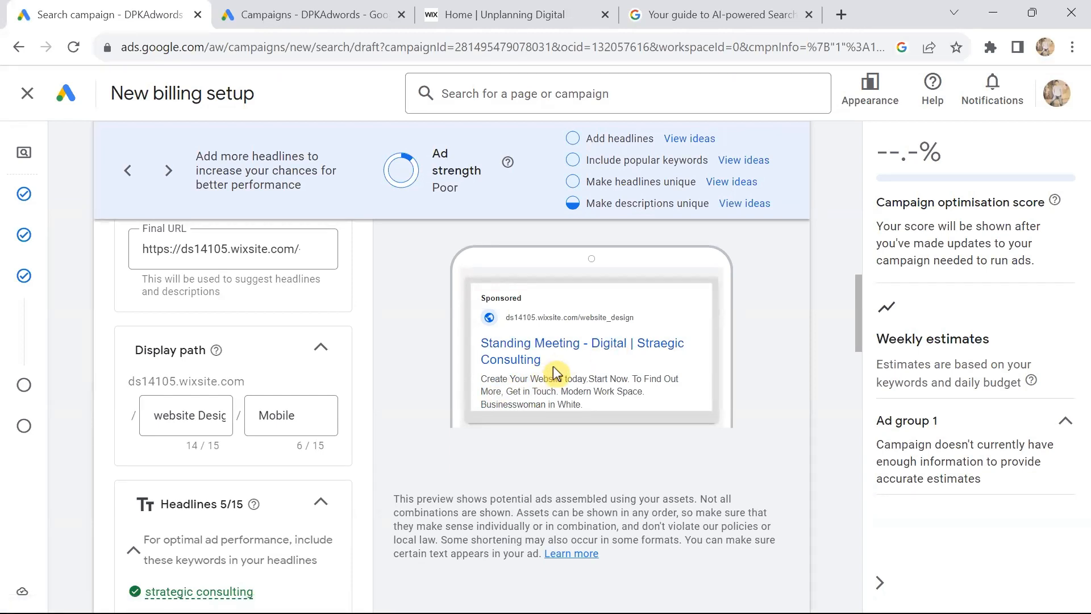
scroll(396, 355, up, 1)
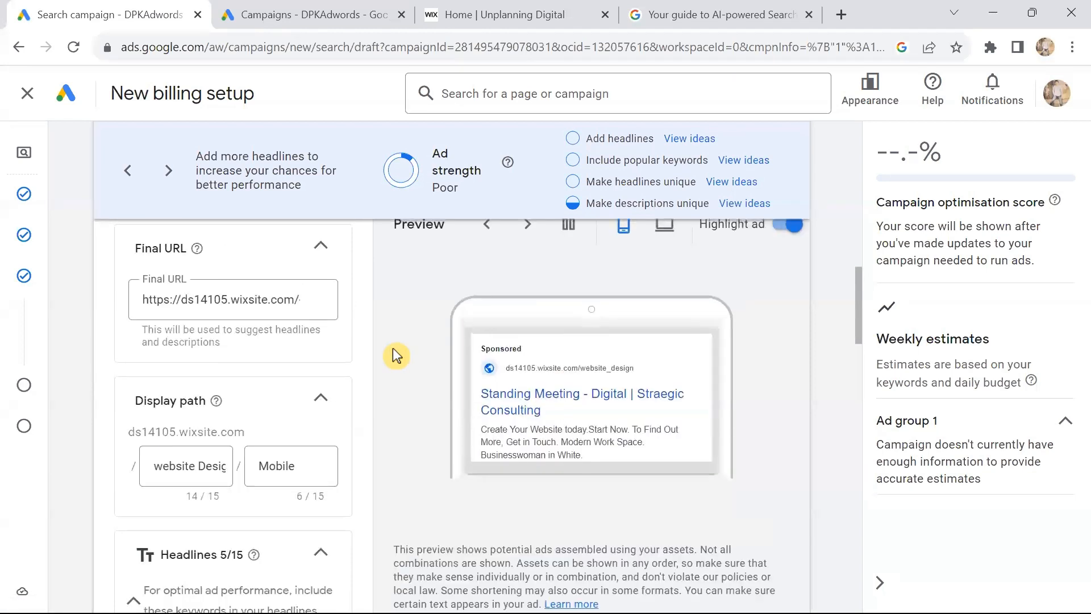
scroll(396, 355, up, 1)
scroll(396, 355, down, 4)
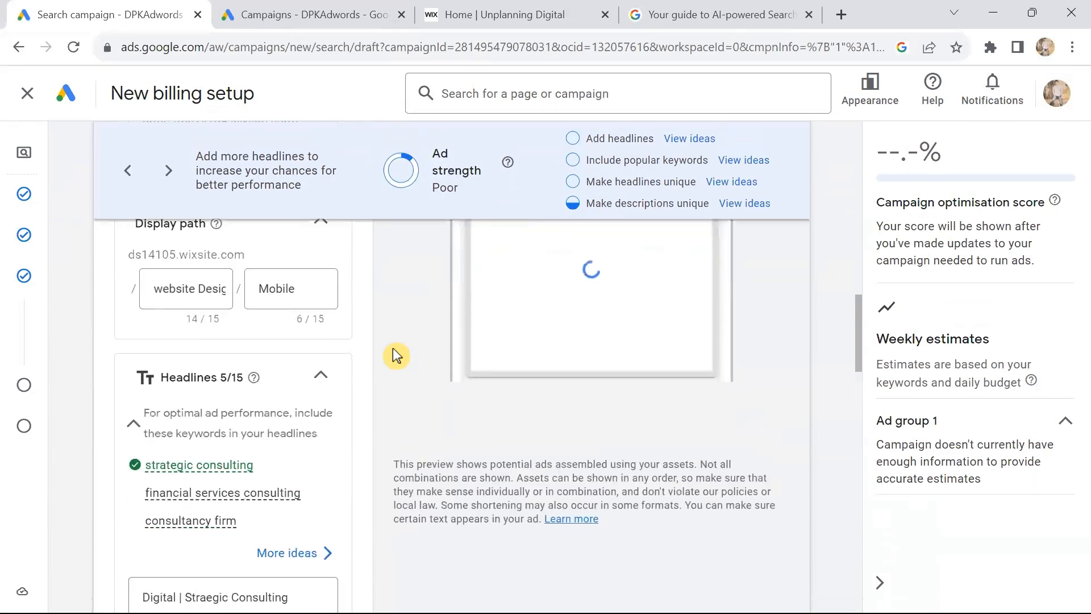
Correct the spelling in the first headline so that it reads "Digital | Strategic Consulting".
scroll(397, 356, down, 2)
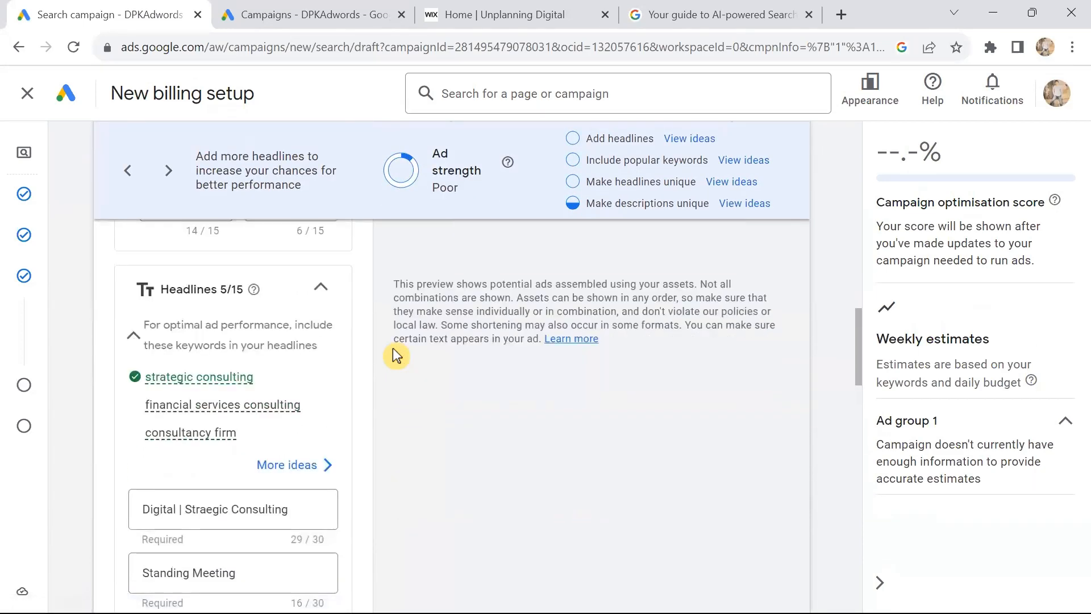
click(205, 507)
text(tra)
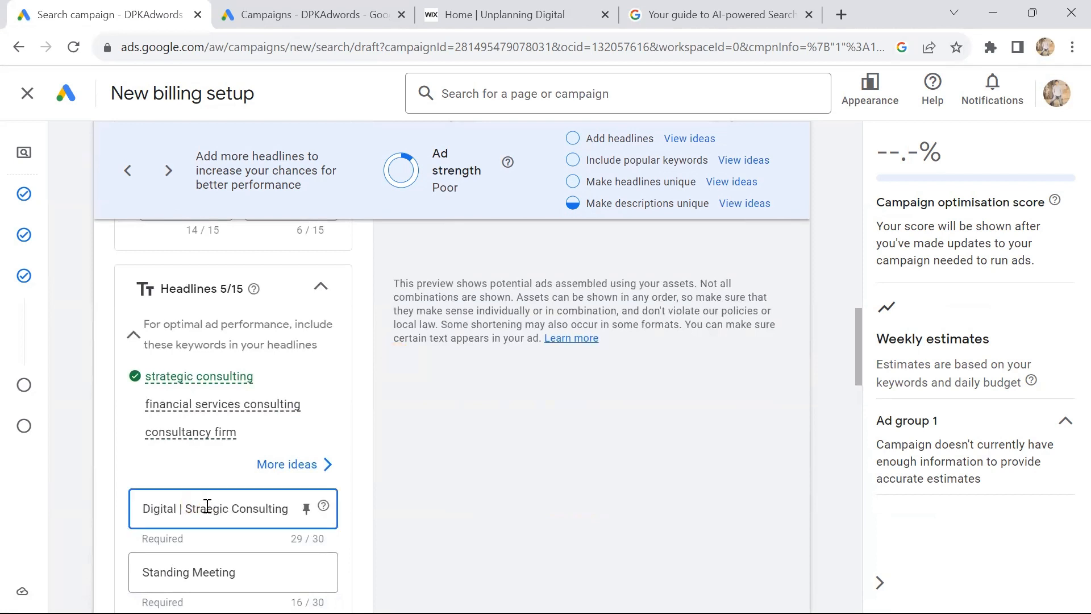
text(t)
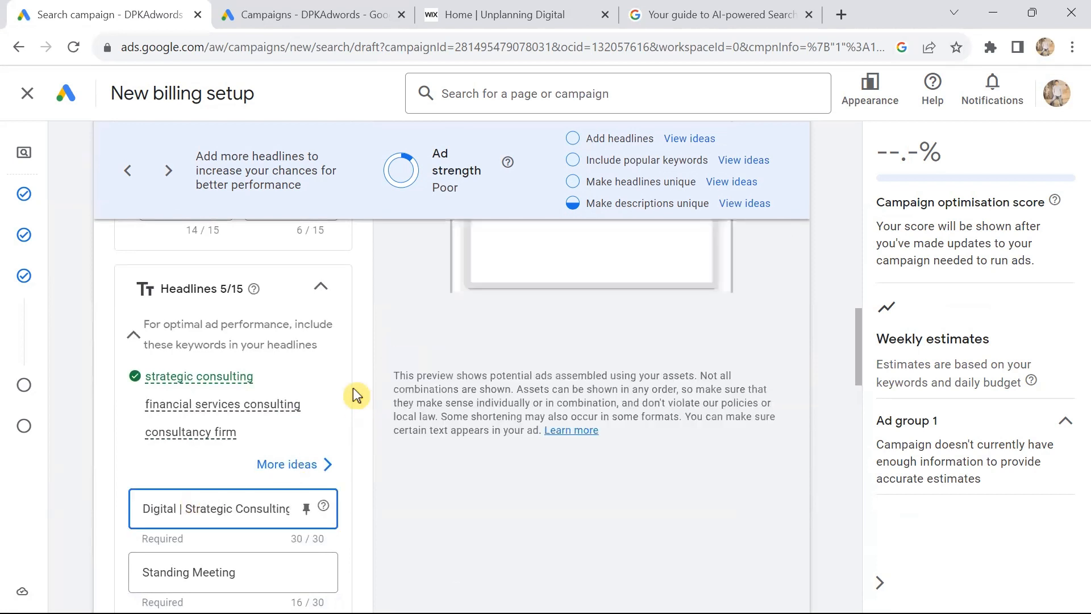
scroll(354, 395, up, 2)
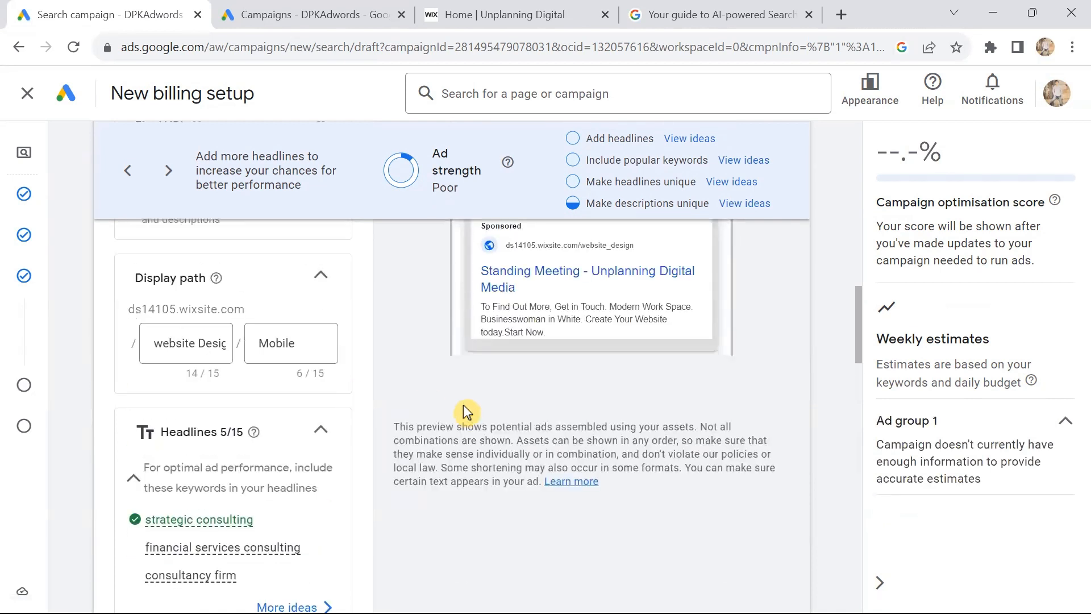
scroll(374, 472, down, 2)
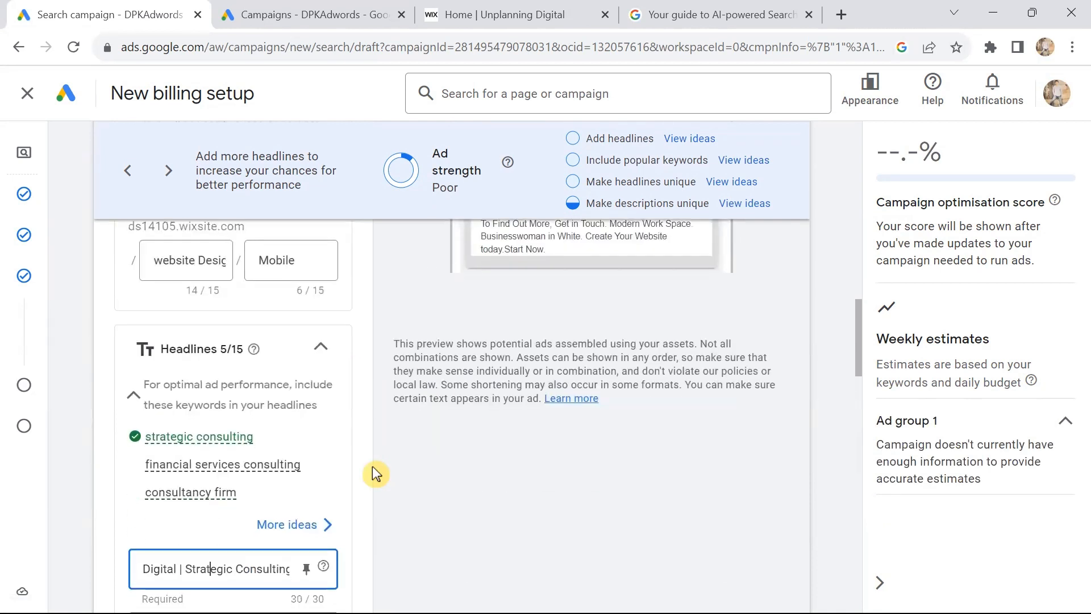
Review the ad headlines one by one and the suggested ideas for the first empty headline field.
scroll(374, 471, down, 1)
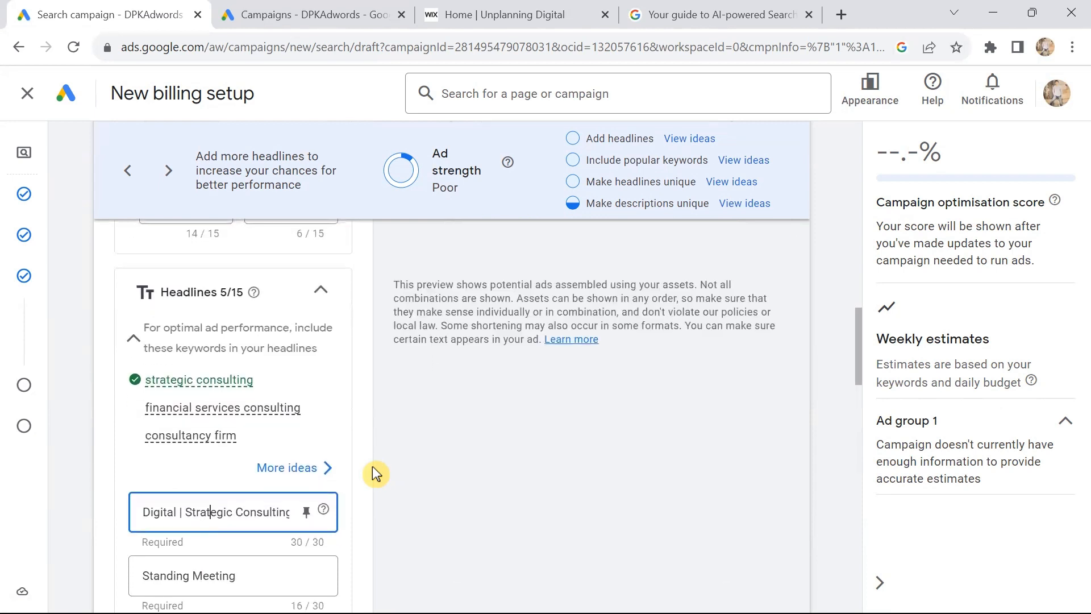
scroll(375, 474, down, 2)
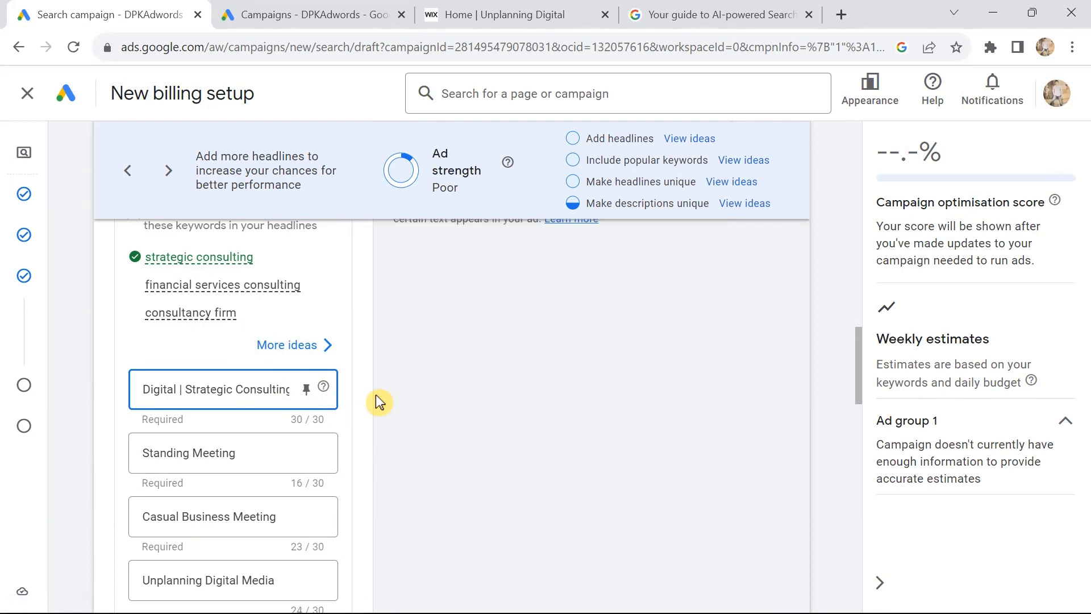
scroll(377, 395, down, 2)
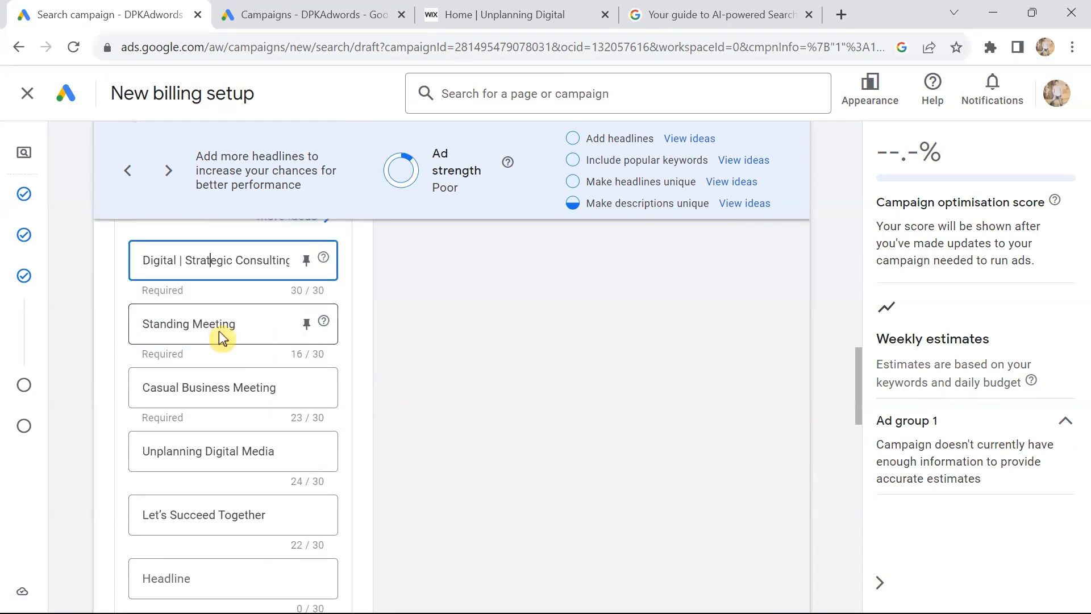
click(260, 327)
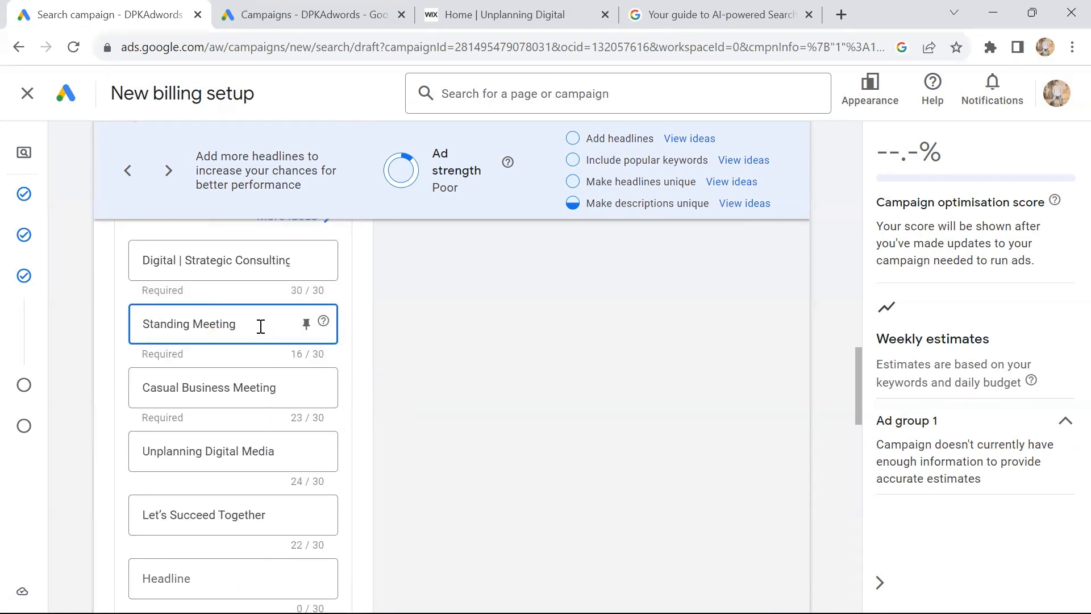
click(229, 390)
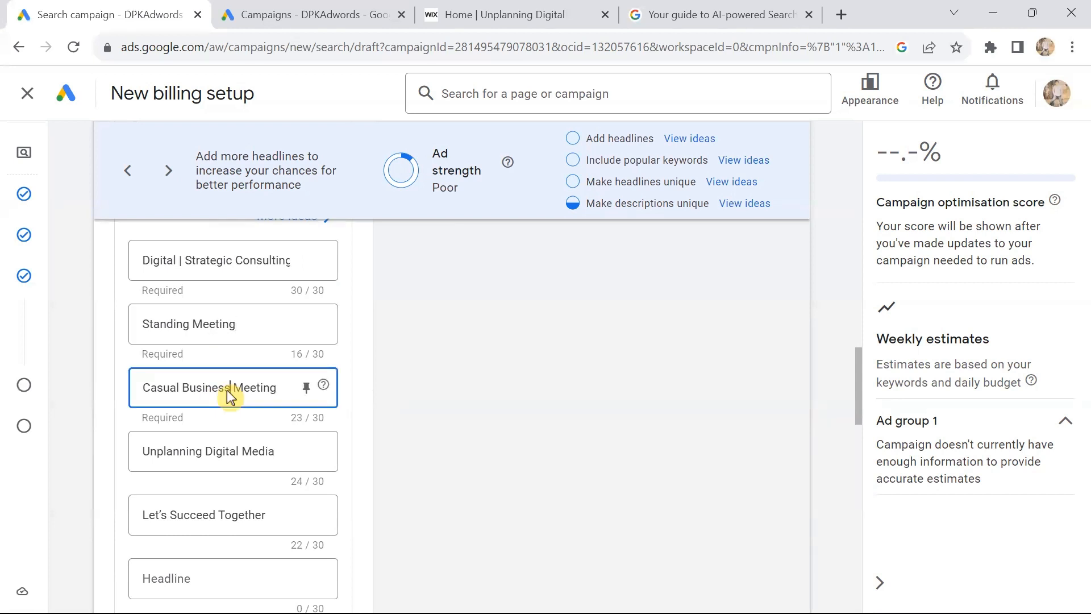
click(288, 440)
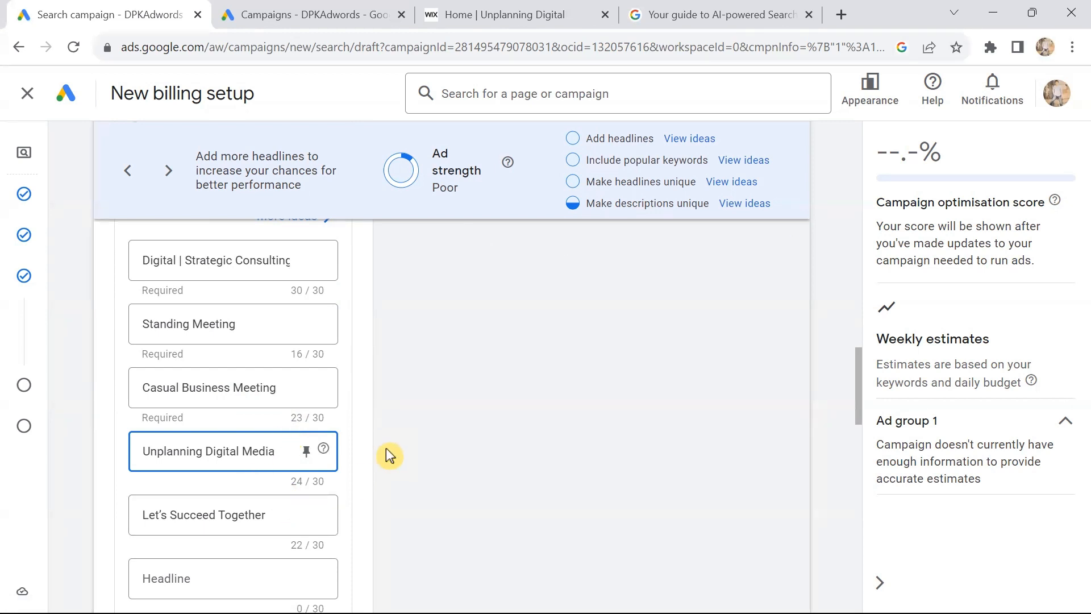
scroll(310, 437, down, 3)
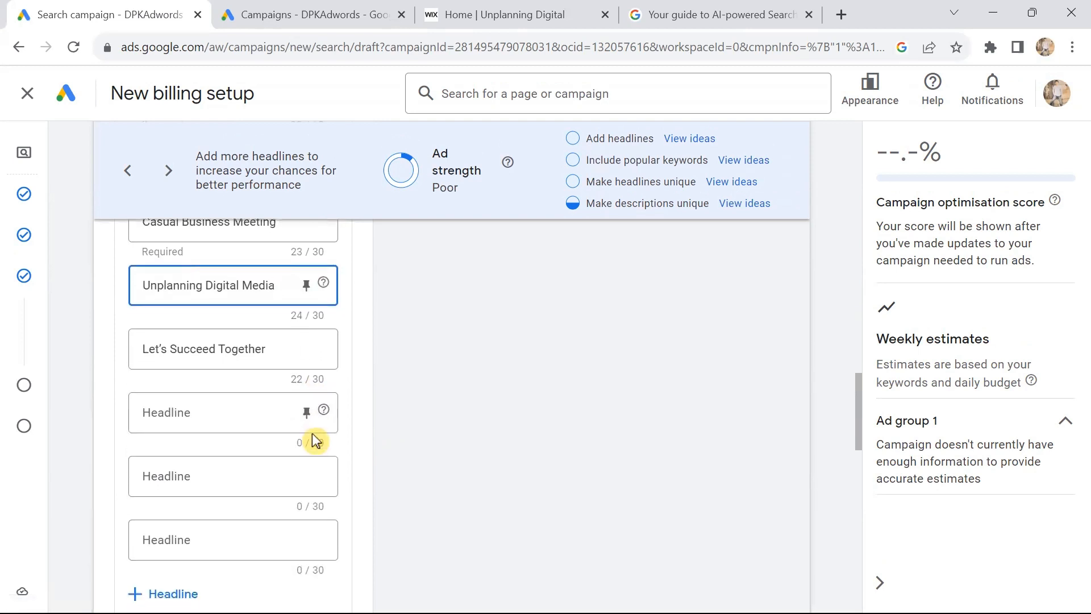
scroll(204, 359, down, 2)
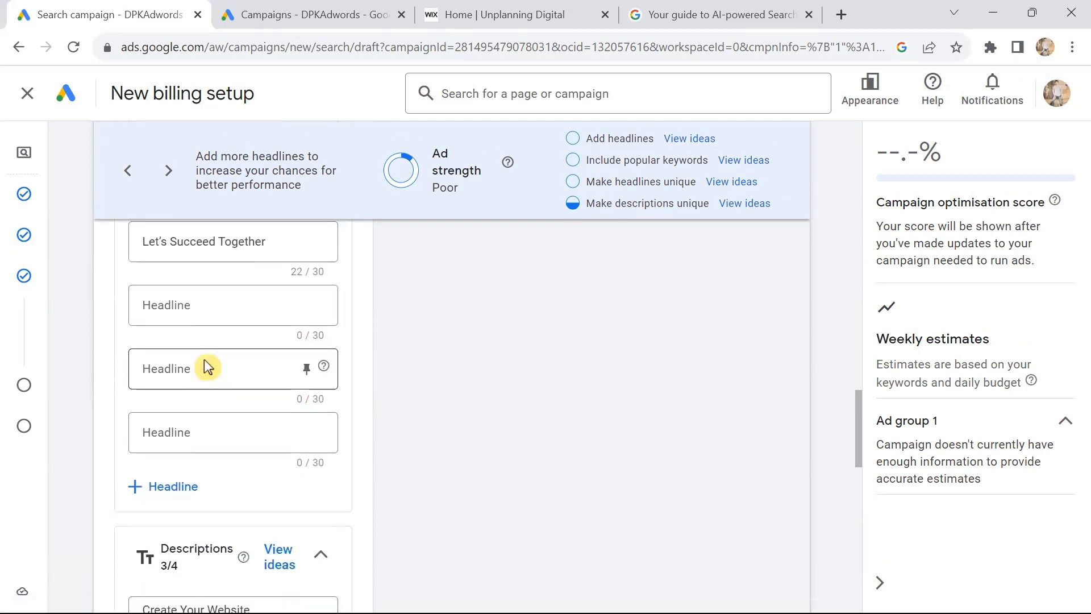
click(212, 300)
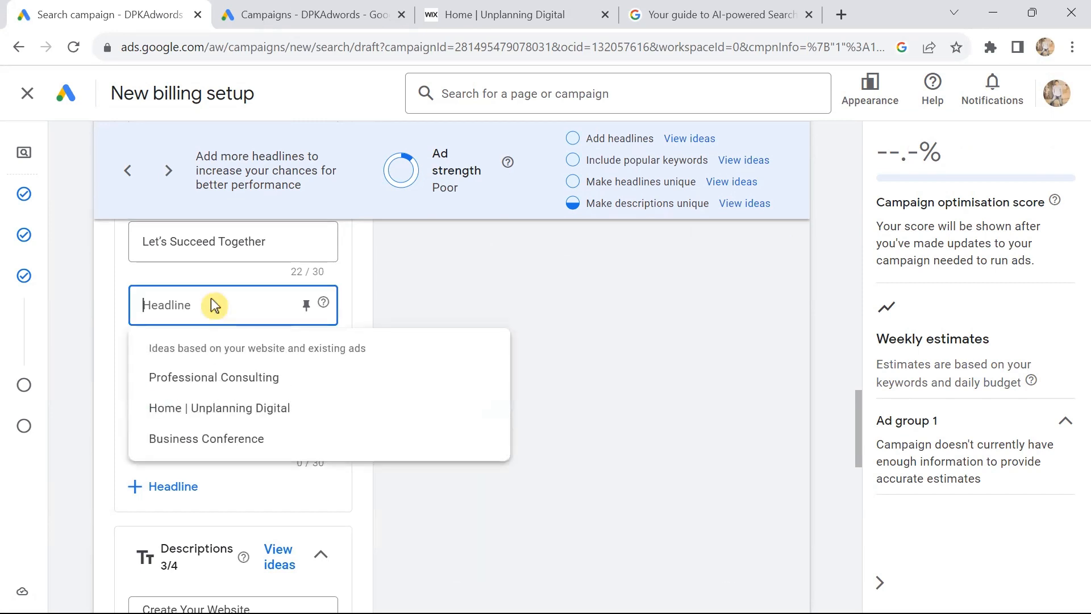
click(404, 268)
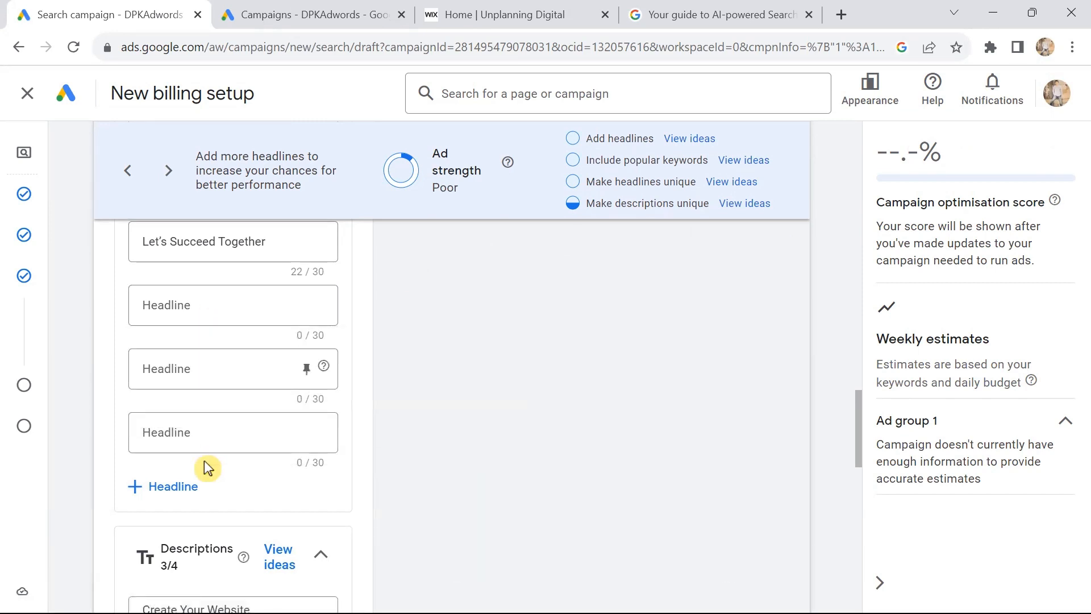
Open the campaign-level sitelinks selection for the ad.
scroll(237, 478, down, 2)
scroll(239, 477, down, 2)
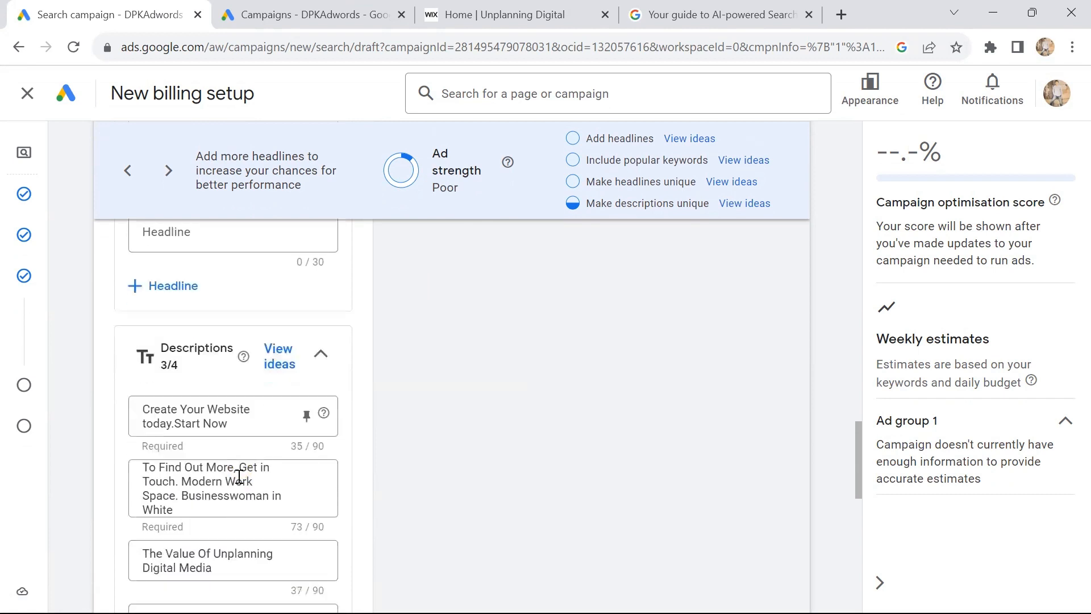
scroll(237, 475, down, 2)
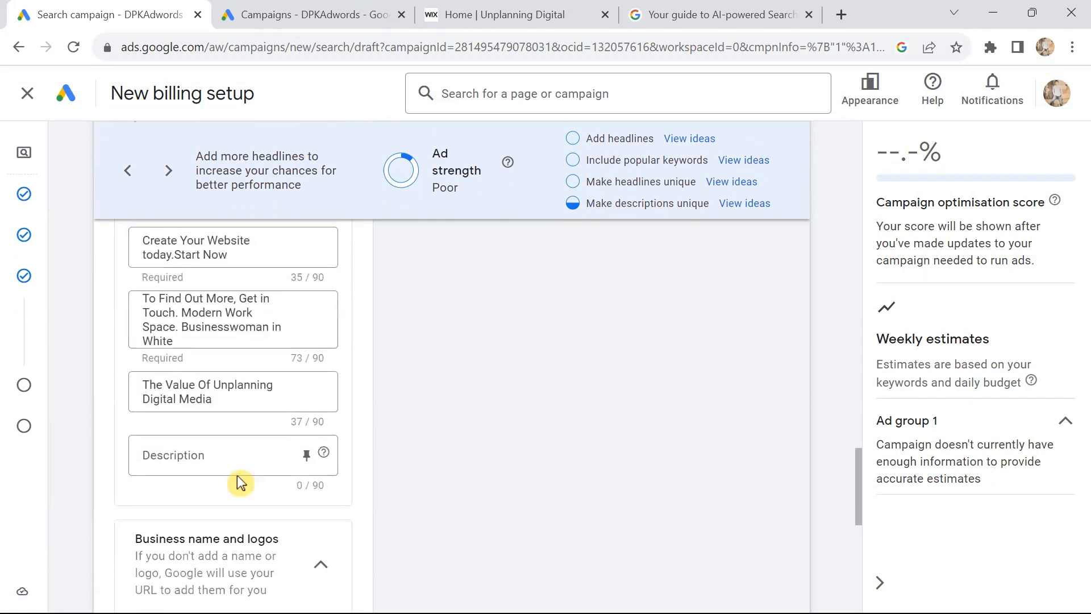
scroll(237, 475, down, 1)
scroll(239, 484, down, 3)
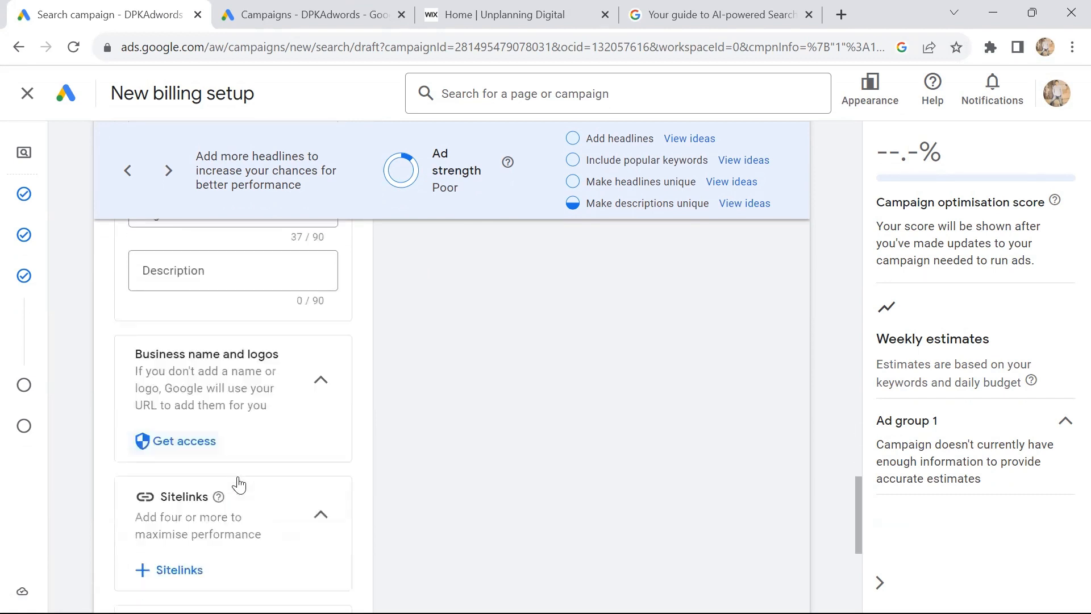
scroll(239, 484, down, 2)
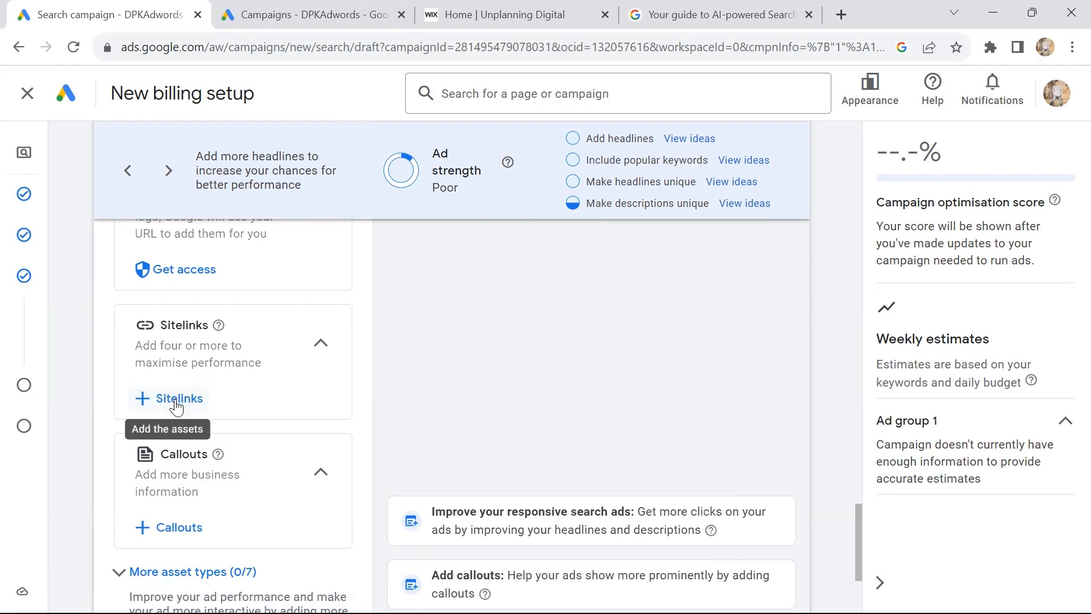
click(177, 404)
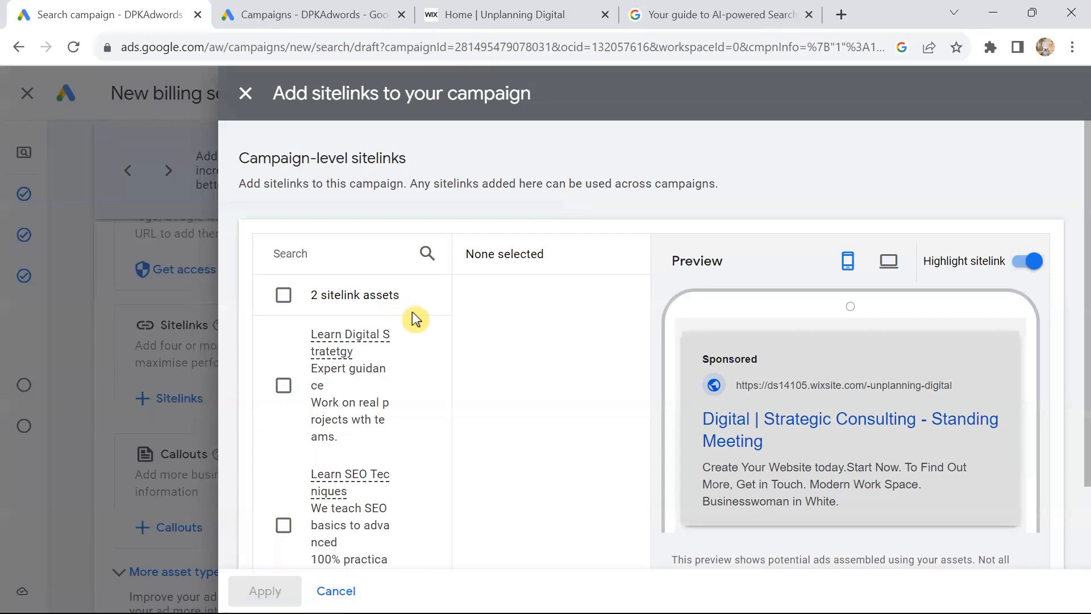
Select the existing sitelink assets "Learn Digital Stratetgy" and "Learn SEO Tecniques" for the campaign.
scroll(413, 318, down, 2)
scroll(414, 319, up, 2)
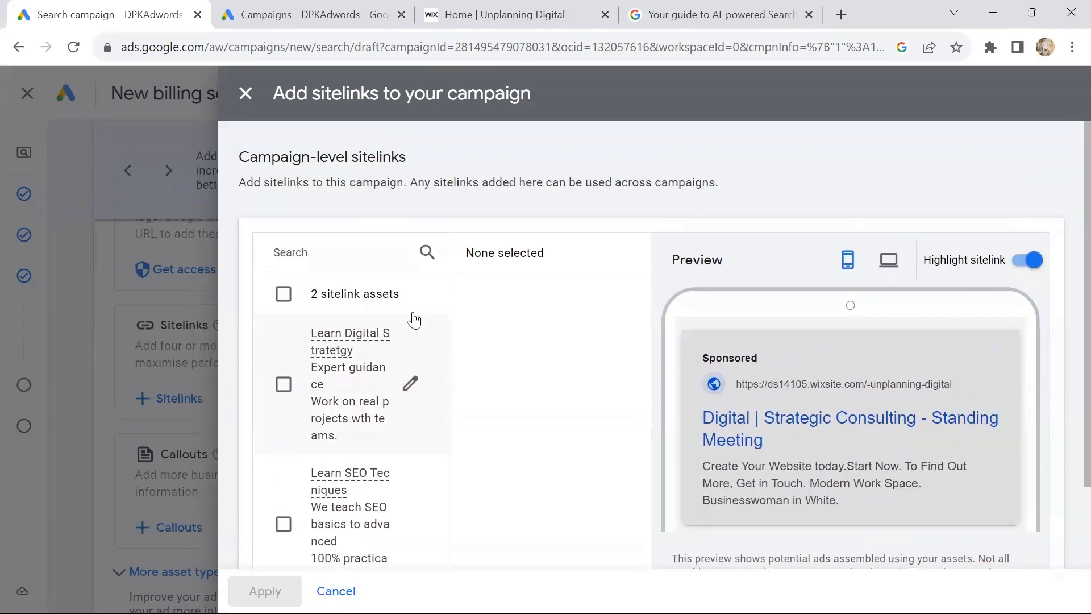
scroll(413, 320, down, 1)
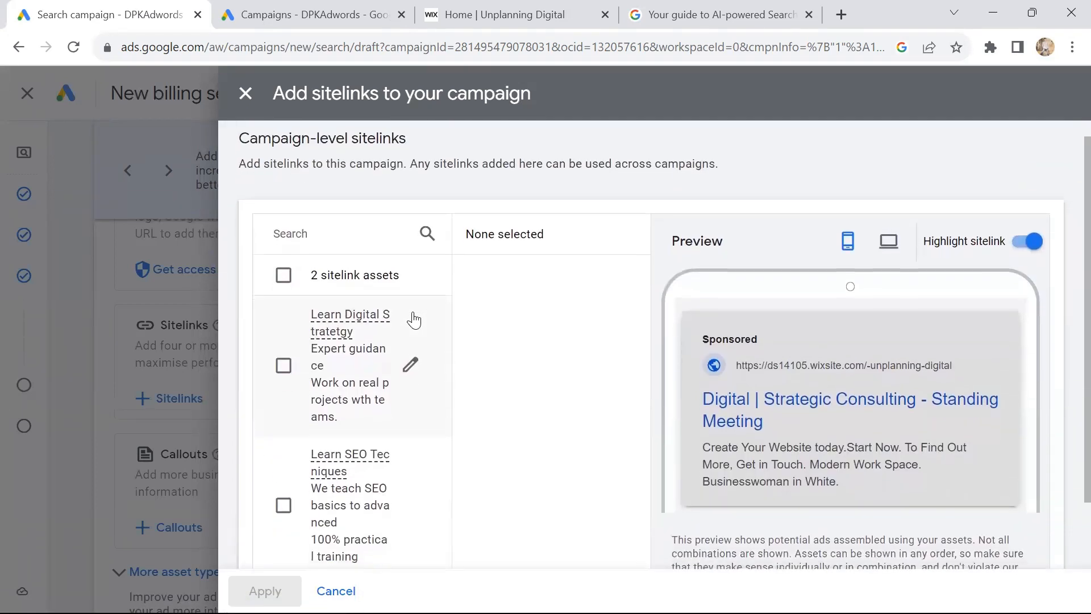
click(284, 366)
click(283, 366)
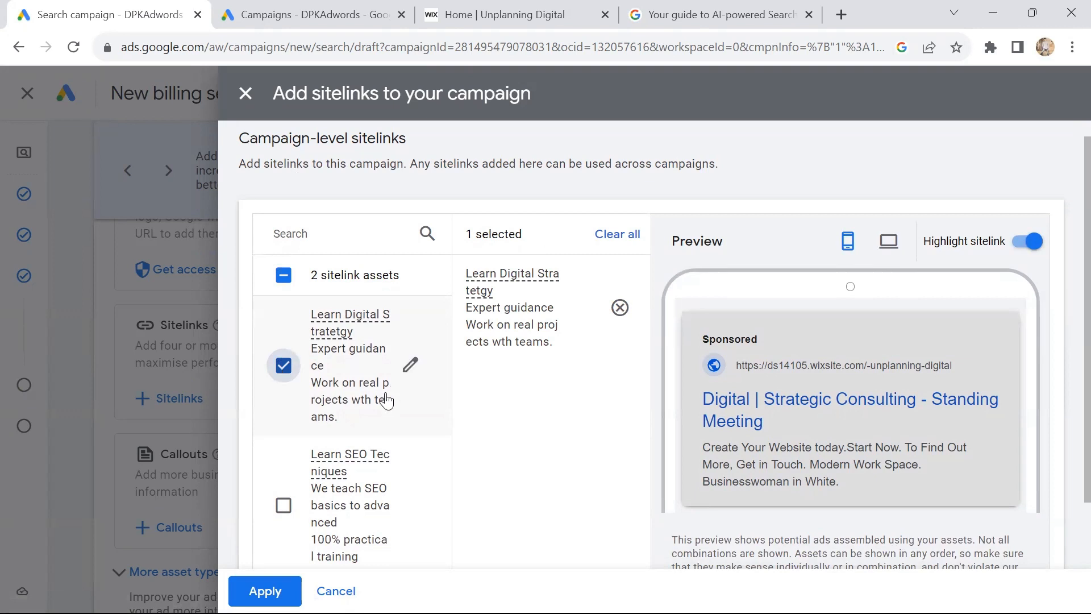
click(283, 506)
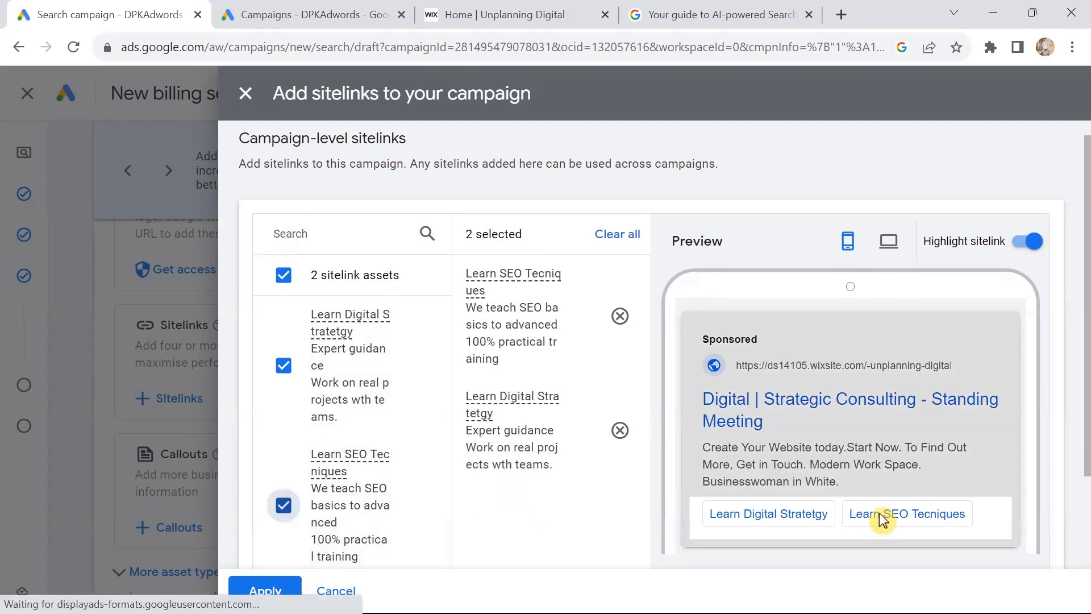
Check the two selected sitelinks in the ad preview and save them to the campaign.
scroll(1043, 396, down, 1)
scroll(1044, 397, down, 1)
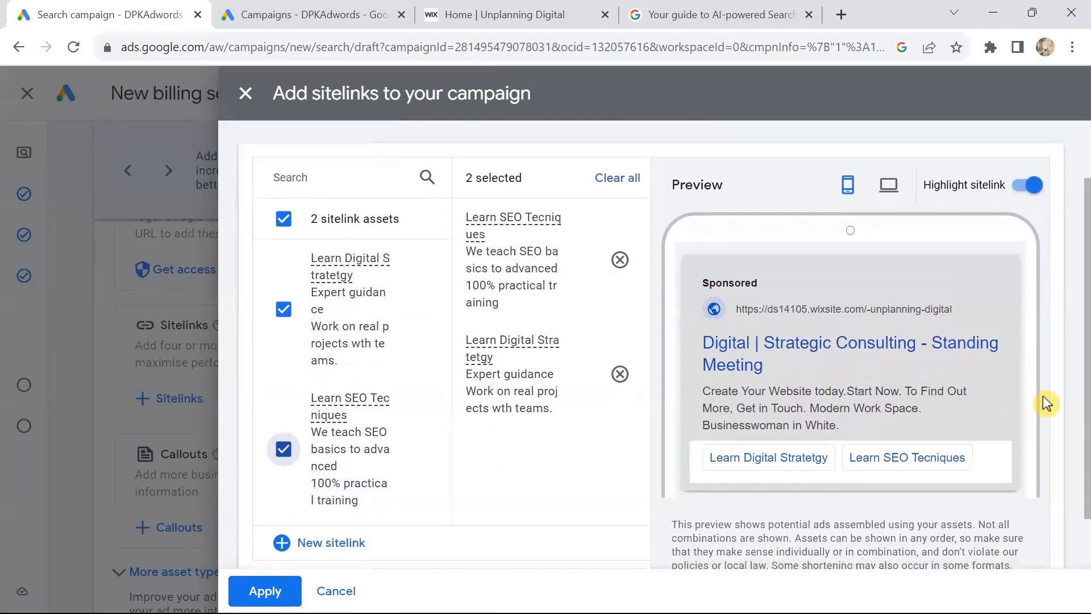
scroll(1002, 390, up, 1)
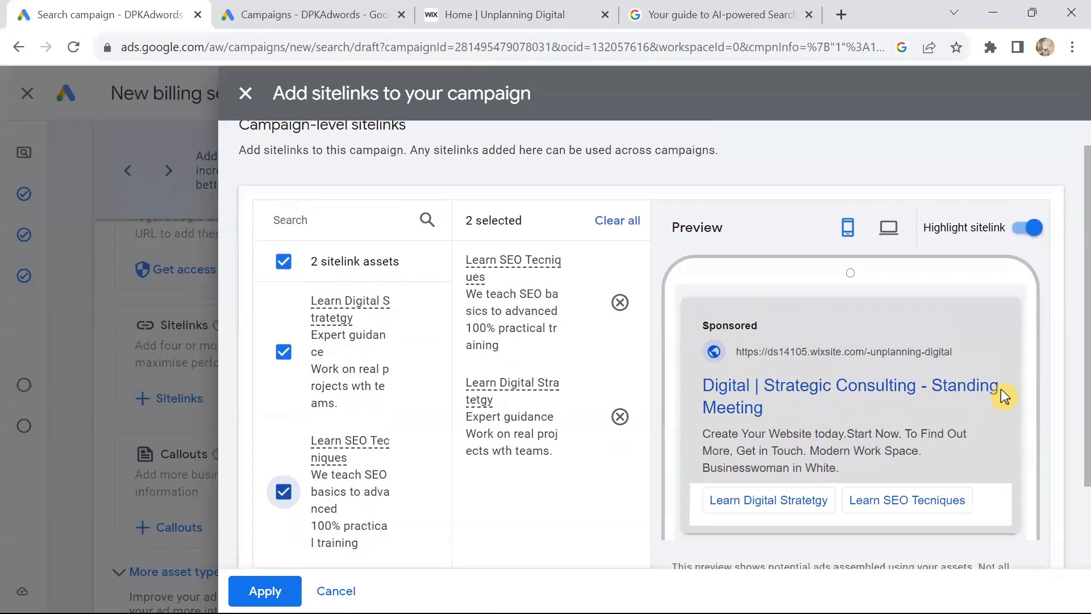
scroll(1001, 390, up, 1)
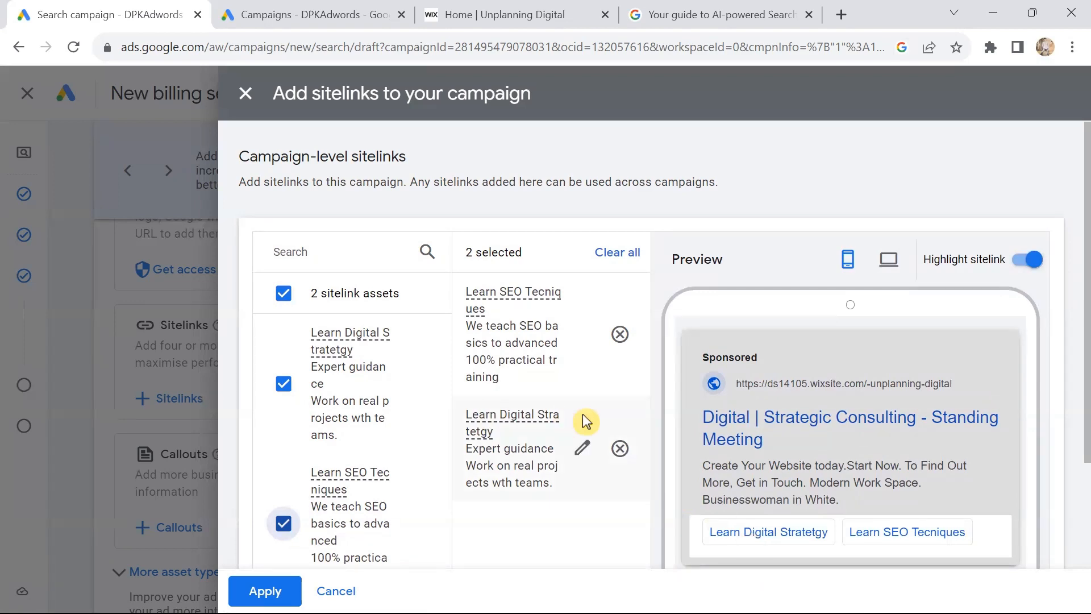
scroll(612, 420, down, 3)
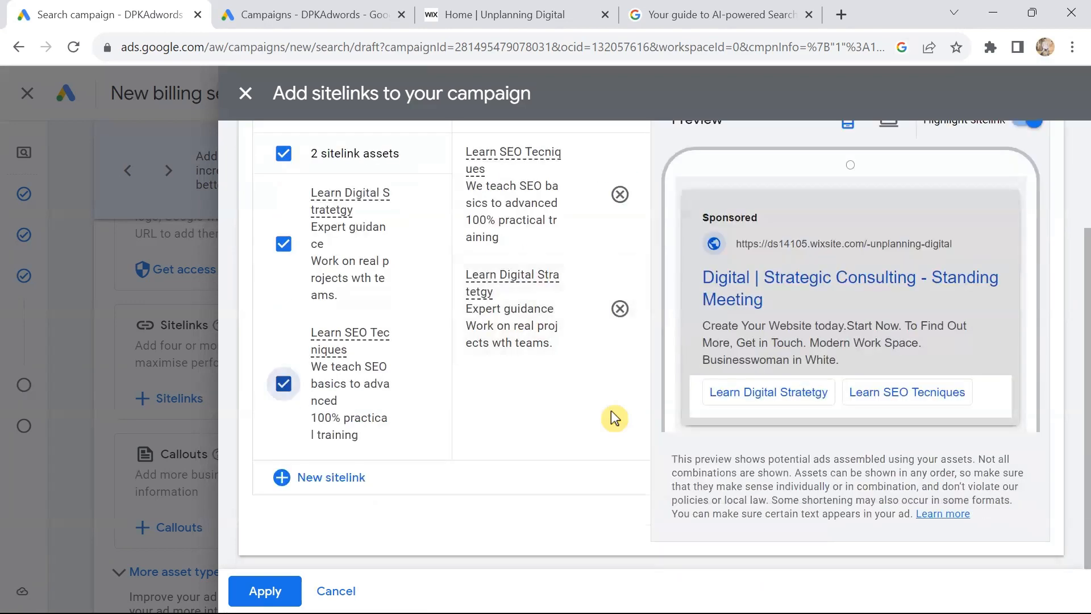
scroll(611, 411, up, 3)
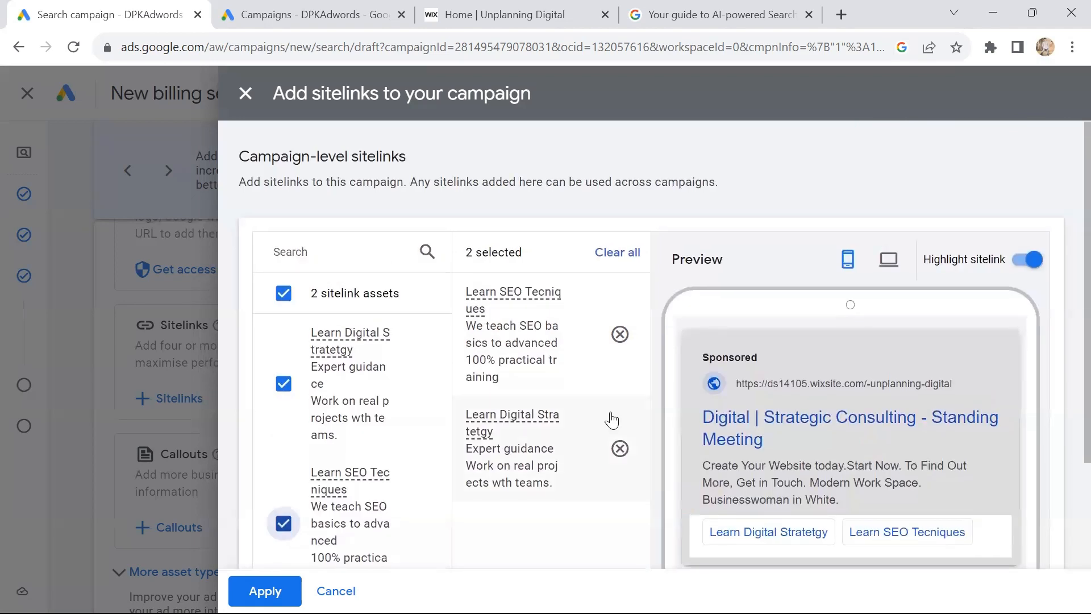
scroll(653, 415, down, 3)
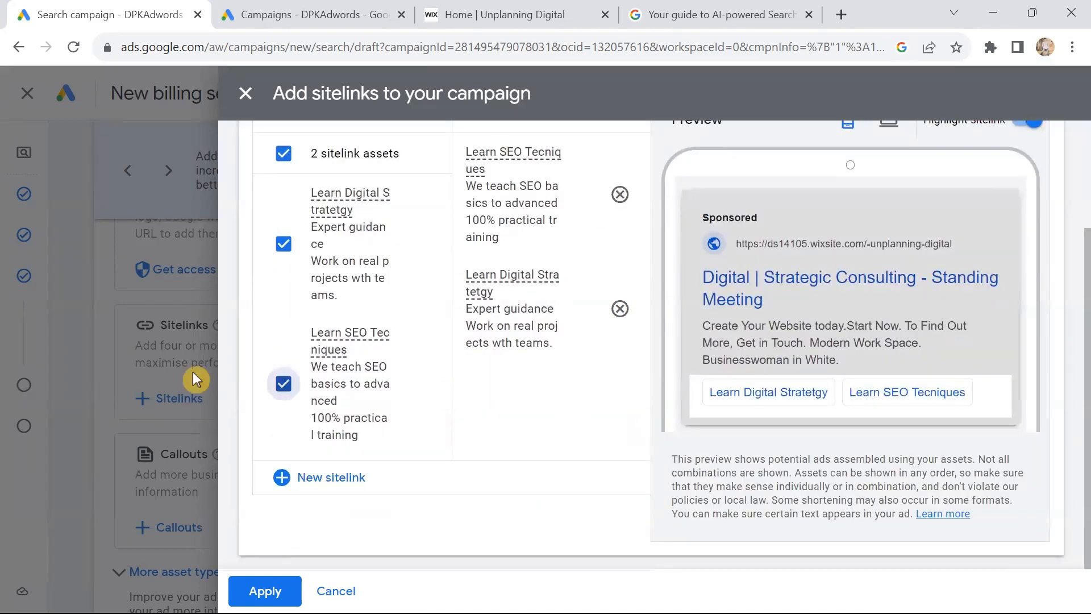
click(67, 360)
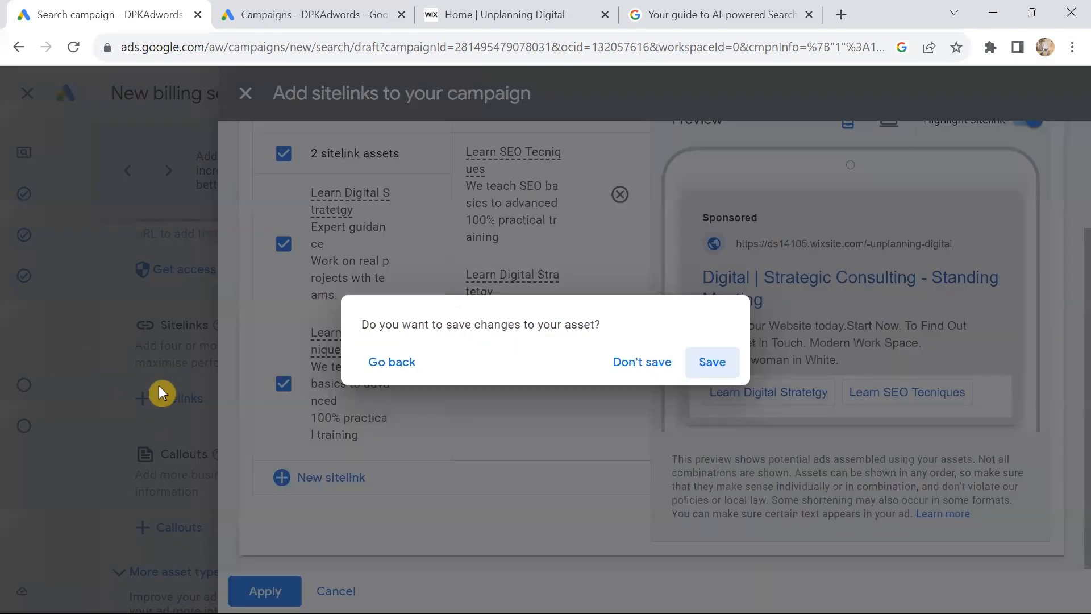
click(713, 363)
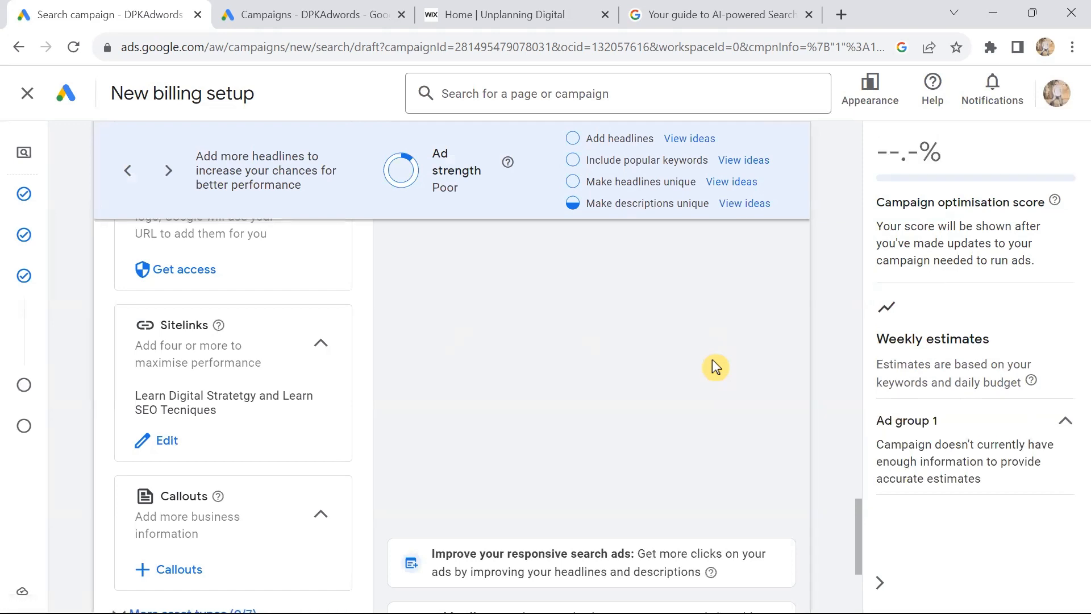
Look over the headline list and examine the mobile ad preview with the added sitelinks.
scroll(725, 377, up, 10)
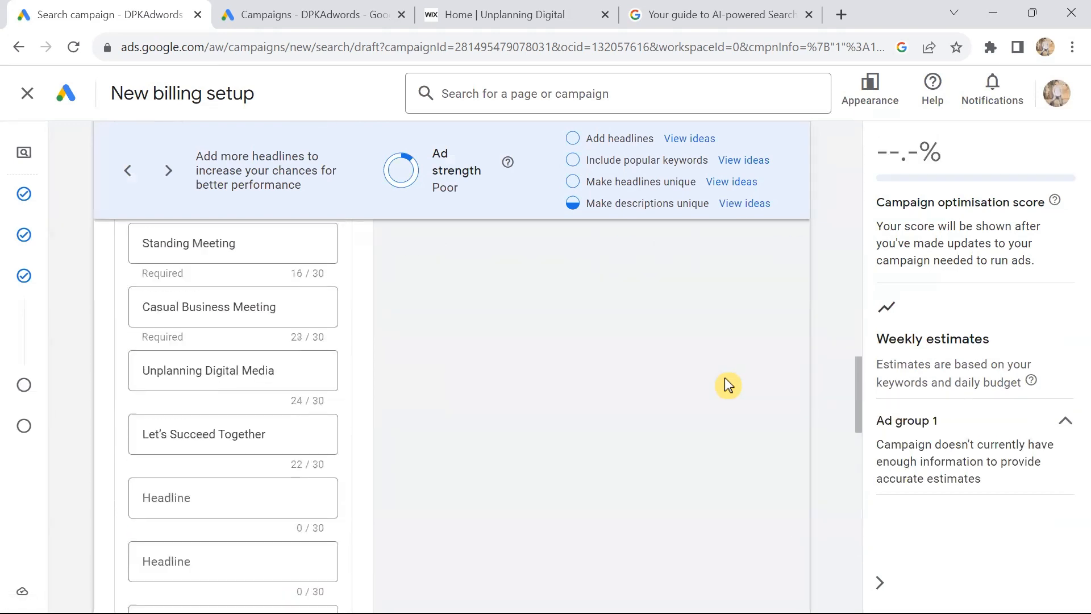
scroll(724, 378, up, 3)
scroll(725, 377, down, 4)
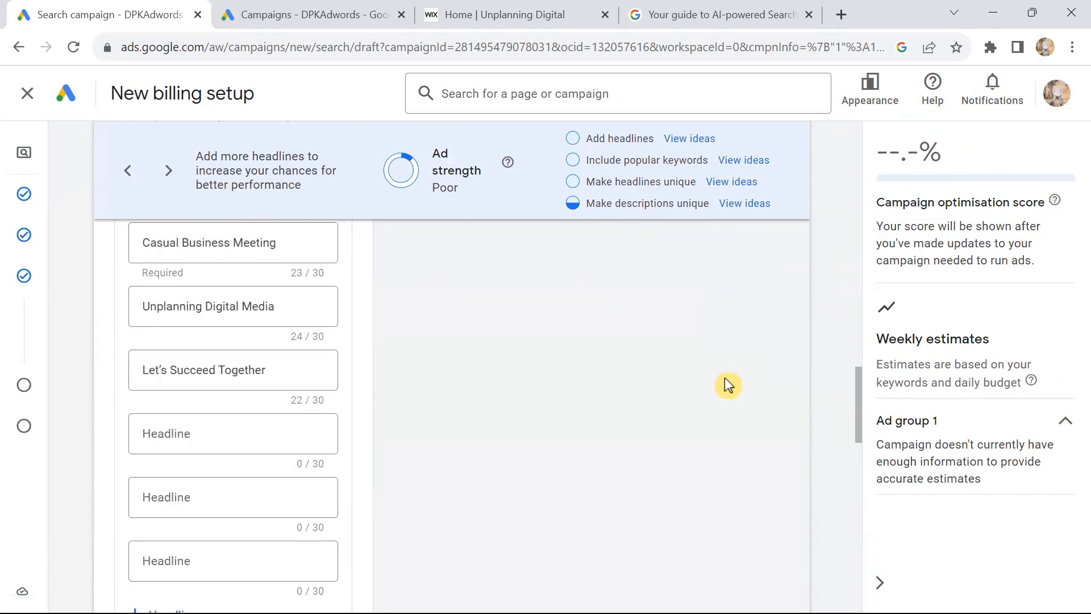
scroll(726, 379, down, 1)
scroll(726, 379, up, 6)
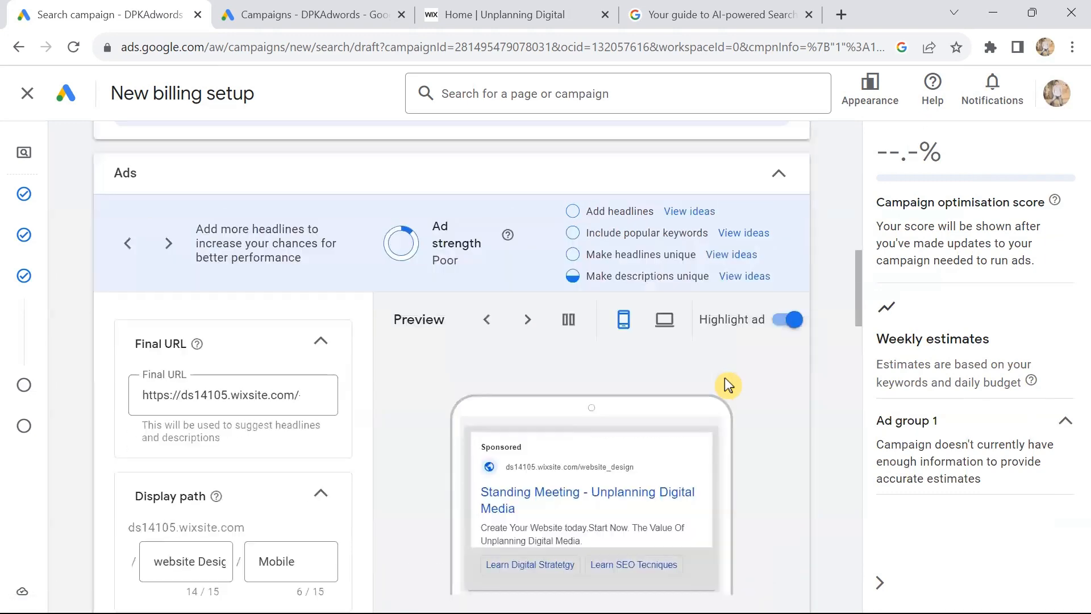
Review the ad's mobile preview, final URL, display path, headlines and descriptions.
scroll(726, 380, down, 2)
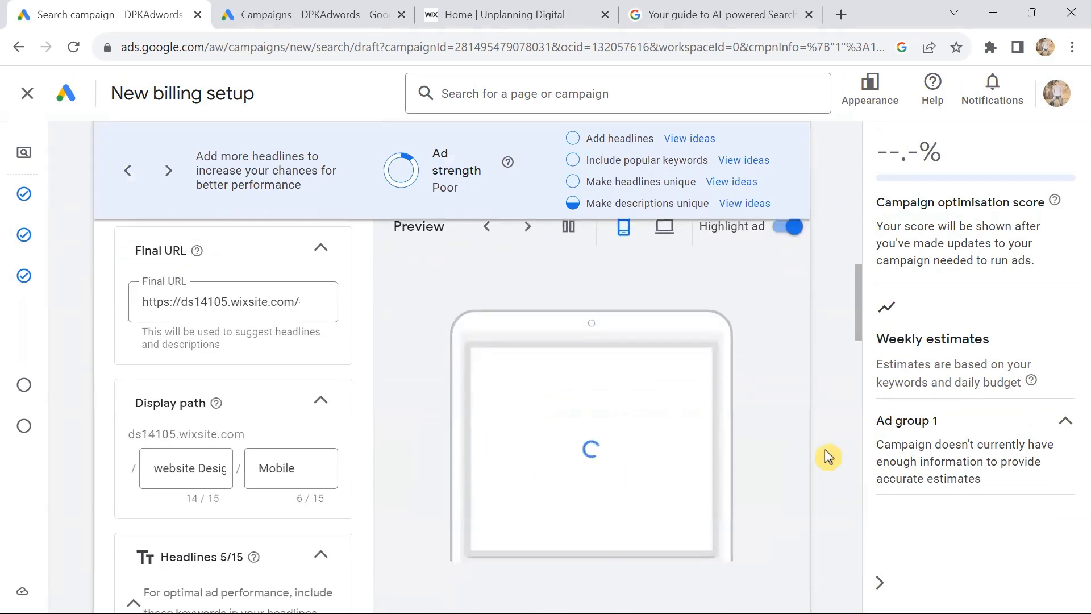
scroll(828, 409, down, 1)
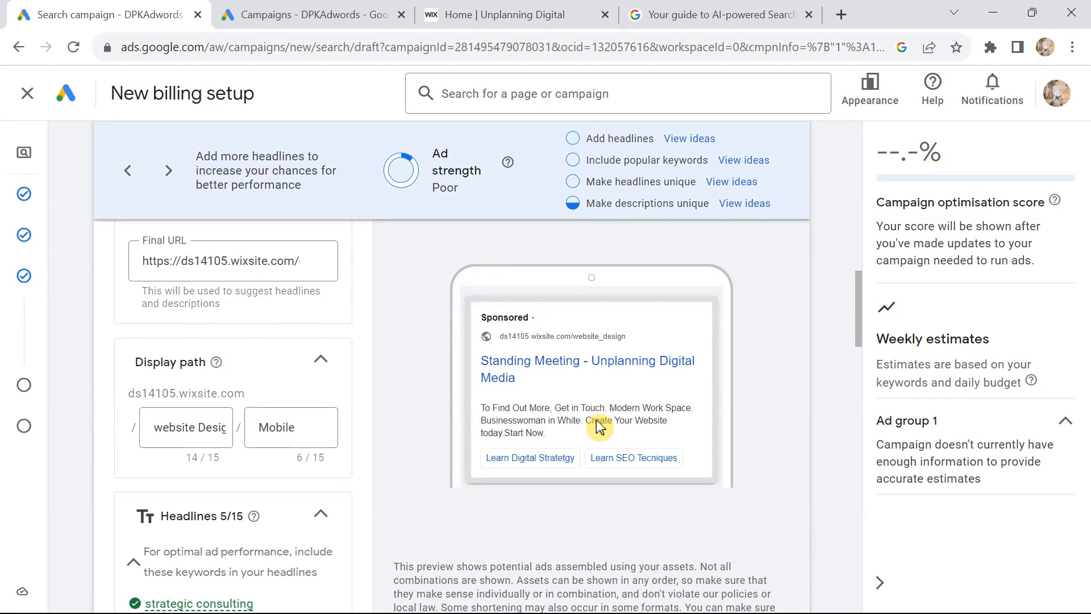
scroll(352, 487, down, 3)
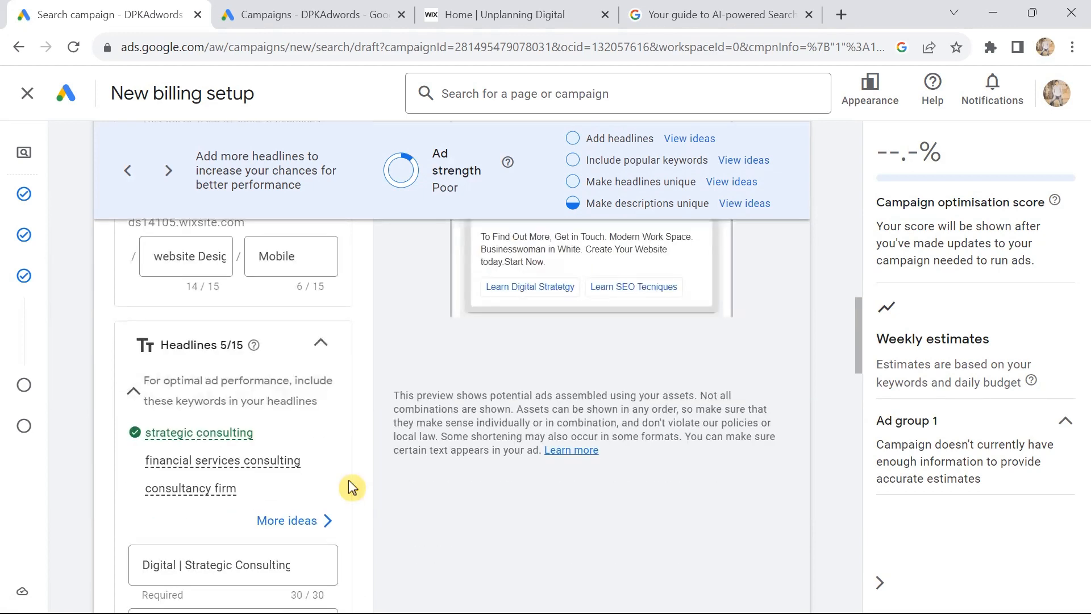
scroll(352, 488, down, 6)
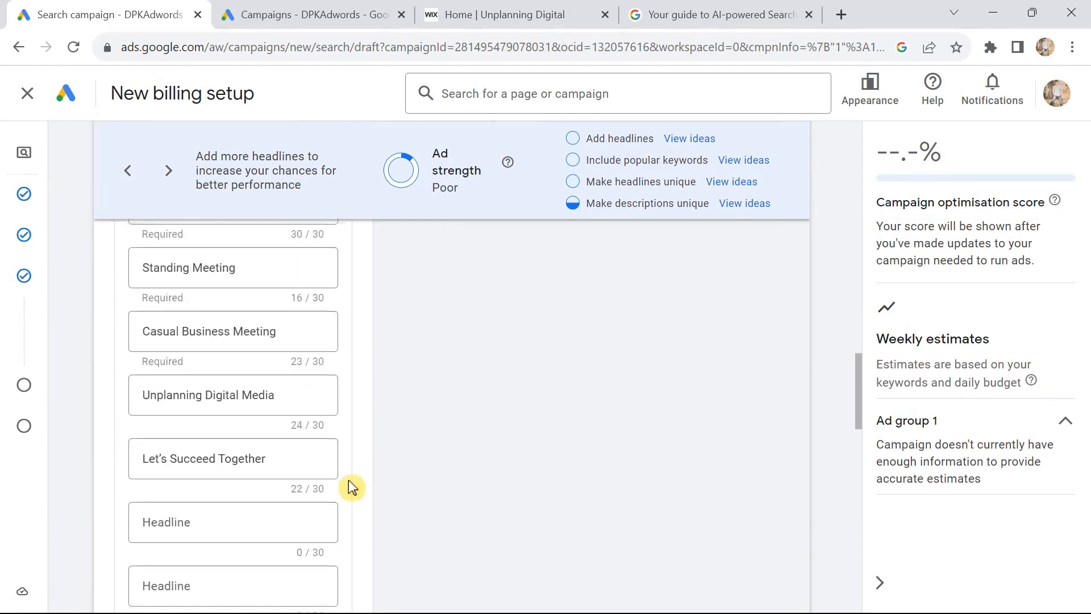
scroll(352, 488, down, 4)
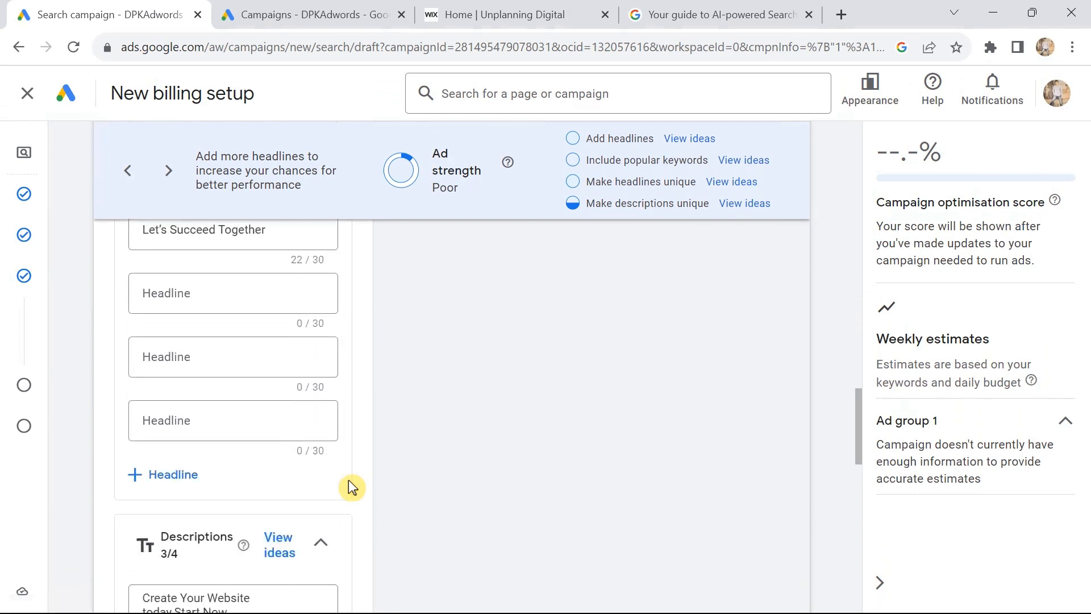
scroll(352, 487, down, 2)
scroll(352, 487, down, 3)
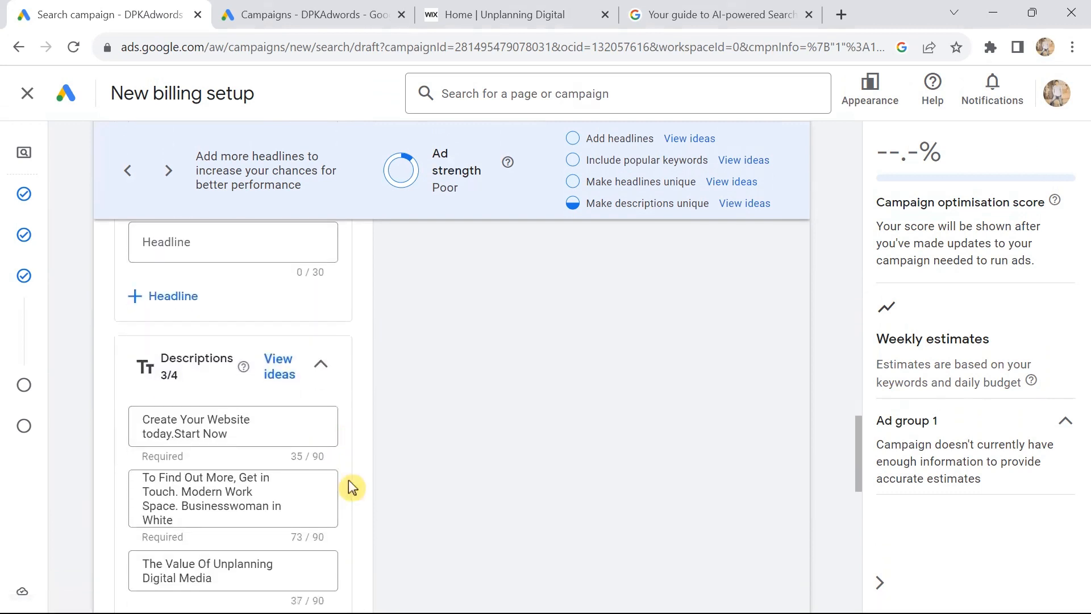
scroll(350, 482, down, 5)
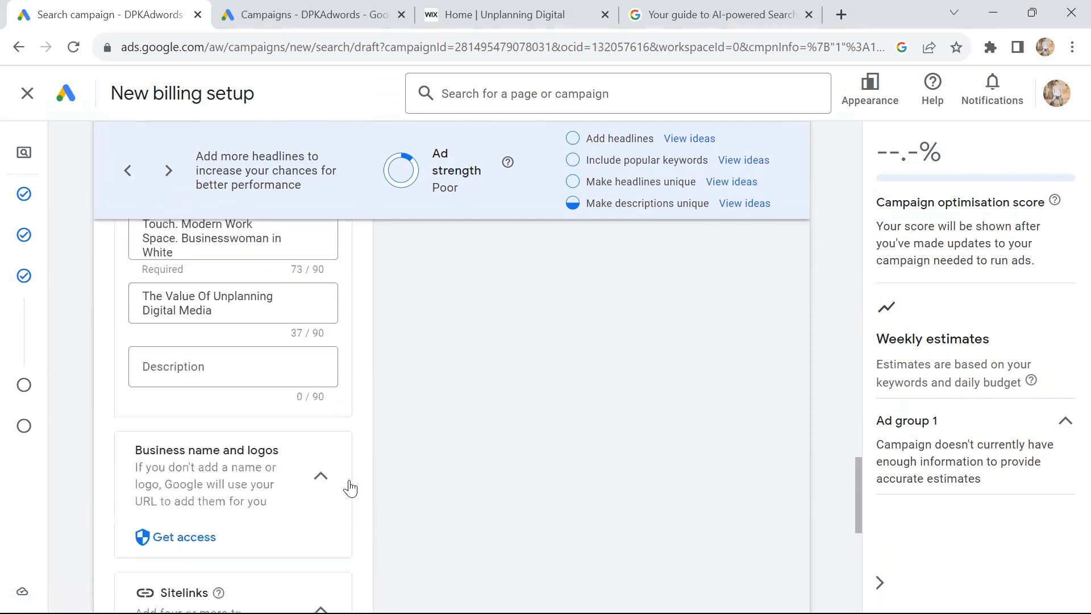
Examine the business name, sitelinks and callouts sections along with the additional asset types and ad URL options.
scroll(350, 488, down, 1)
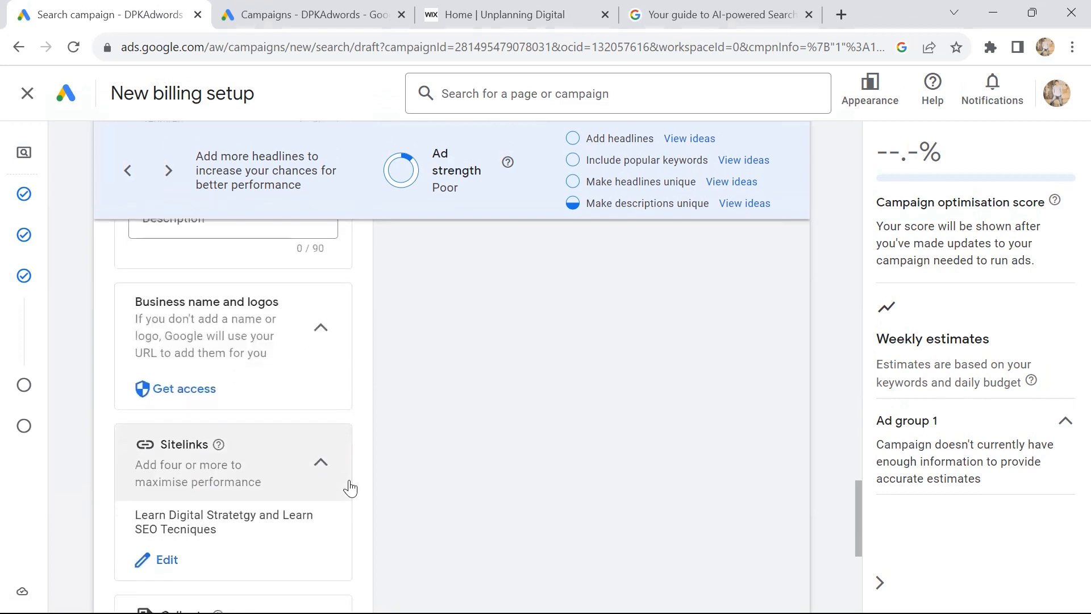
scroll(349, 481, down, 1)
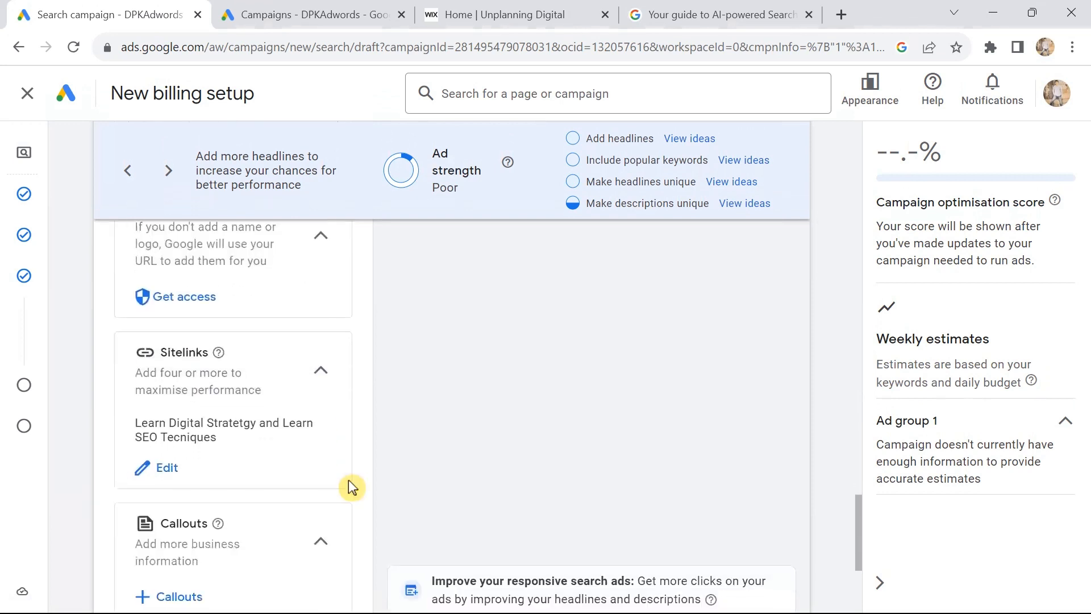
scroll(350, 488, down, 2)
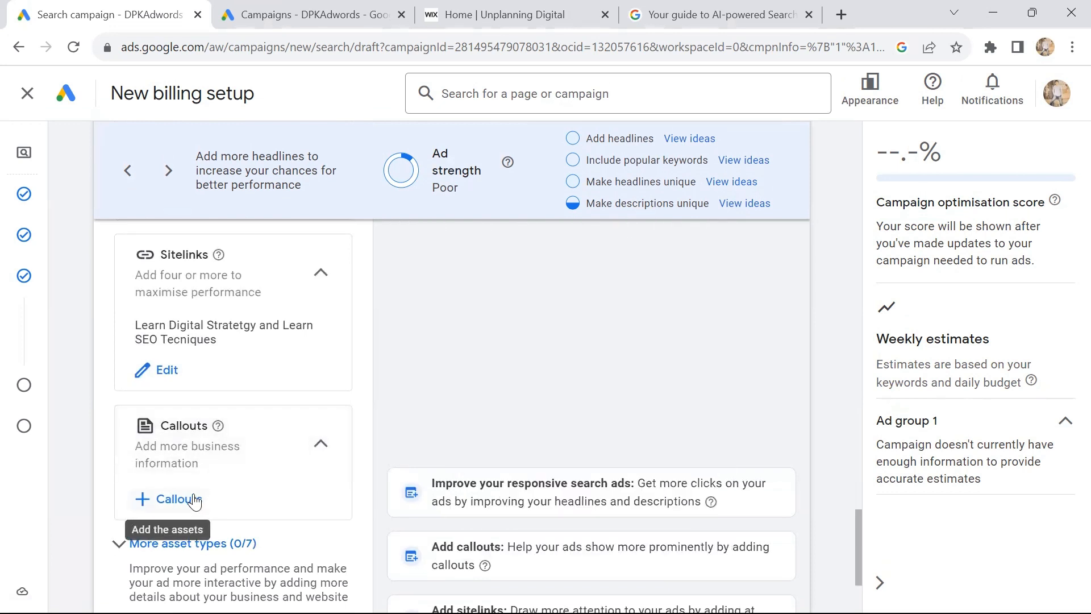
scroll(279, 475, down, 2)
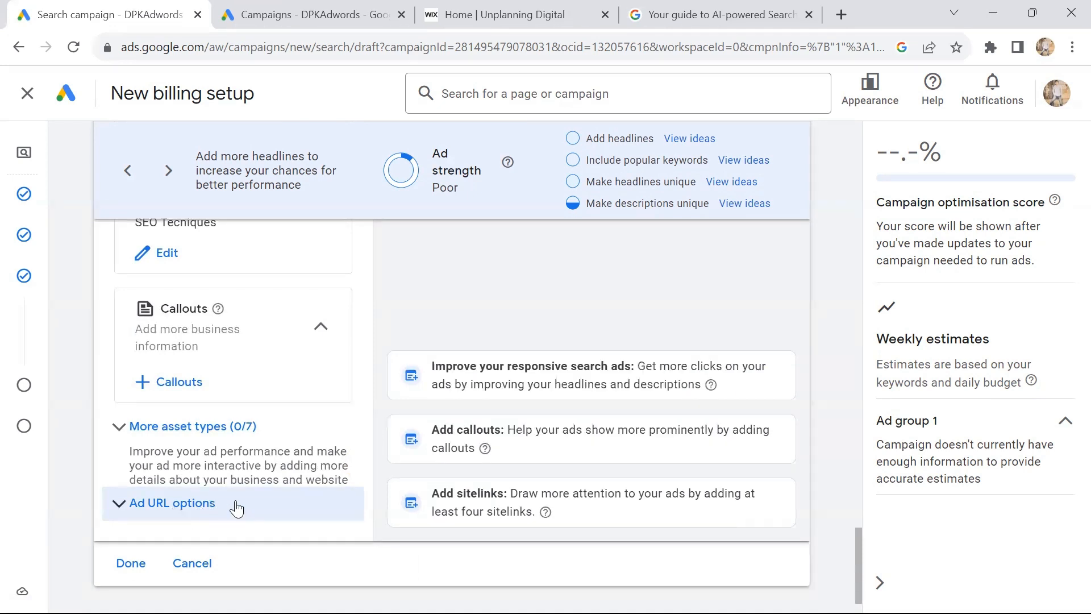
scroll(242, 480, down, 1)
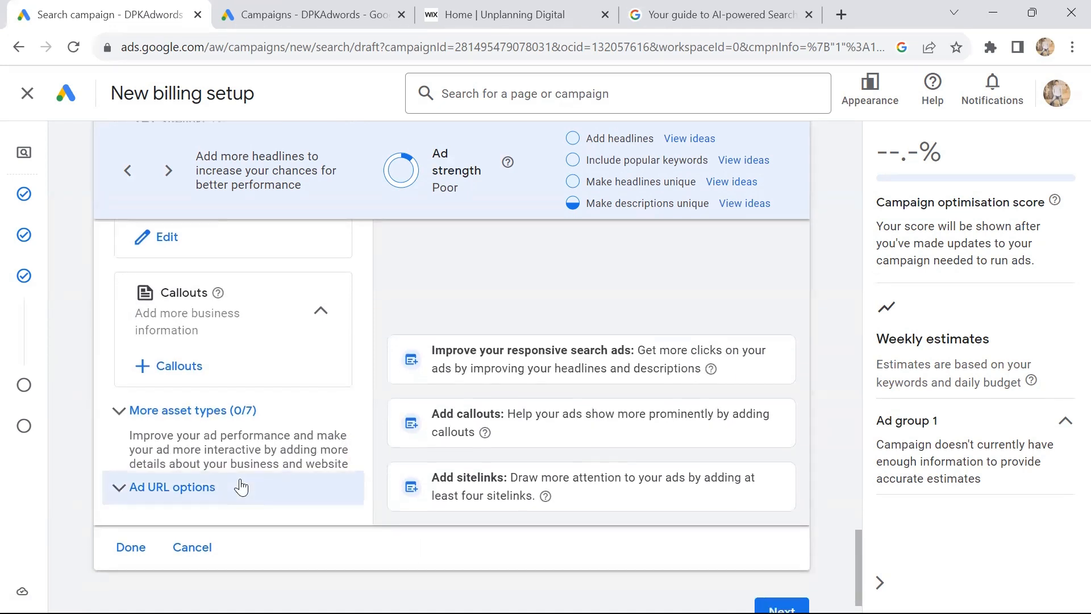
scroll(242, 481, up, 1)
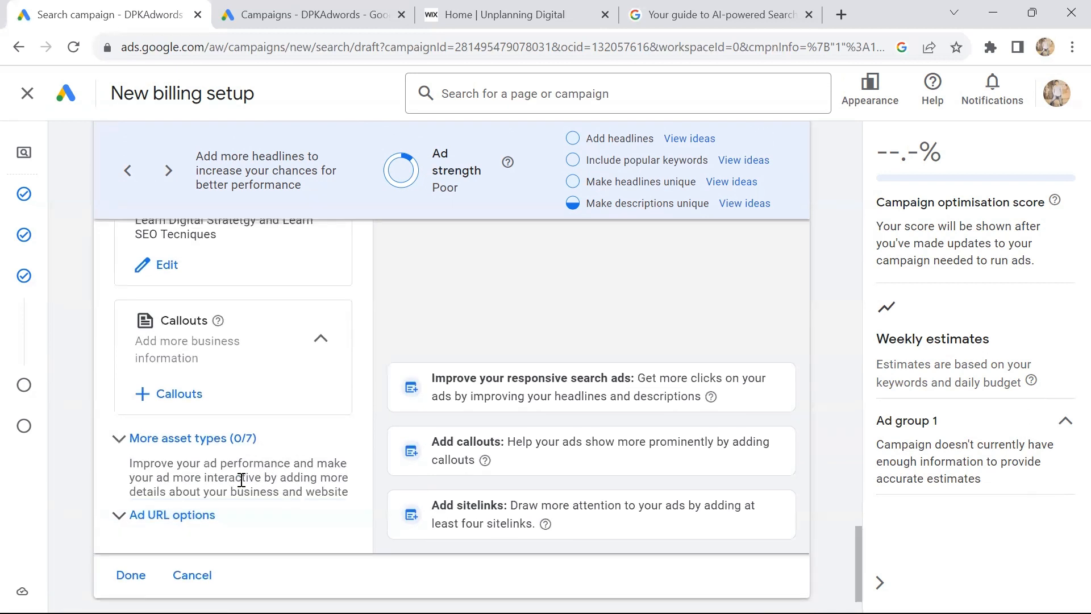
scroll(241, 481, up, 2)
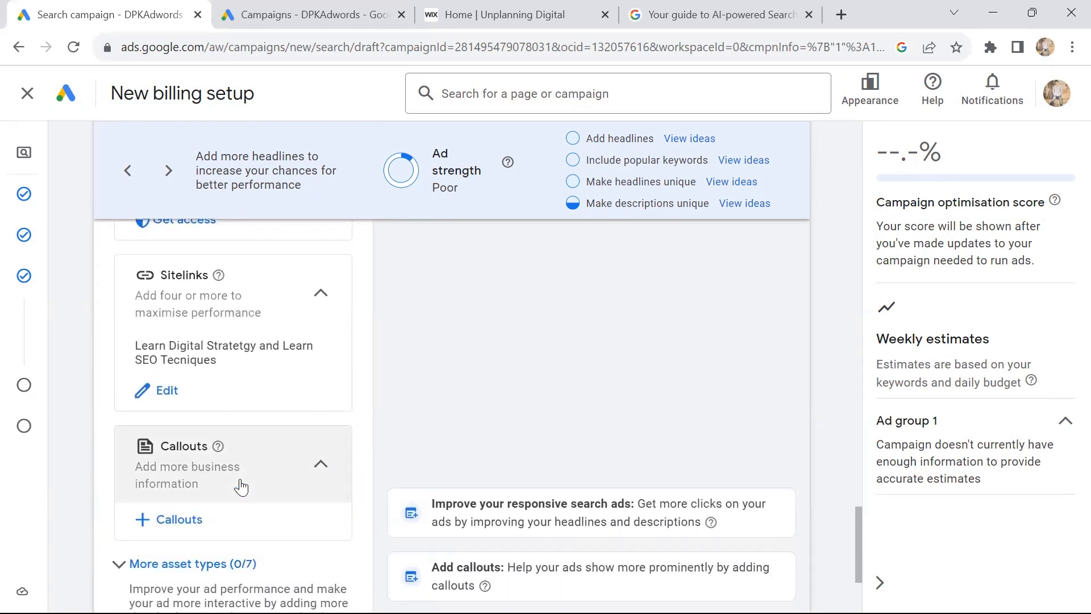
scroll(241, 486, down, 3)
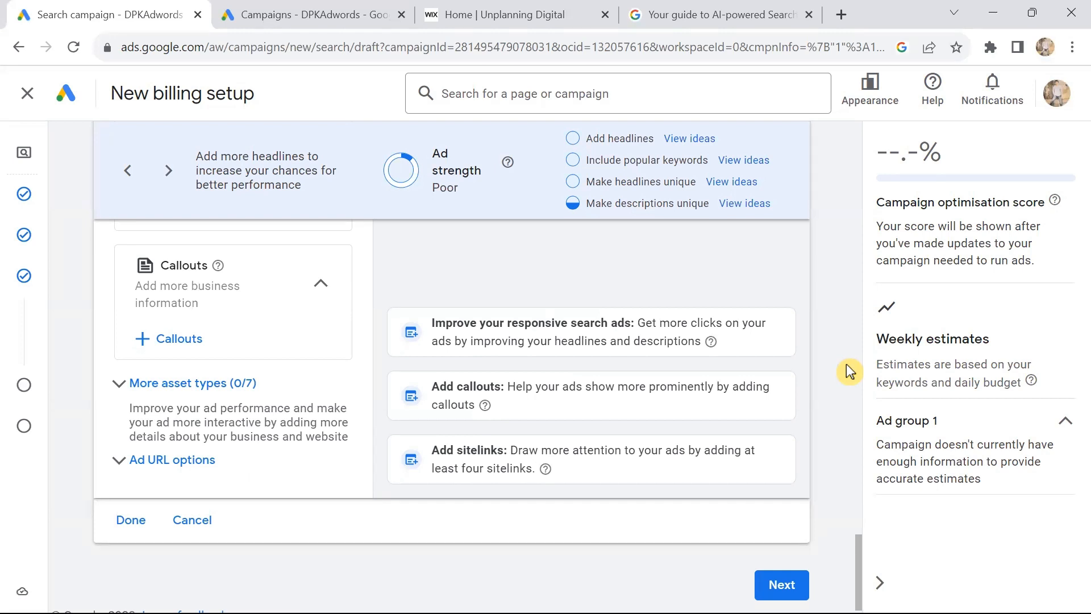
Go back through the ad form and recheck the mobile ad preview with its headline combinations and sitelinks.
scroll(849, 371, up, 5)
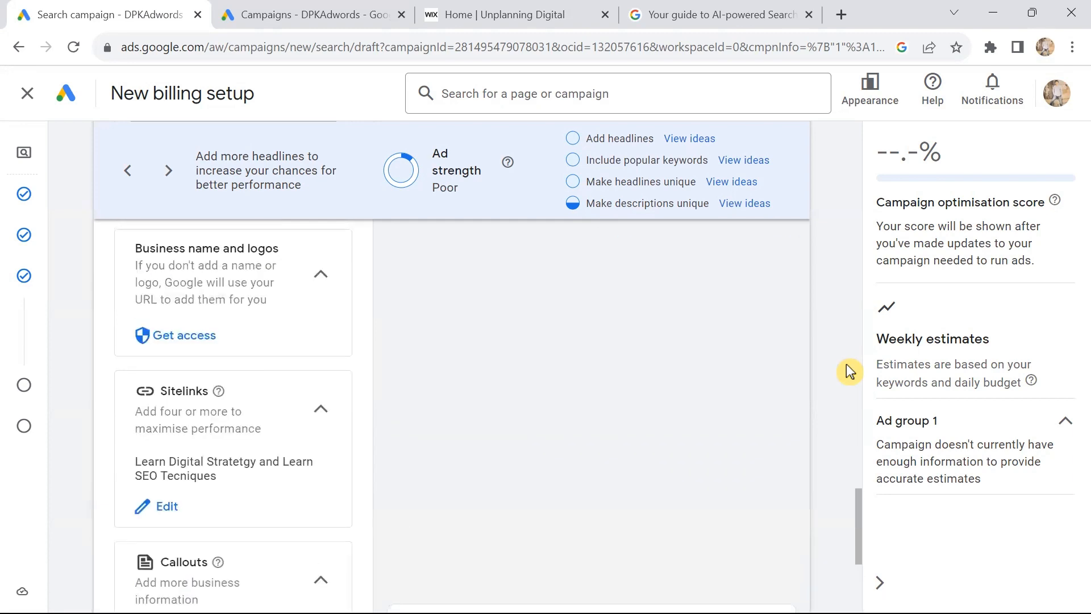
scroll(846, 364, up, 10)
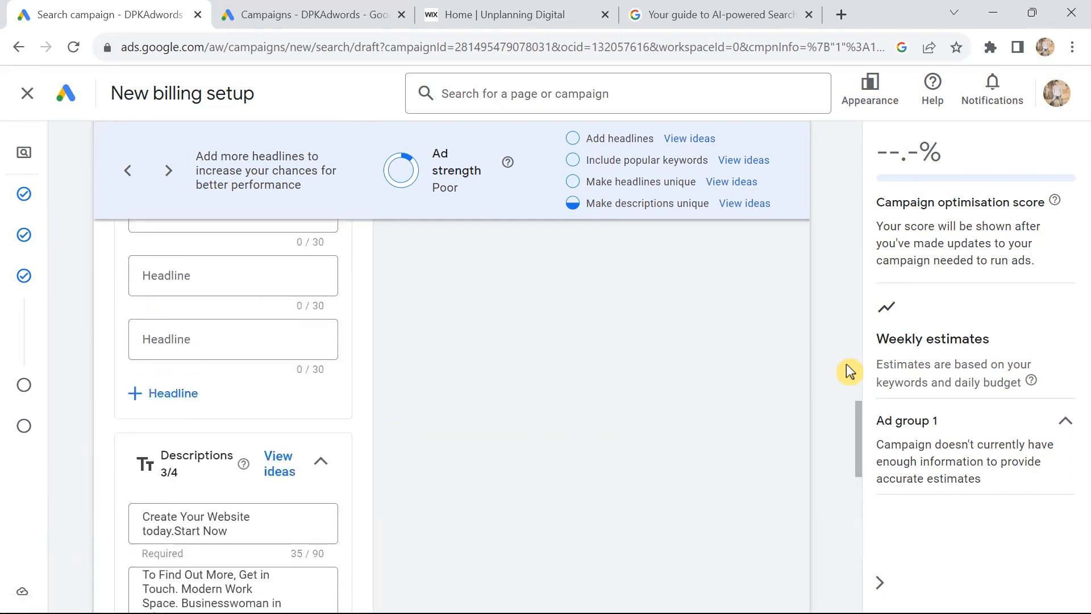
scroll(847, 364, up, 10)
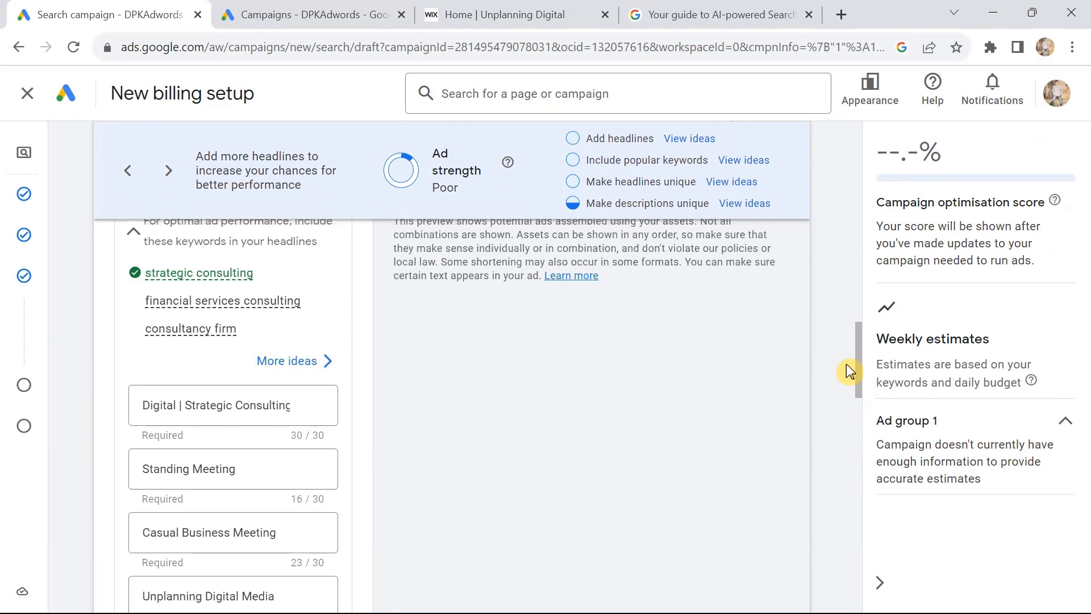
scroll(850, 371, up, 5)
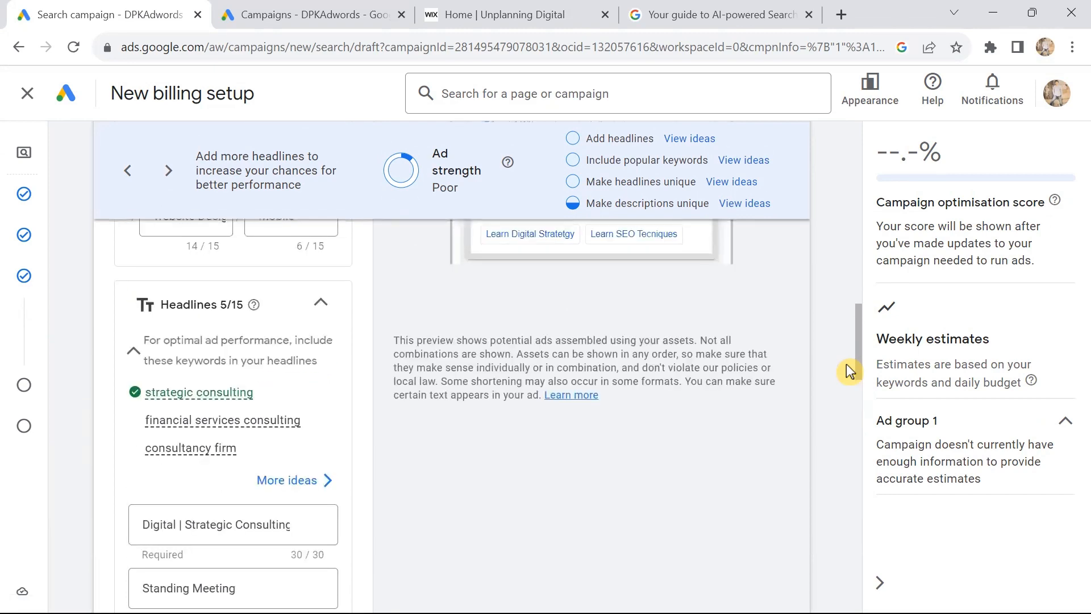
scroll(847, 366, up, 8)
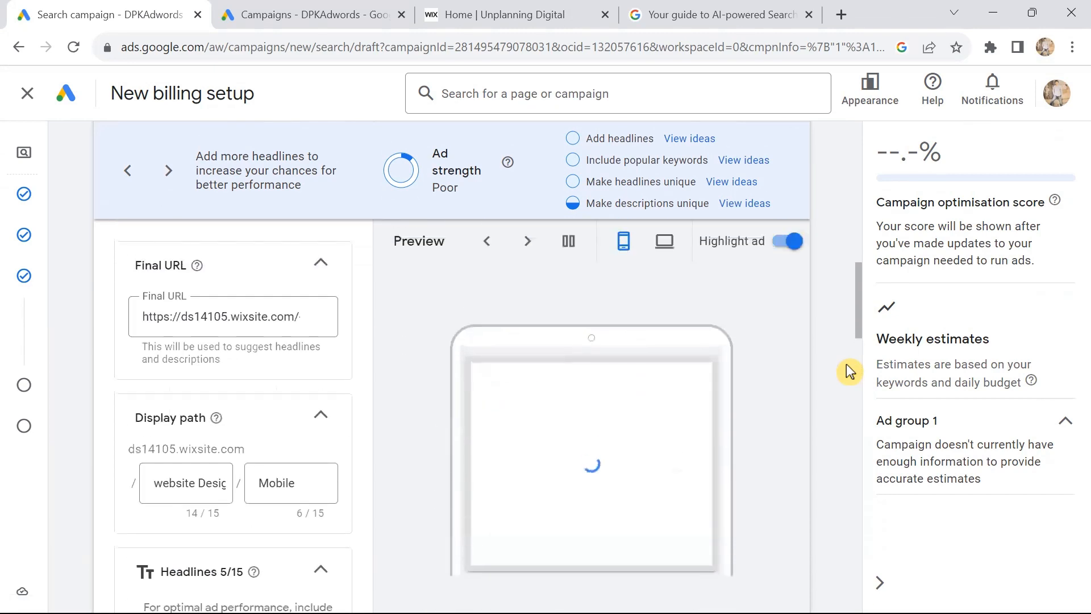
scroll(850, 373, down, 10)
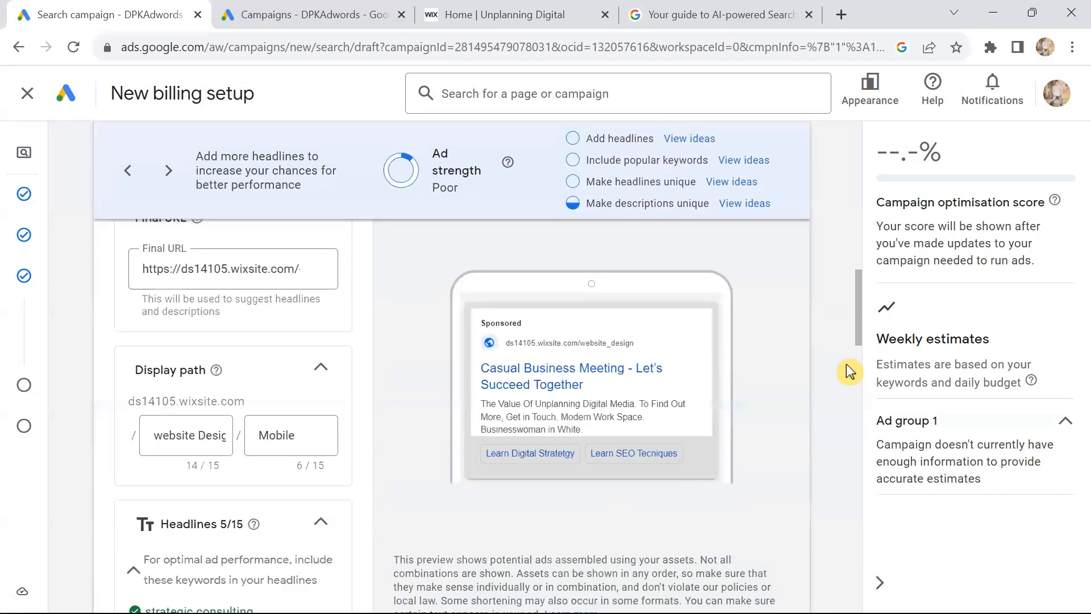
scroll(850, 370, up, 4)
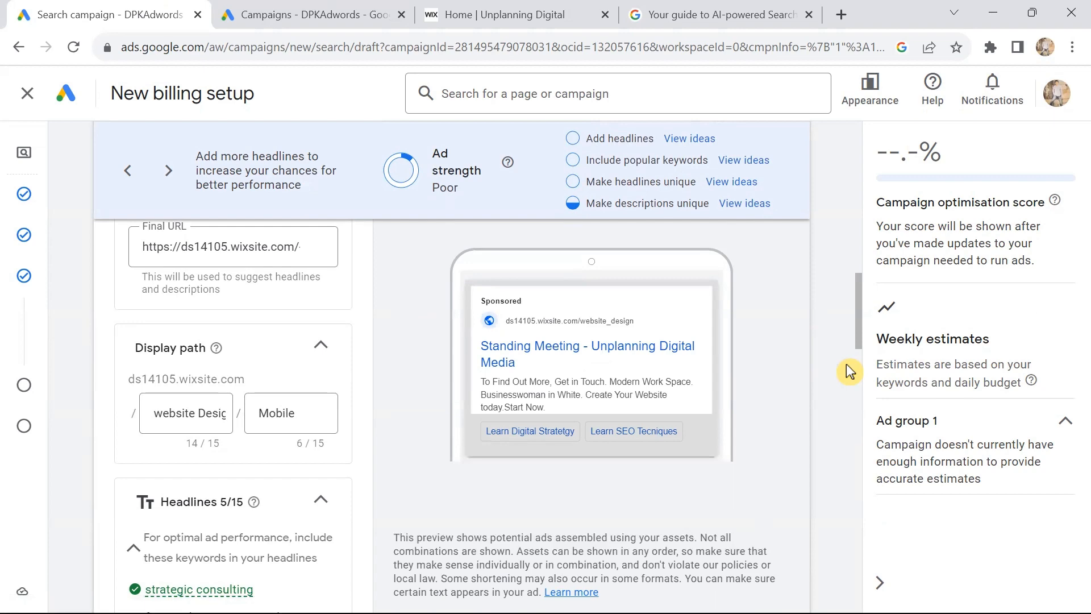
Finish the keywords and ads stage without adding callouts and continue to the campaign budget.
scroll(846, 365, down, 10)
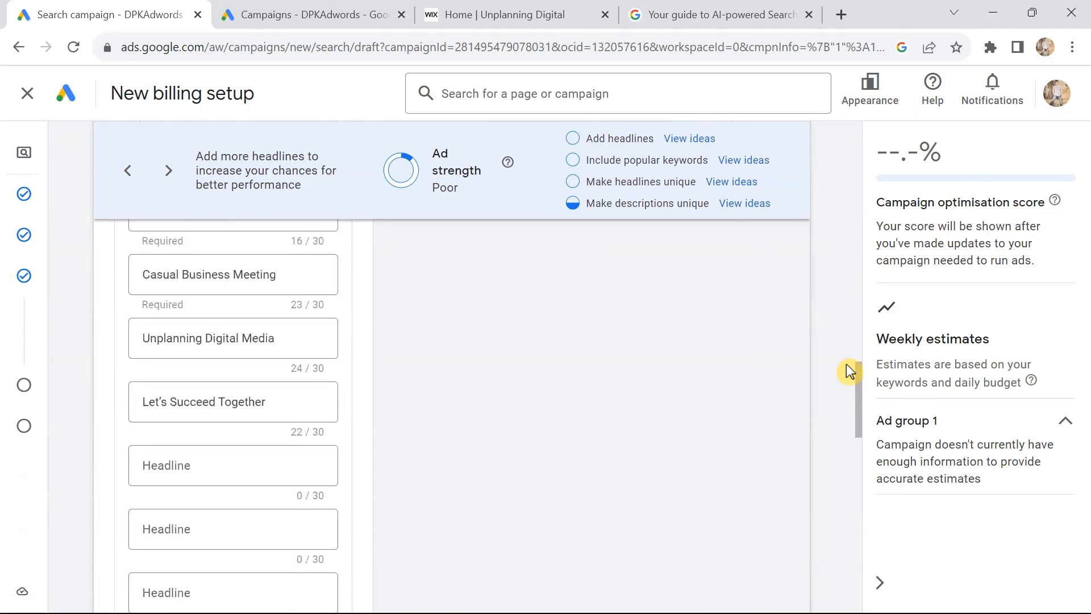
scroll(850, 370, down, 15)
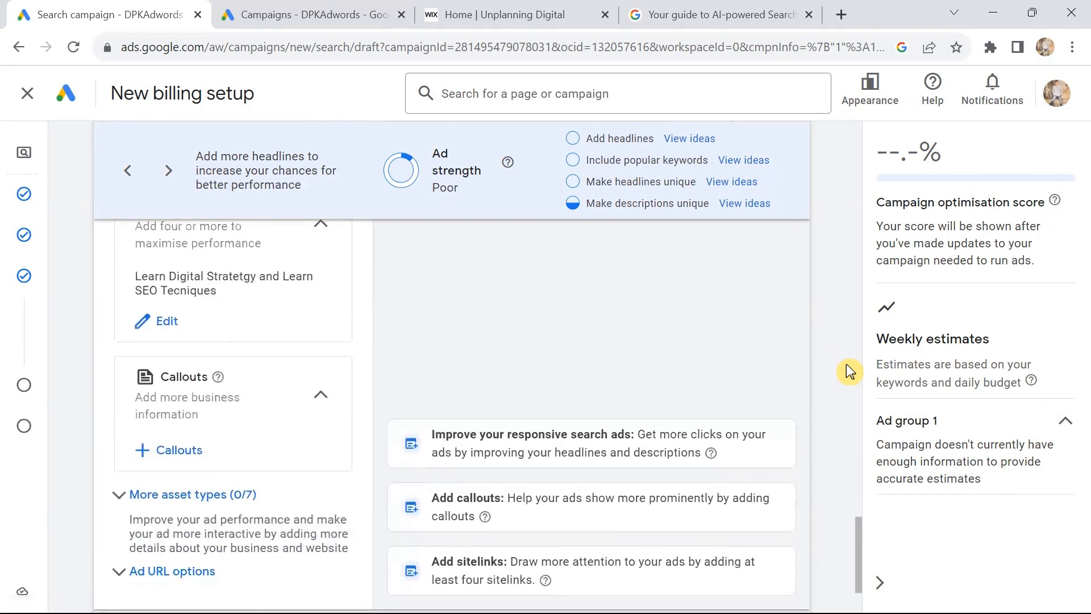
scroll(850, 371, down, 3)
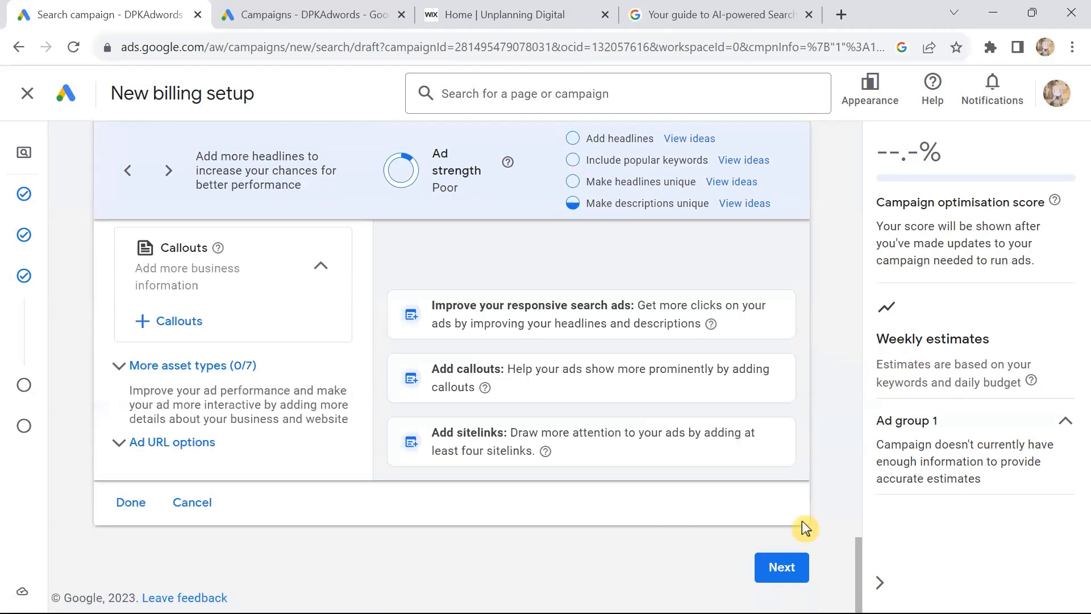
click(1062, 425)
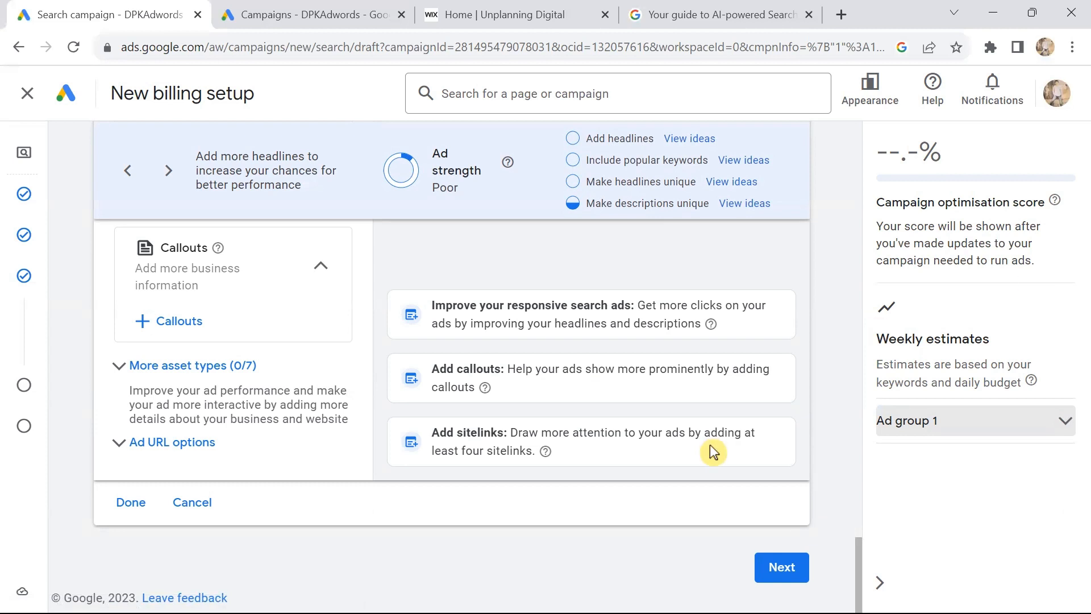
click(776, 539)
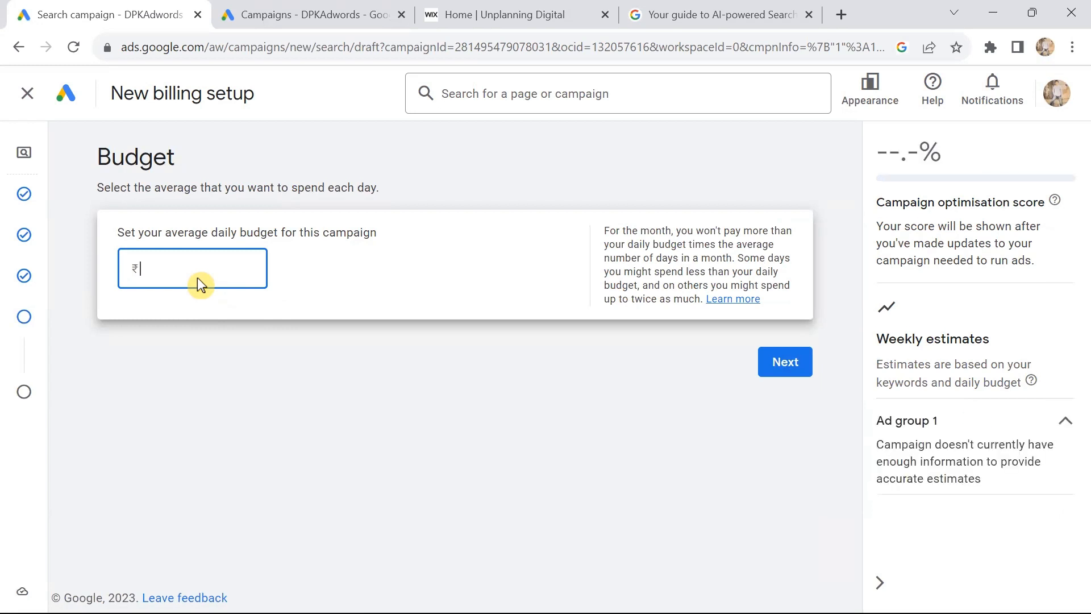
Set the campaign's average daily budget to ₹500 and read the explanation of the campaign optimisation score.
text(500)
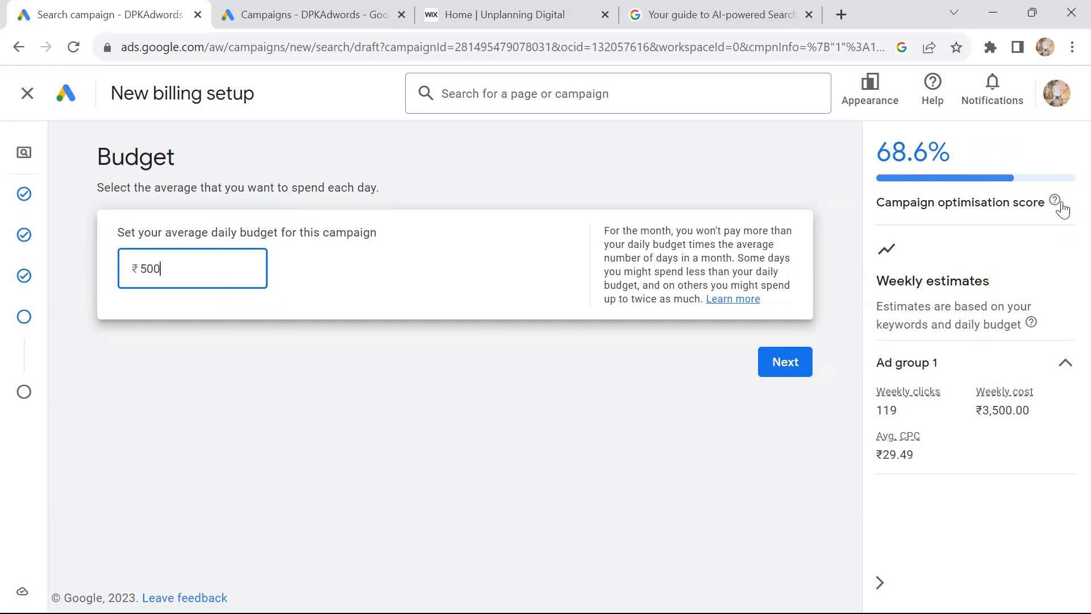
mouse_move(1058, 206)
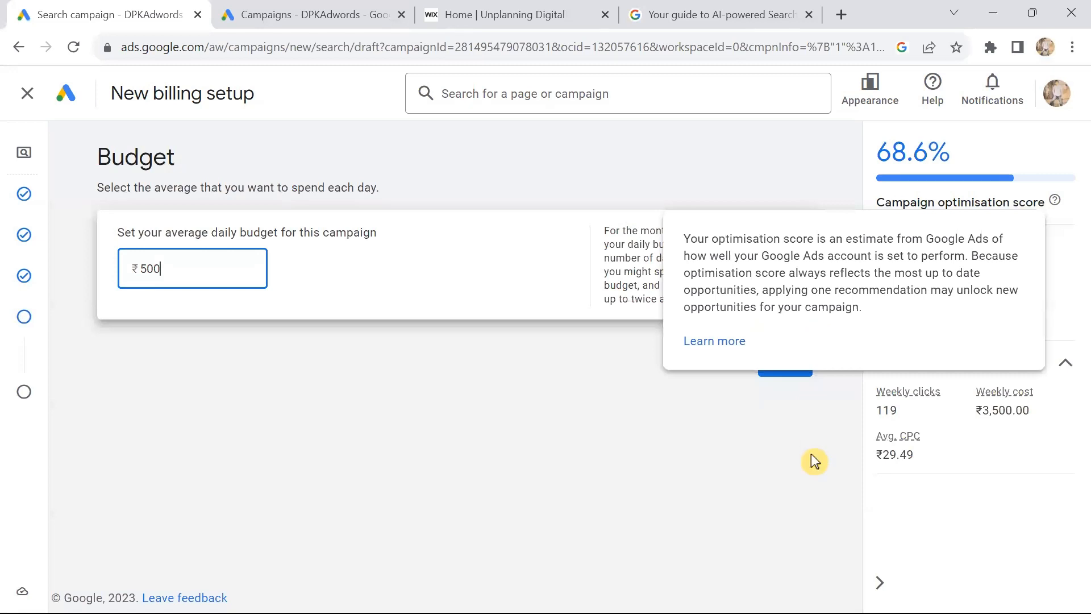
click(793, 449)
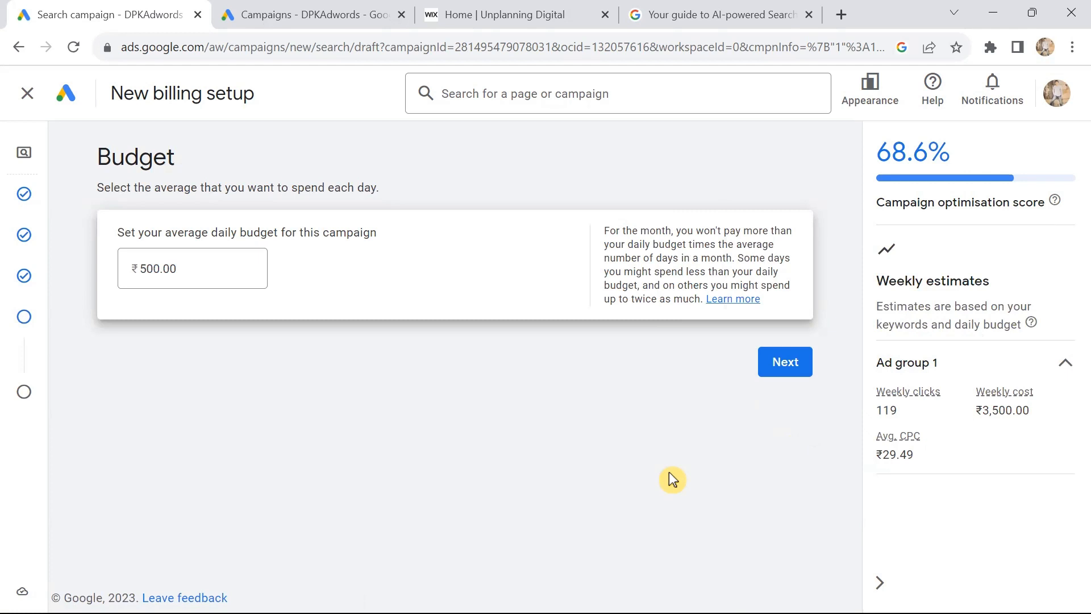
Continue from the budget to the final campaign review and check its recommendations and overview.
click(779, 367)
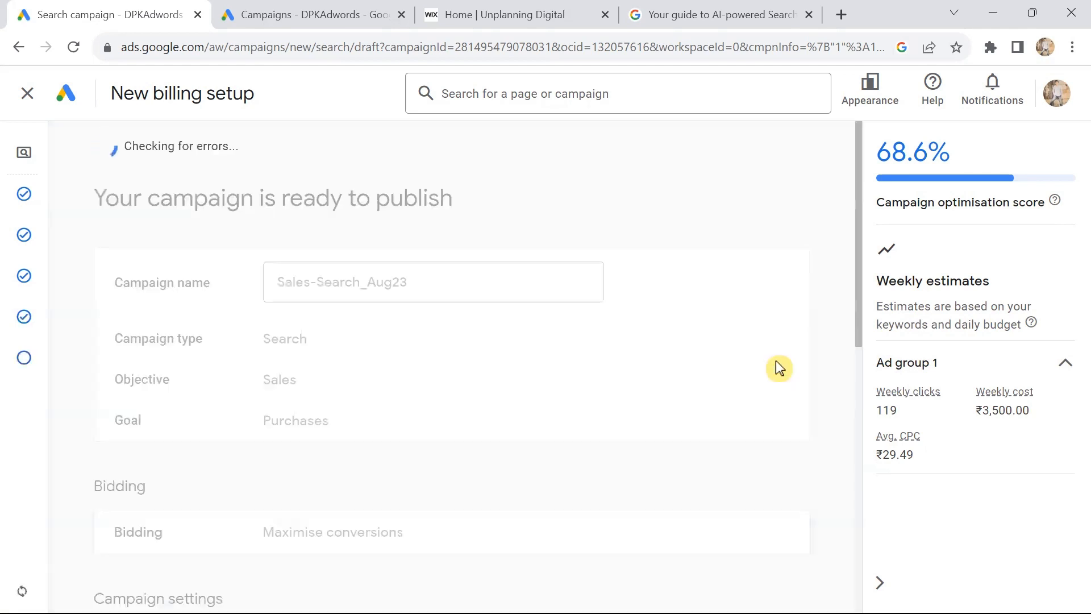
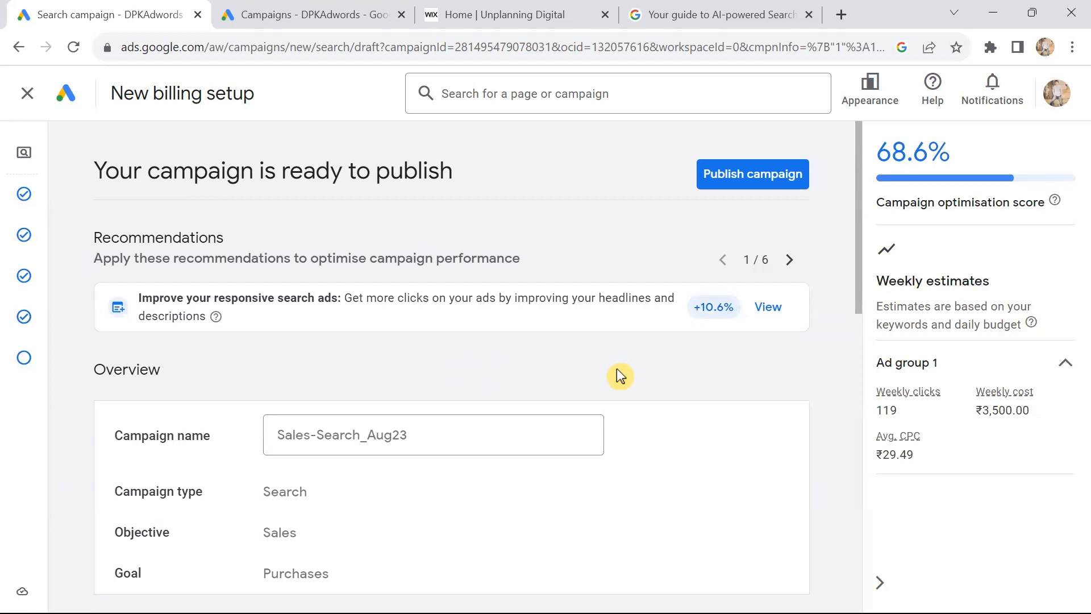
scroll(620, 376, down, 3)
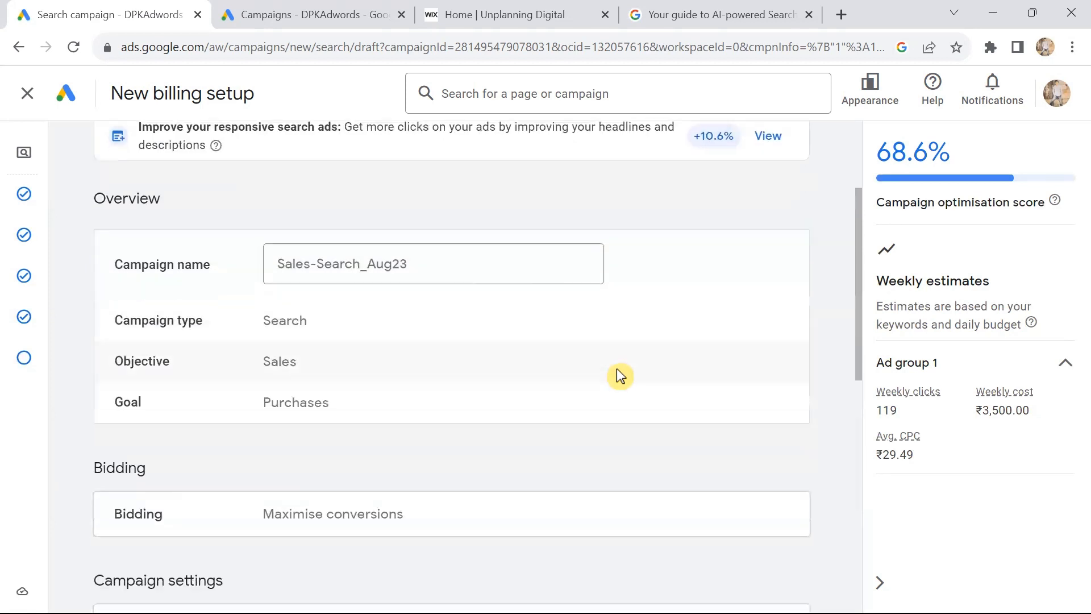
scroll(620, 375, up, 2)
scroll(616, 369, up, 1)
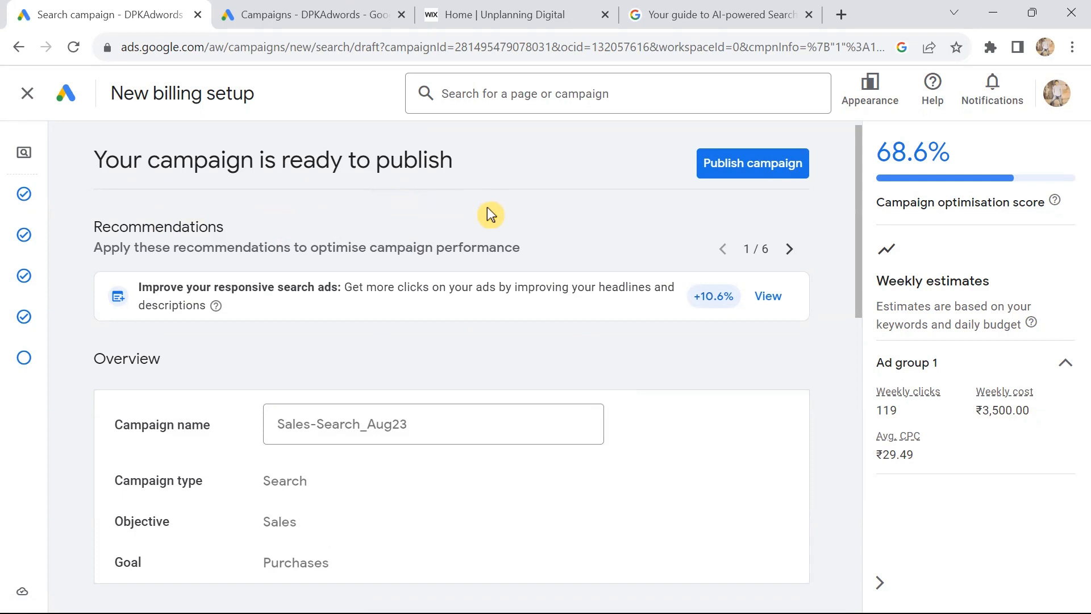
scroll(487, 208, down, 4)
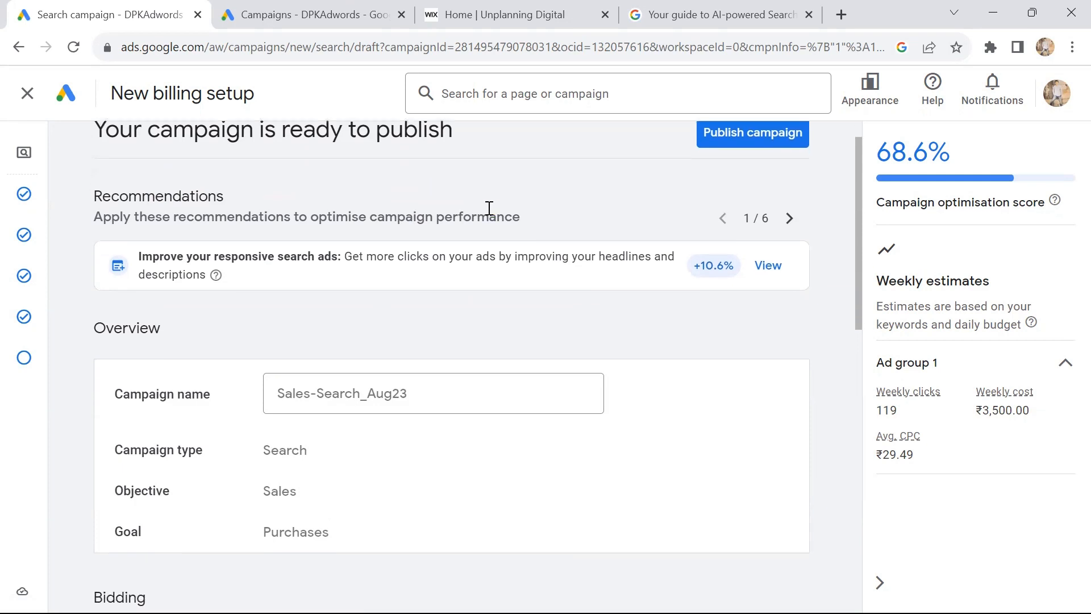
scroll(487, 207, up, 1)
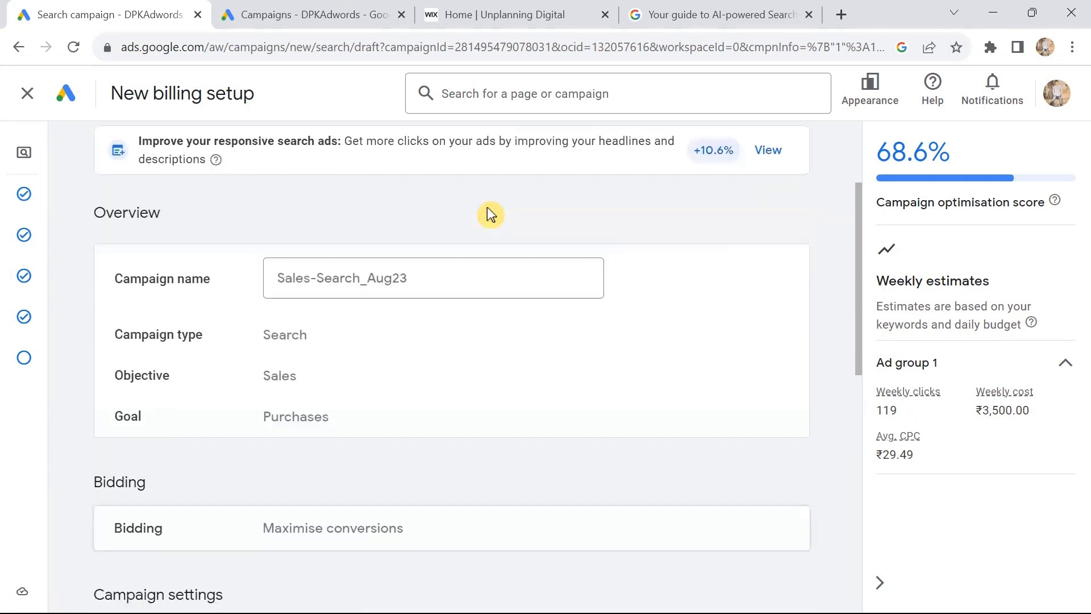
scroll(387, 208, up, 3)
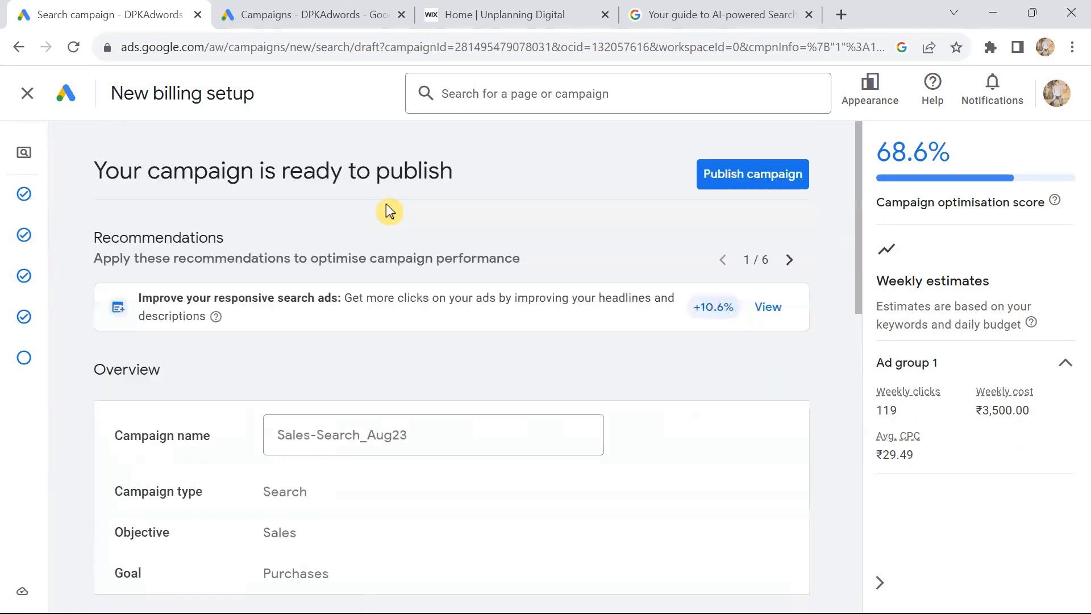
Review the campaign's objective, goal and bidding along with its network, location, language, audience and broad match settings.
scroll(386, 208, down, 3)
scroll(386, 208, down, 1)
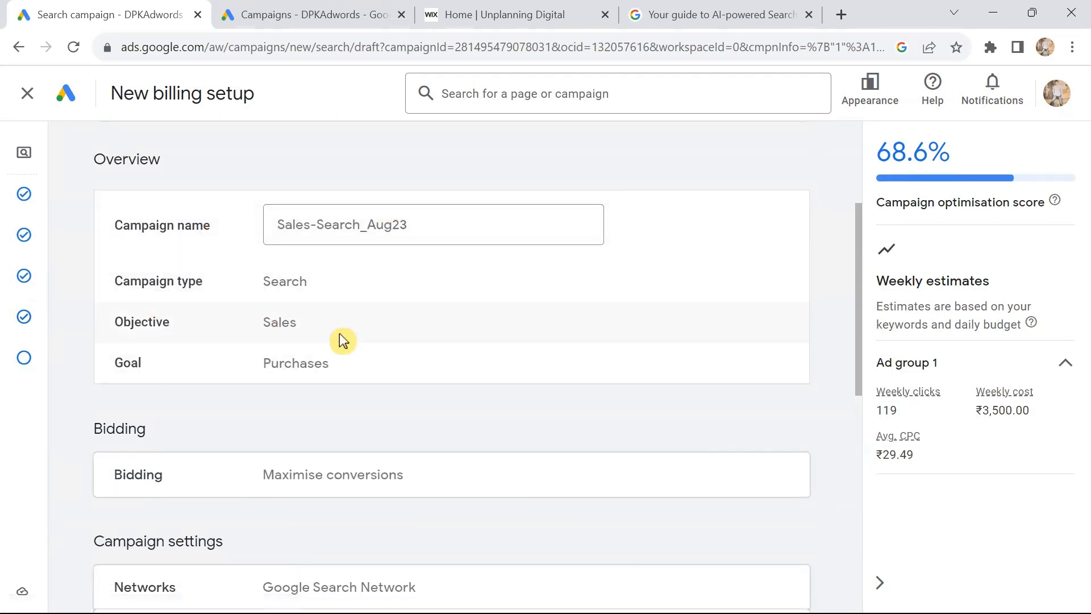
scroll(558, 310, down, 3)
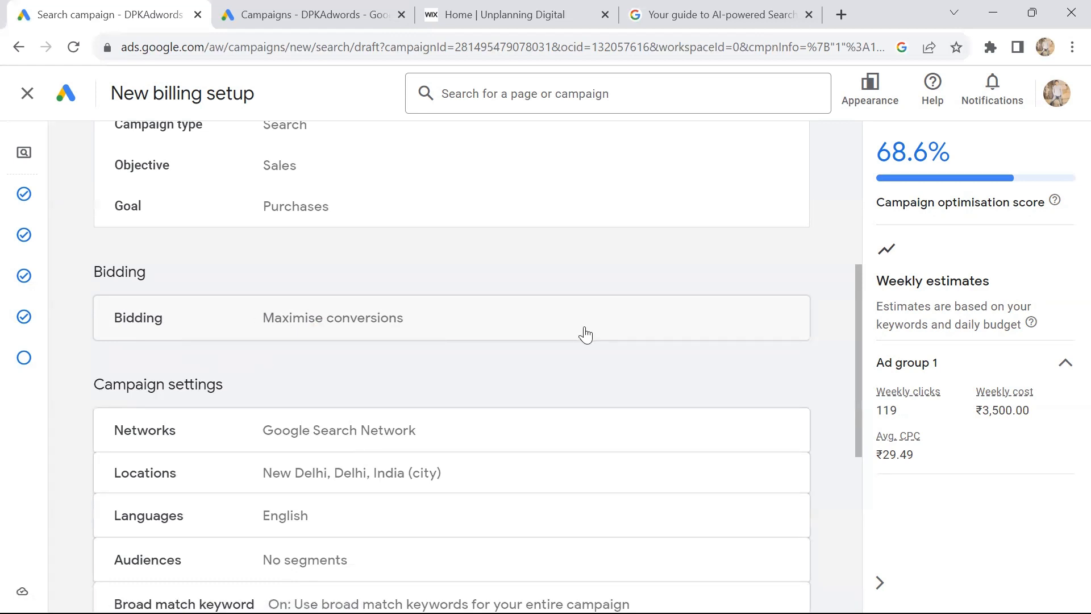
scroll(584, 335, down, 2)
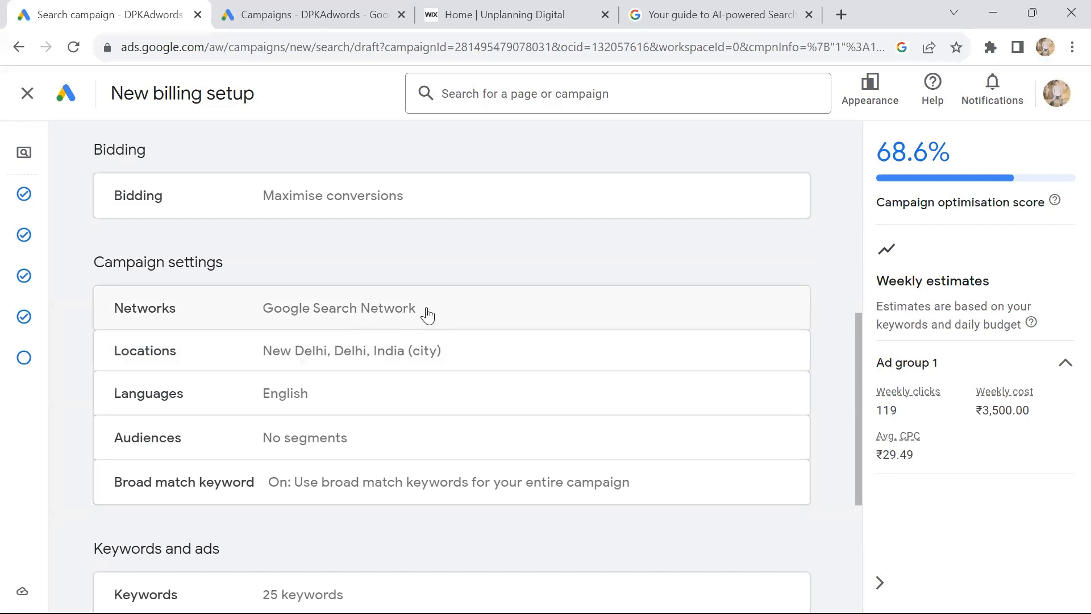
click(169, 369)
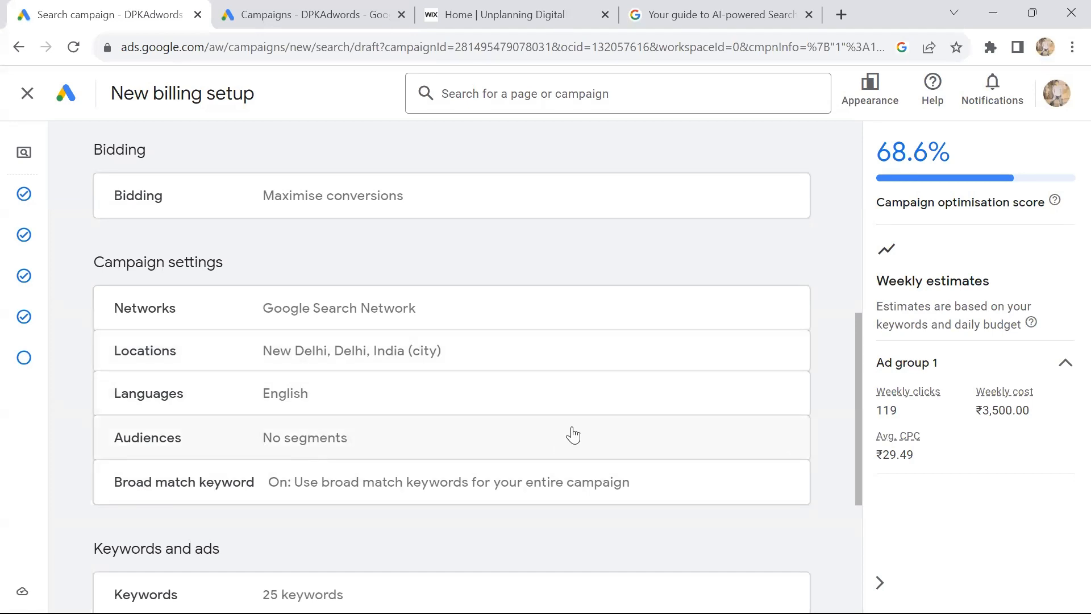
scroll(571, 433, down, 2)
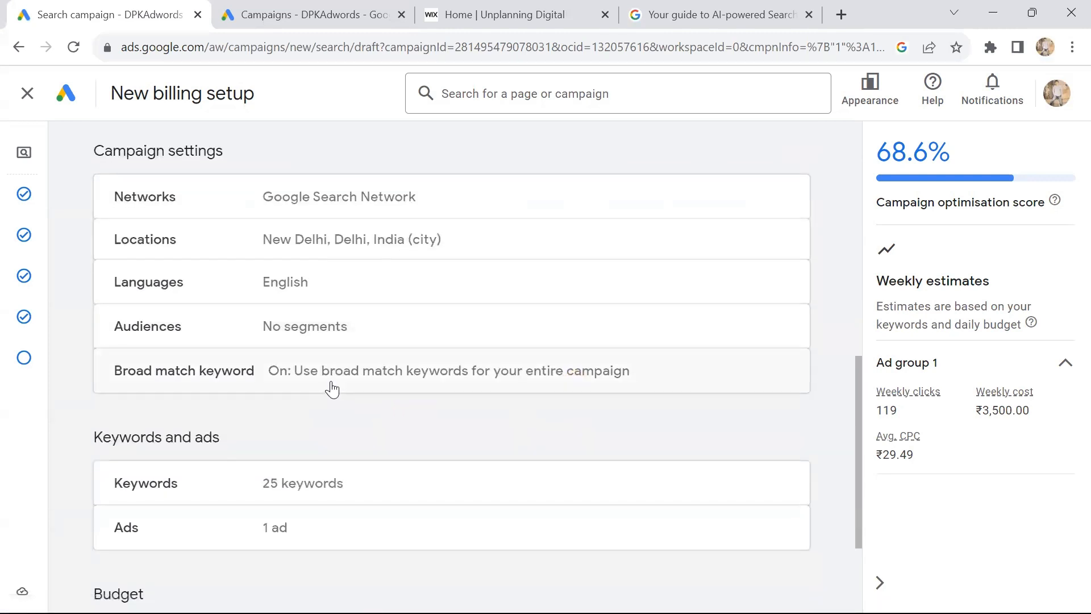
click(615, 364)
Recheck the whole campaign summary from the overview through the keywords, ads and daily budget.
scroll(615, 368, up, 7)
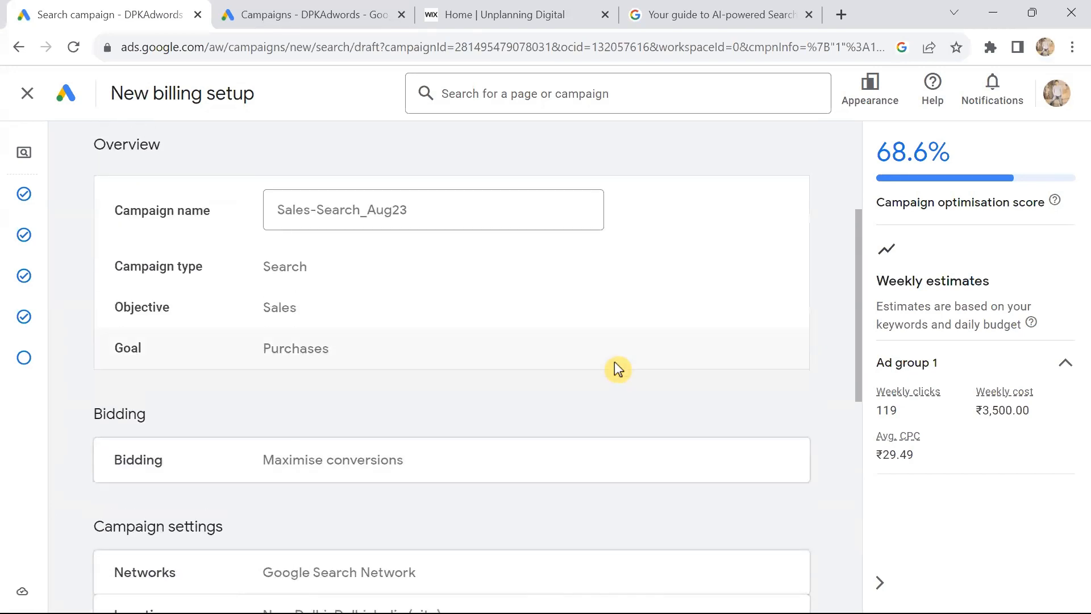
scroll(617, 369, up, 4)
scroll(618, 369, down, 3)
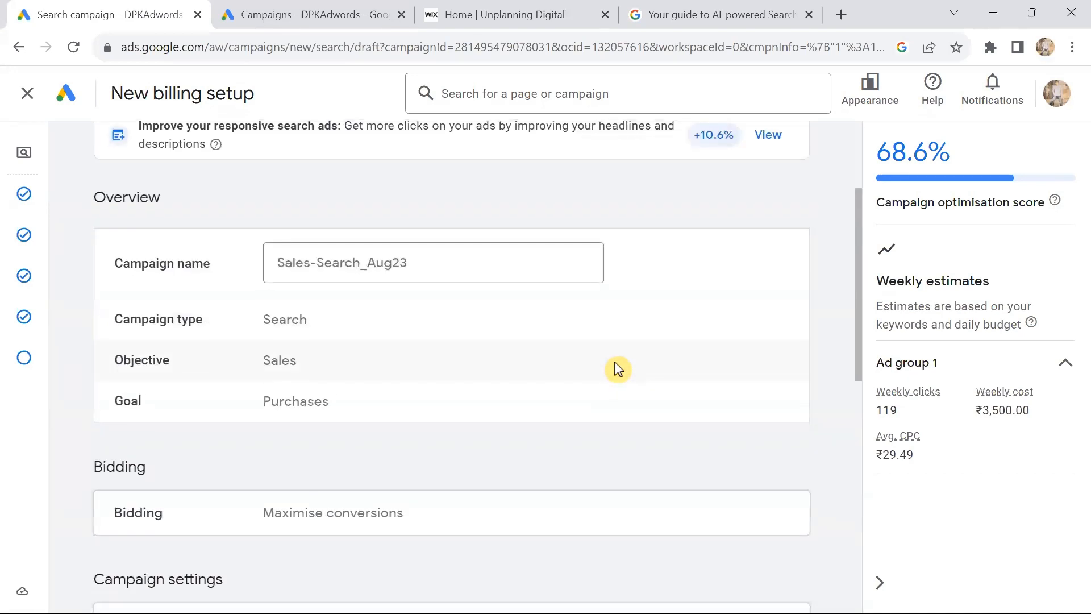
scroll(616, 365, down, 3)
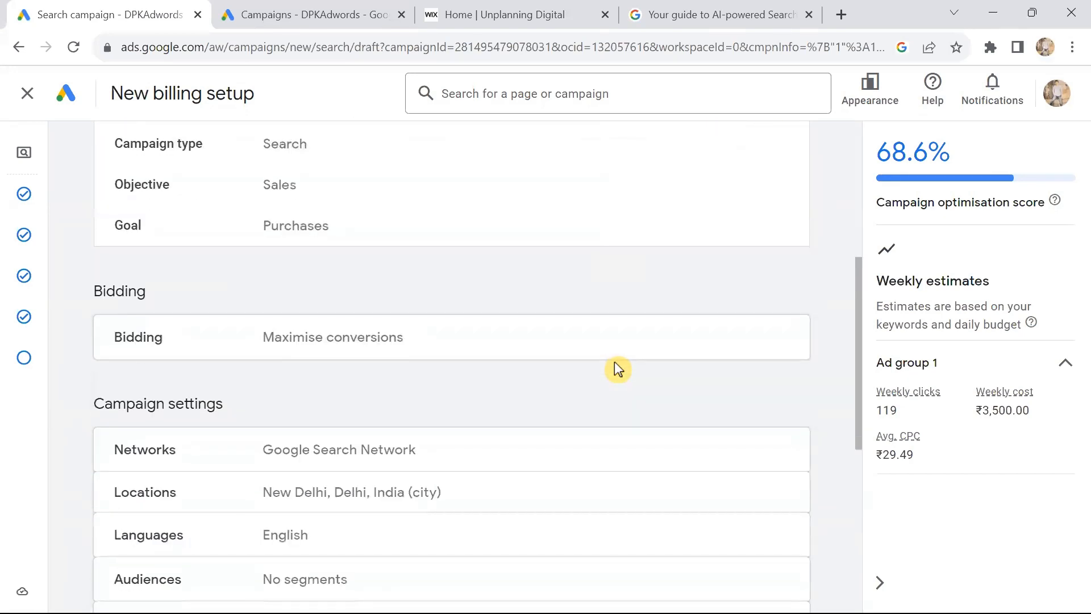
scroll(616, 371, down, 5)
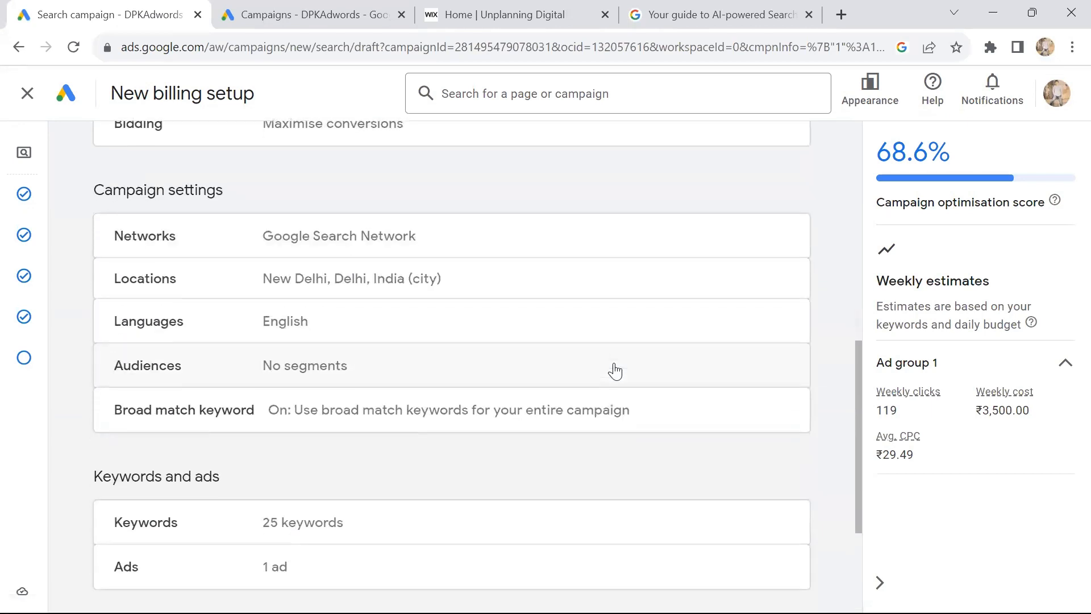
scroll(615, 370, down, 3)
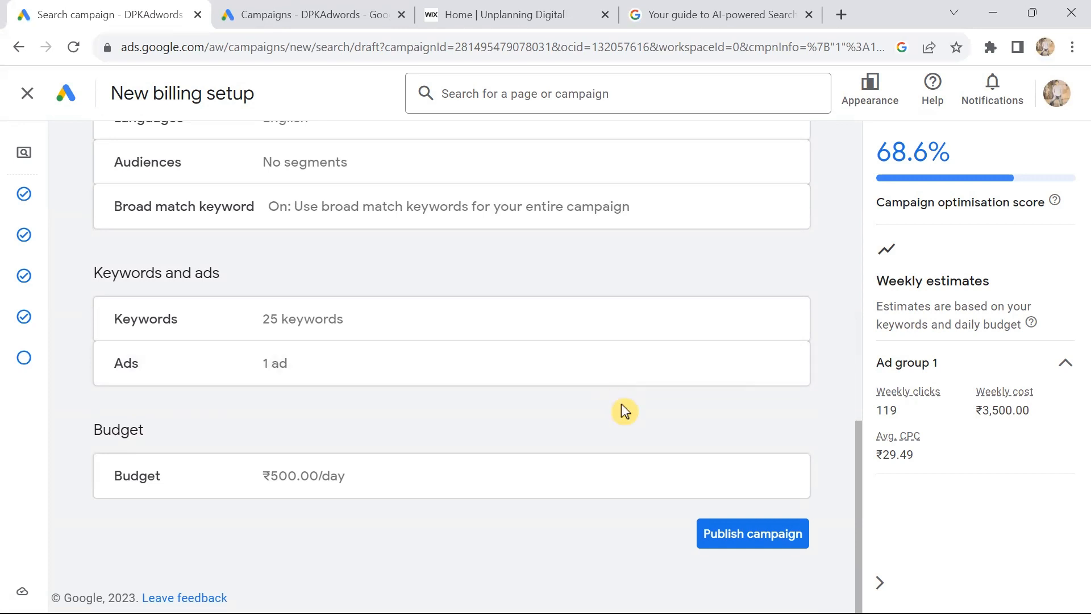
scroll(652, 407, up, 4)
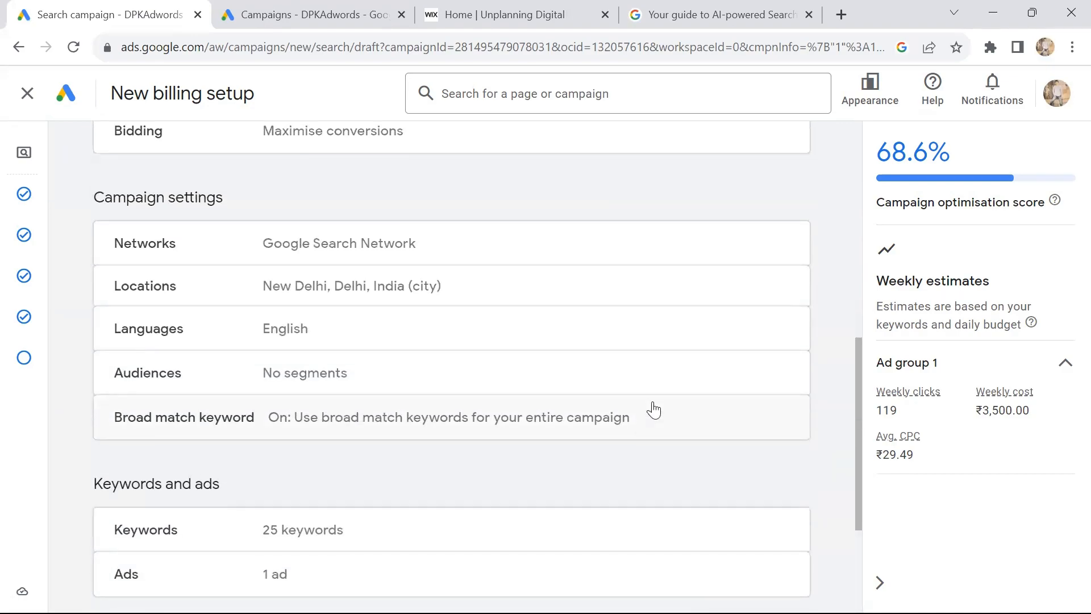